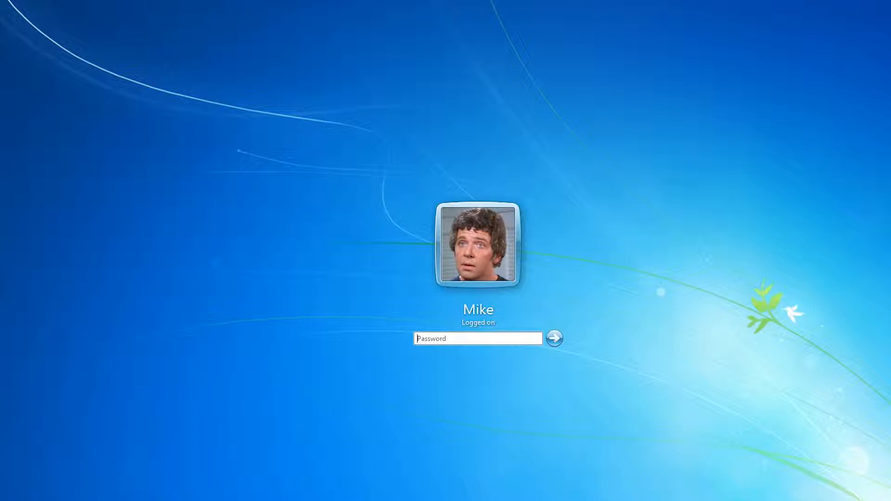
Step: Unlock the Windows 7 session by entering the account password, fixing a mistype
{"action": "left_click", "coordinate": [464, 338]}
{"action": "type", "text": "***"}
{"action": "key", "text": "BackSpace"}
{"action": "key", "text": "BackSpace"}
{"action": "type", "text": "****"}
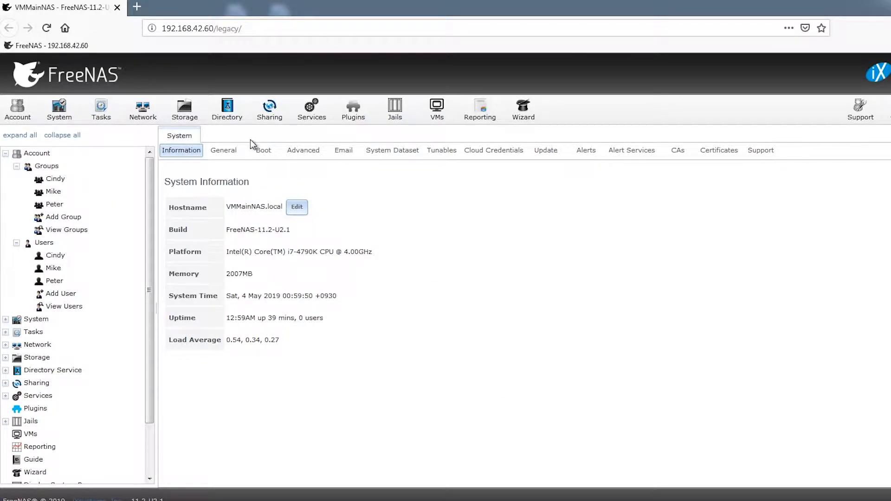
{"action": "left_click", "coordinate": [174, 104]}
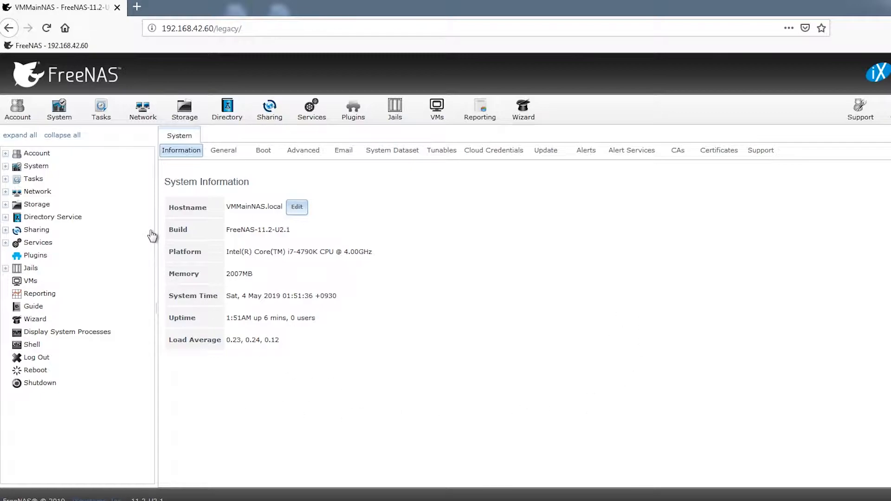
Step: Start a new user under Account > Users with username, full name, e-mail and confirmed password
{"action": "left_click", "coordinate": [6, 153]}
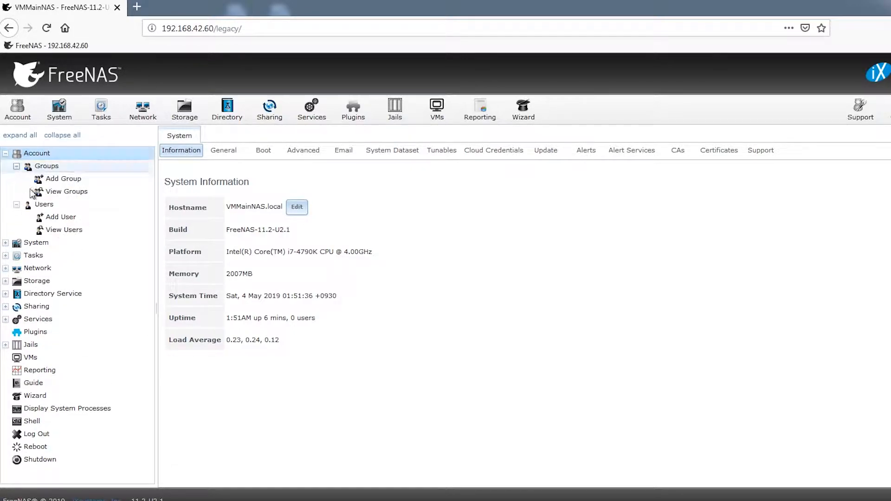
{"action": "left_click", "coordinate": [56, 217]}
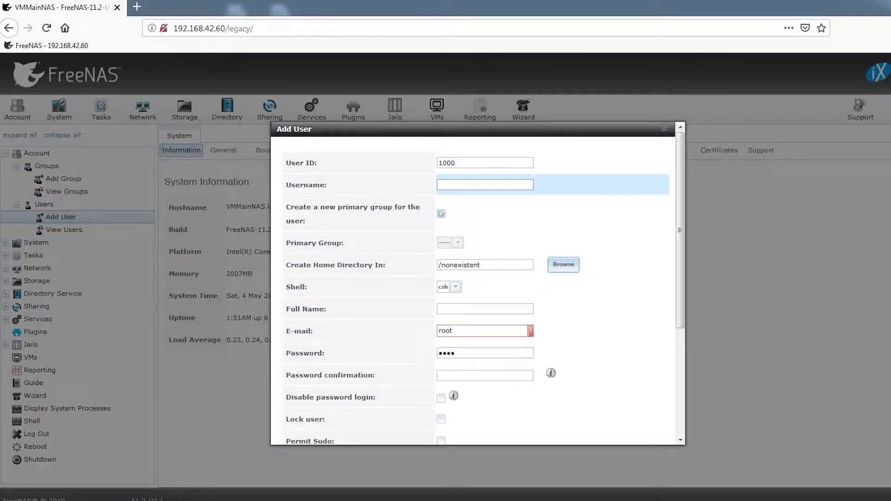
{"action": "type", "text": "Mike"}
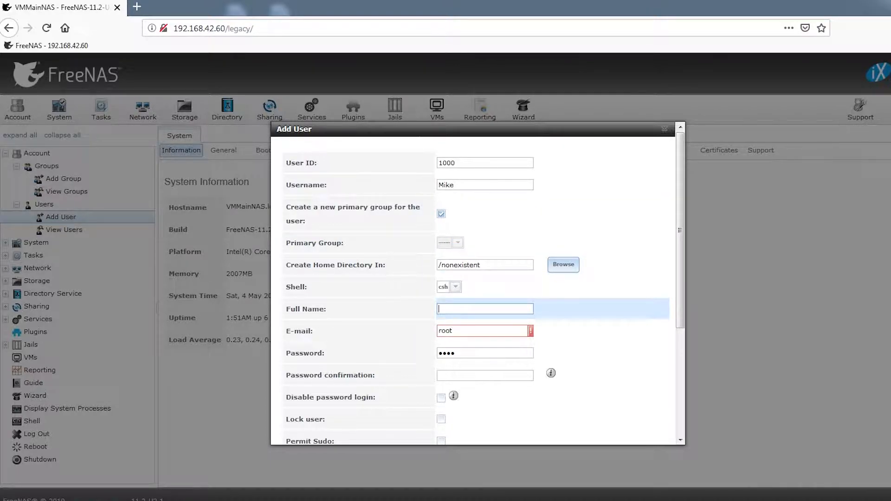
{"action": "type", "text": "Mike Brady"}
{"action": "key", "text": "Tab"}
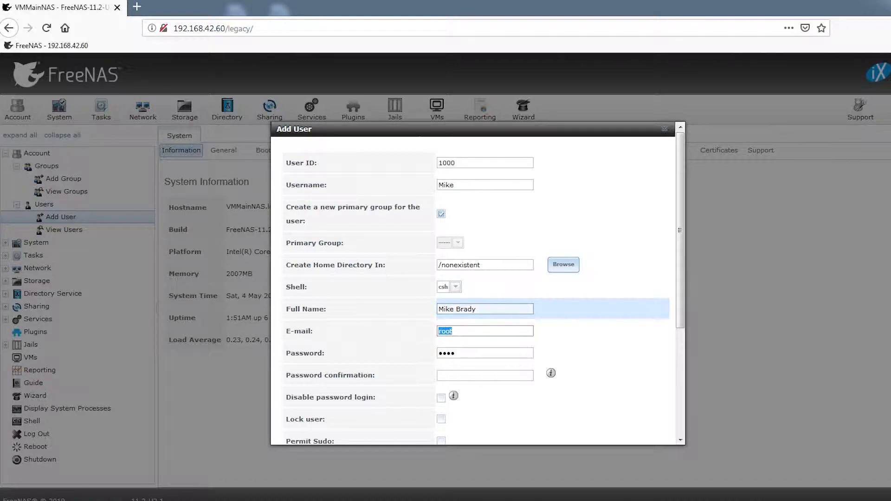
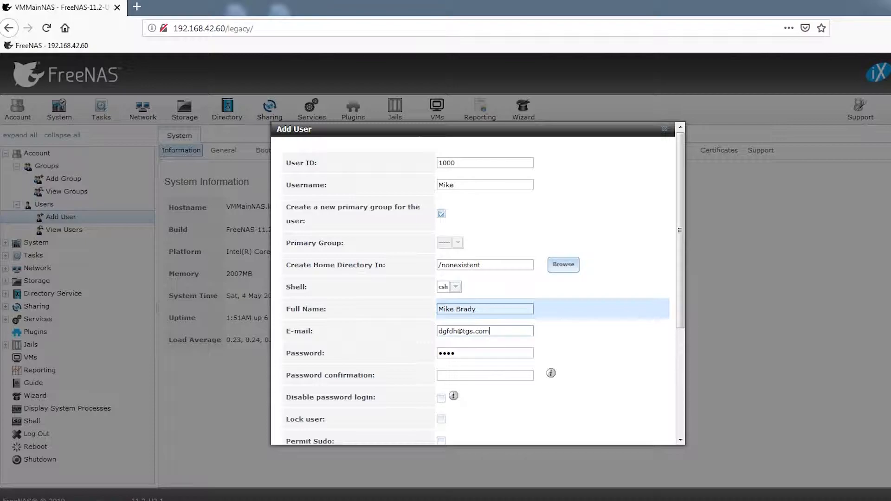
{"action": "key", "text": "Tab"}
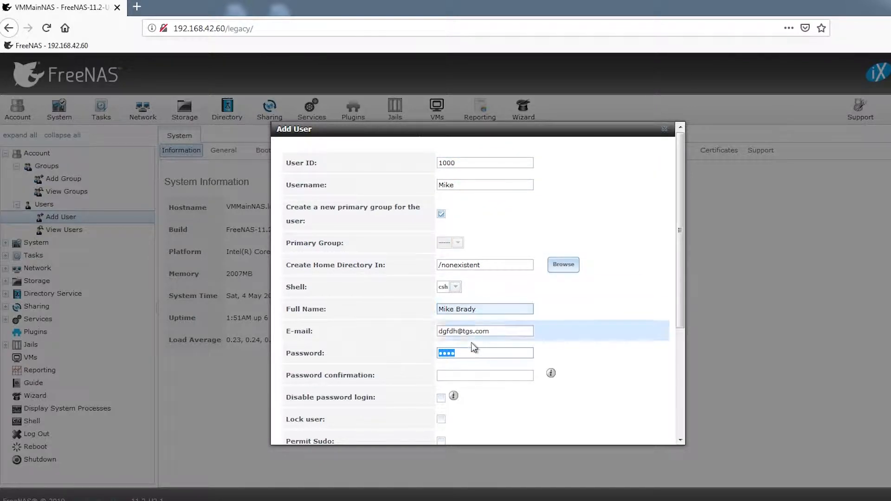
{"action": "left_click", "coordinate": [462, 353]}
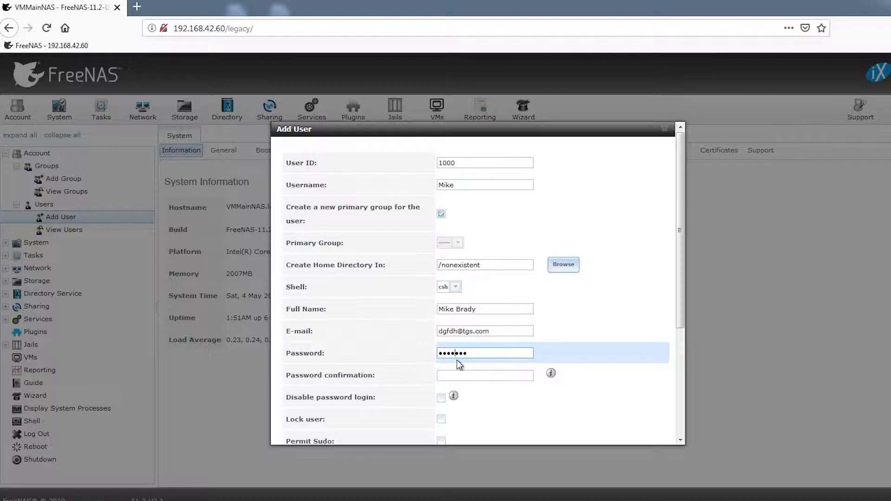
{"action": "key", "text": "Tab"}
{"action": "type", "text": "•"}
Step: Add wheel to the user's auxiliary groups and save the account, declining Firefox's login save
{"action": "scroll", "coordinate": [680, 306], "scroll_direction": "down", "scroll_amount": 2}
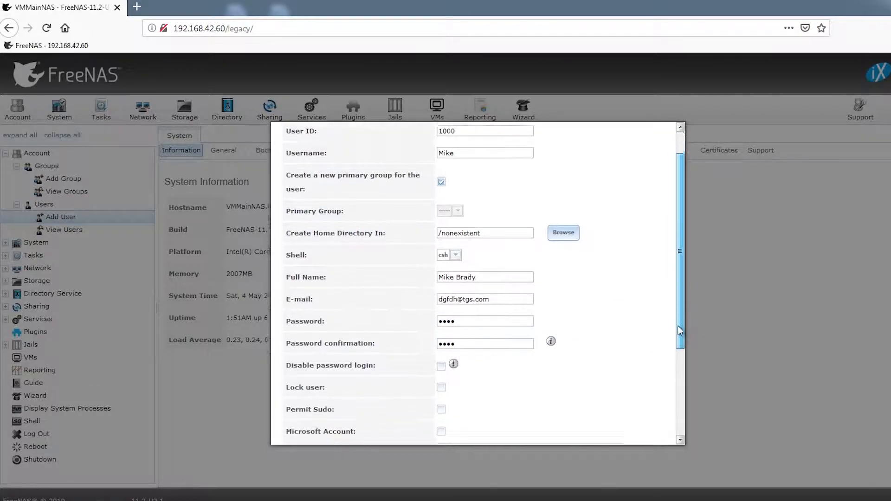
{"action": "left_click_drag", "start_coordinate": [680, 327], "coordinate": [670, 415]}
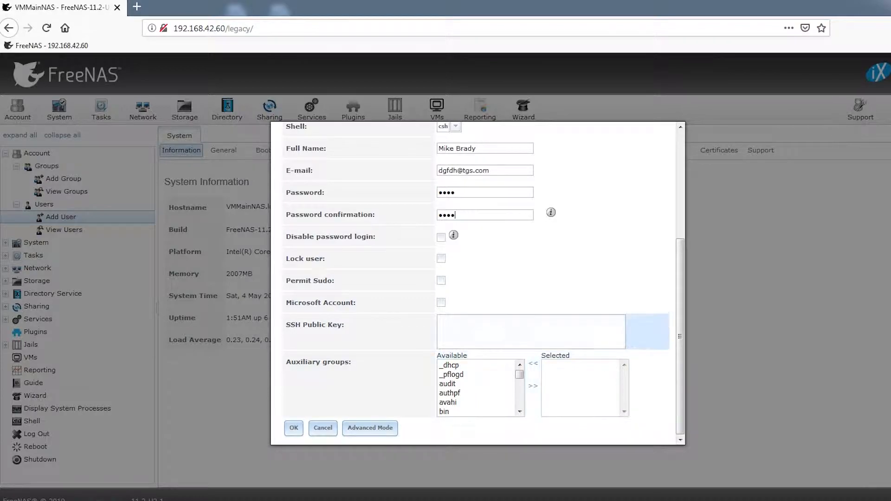
{"action": "left_click", "coordinate": [520, 376]}
{"action": "left_click_drag", "start_coordinate": [520, 375], "coordinate": [519, 411]}
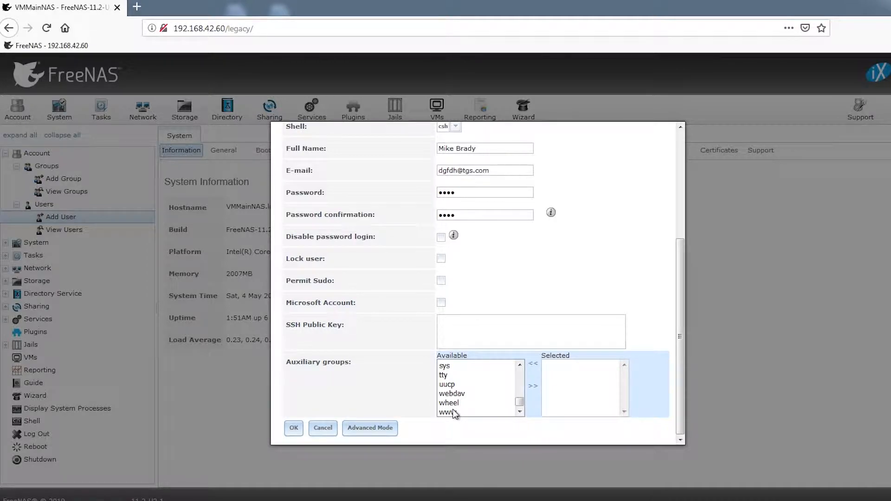
{"action": "left_click", "coordinate": [449, 402]}
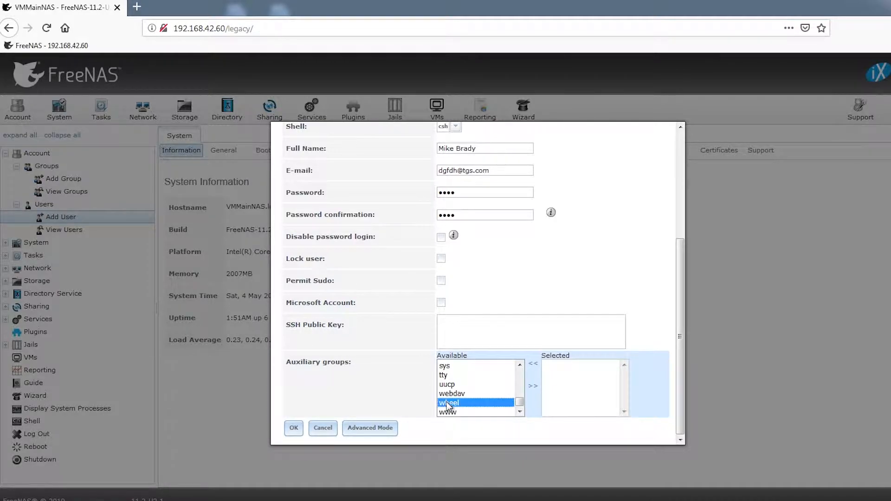
{"action": "left_click", "coordinate": [533, 386]}
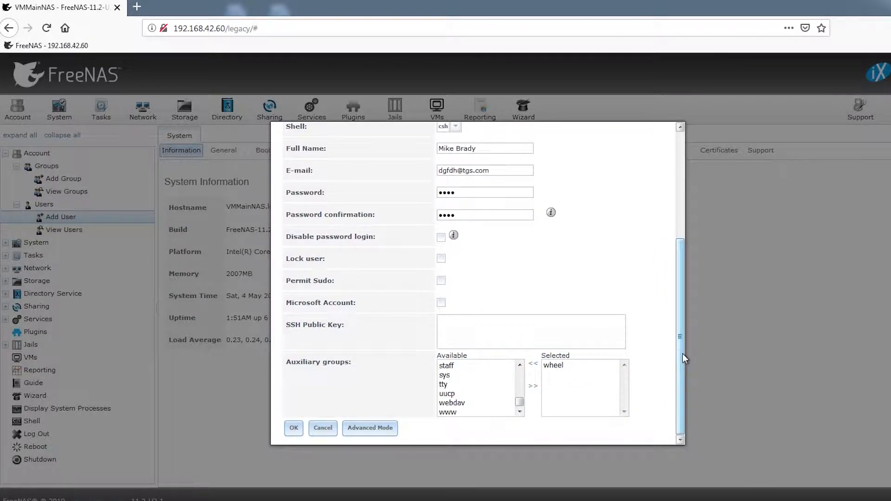
{"action": "left_click", "coordinate": [284, 427]}
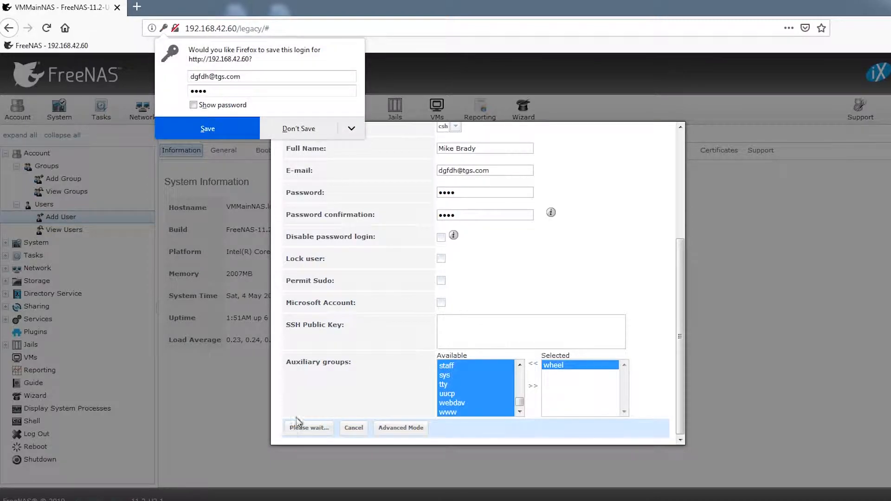
{"action": "left_click", "coordinate": [285, 132]}
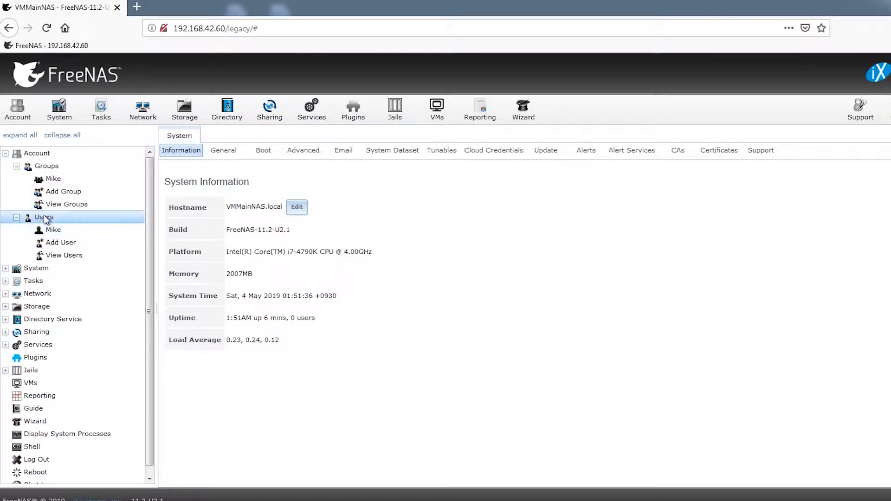
Step: Save a second user account (User ID 1001) with its username, full name, e-mail and password
{"action": "left_click", "coordinate": [51, 243]}
{"action": "left_click", "coordinate": [446, 184]}
{"action": "type", "text": "Peter"}
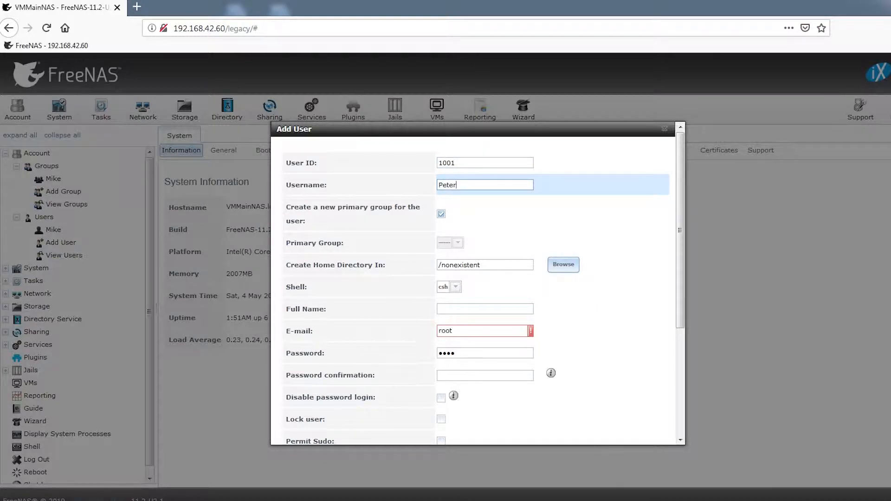
{"action": "key", "text": "Tab"}
{"action": "key", "text": "Tab"}
{"action": "key", "text": "Tab"}
{"action": "key", "text": "Tab"}
{"action": "key", "text": "Tab"}
{"action": "key", "text": "Tab"}
{"action": "type", "text": "Peter Brady"}
{"action": "key", "text": "Tab"}
{"action": "key", "text": "Tab"}
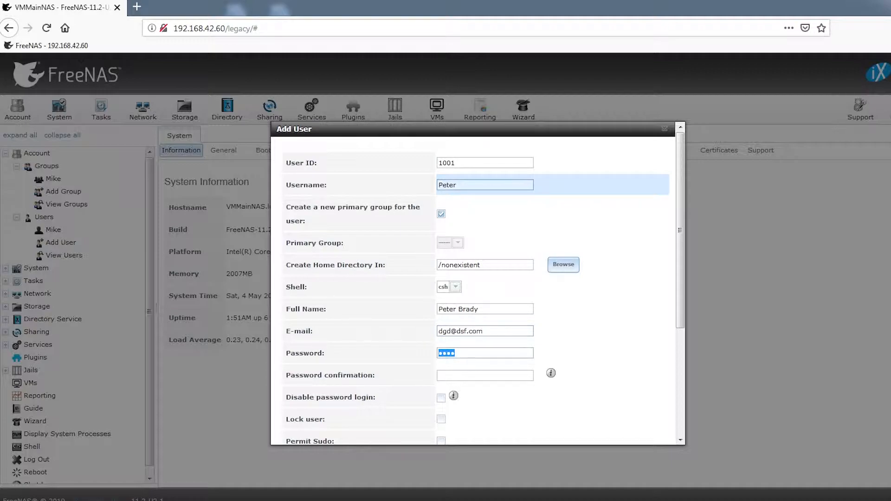
{"action": "type", "text": "passw"}
{"action": "key", "text": "Tab"}
{"action": "type", "text": "passw"}
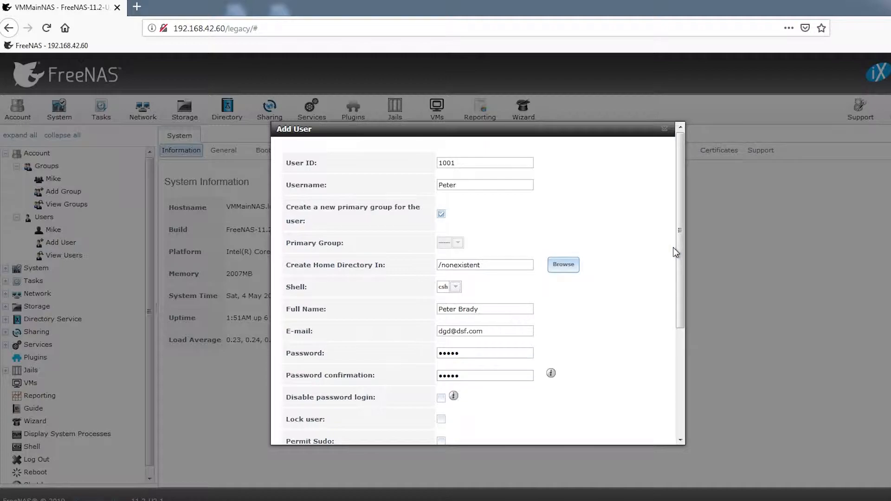
{"action": "scroll", "coordinate": [670, 327], "scroll_direction": "down", "scroll_amount": 3}
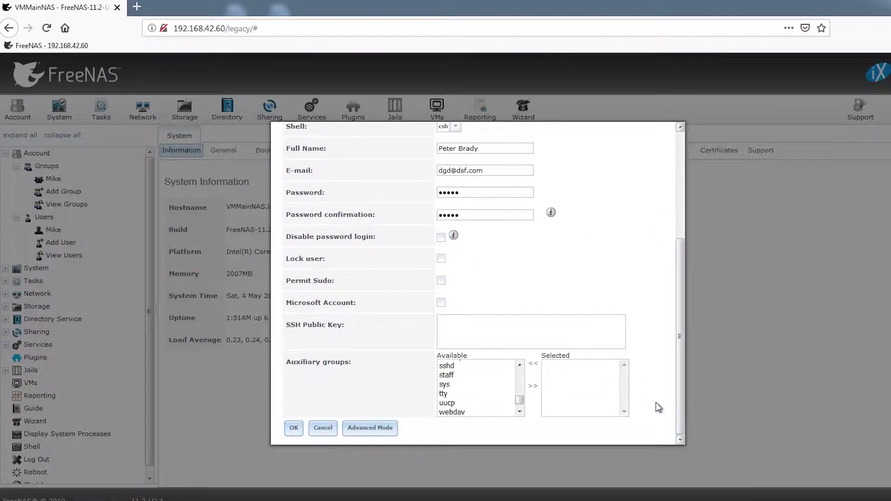
{"action": "left_click", "coordinate": [292, 429]}
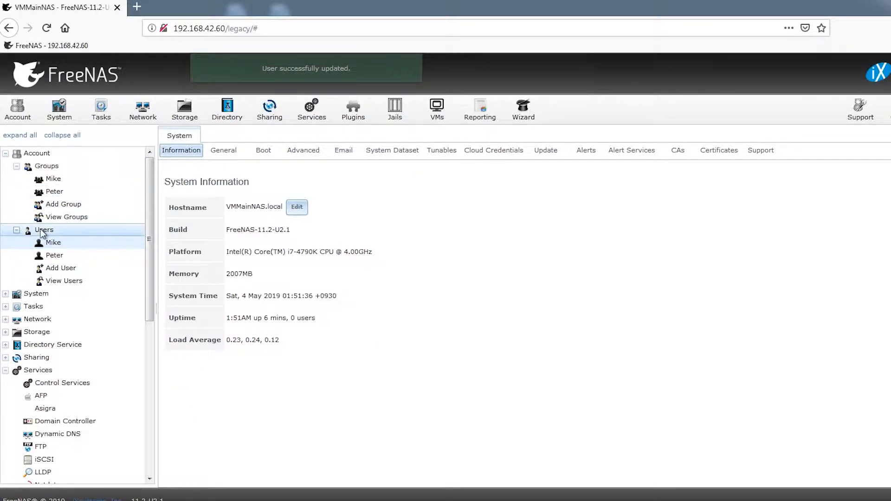
Step: Add a third user account (User ID 1002) with username, full name, e-mail and confirmed password
{"action": "left_click", "coordinate": [63, 268]}
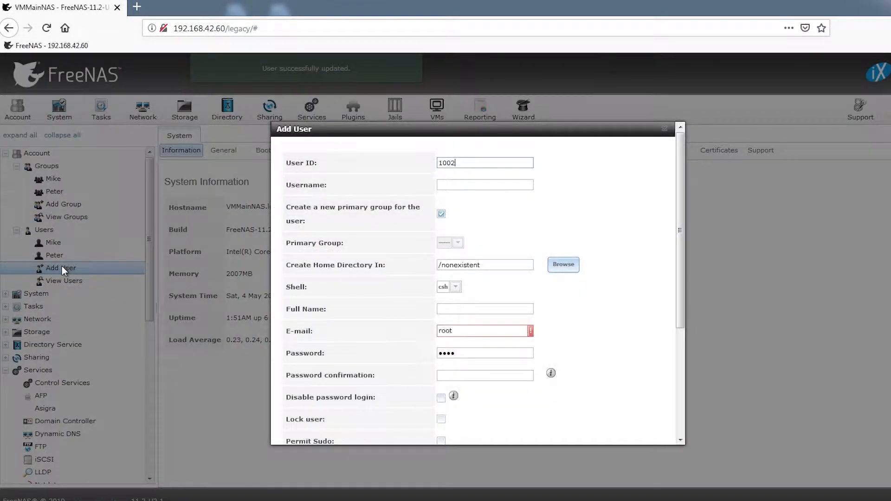
{"action": "type", "text": "Cindy"}
{"action": "key", "text": "Tab"}
{"action": "key", "text": "Tab"}
{"action": "key", "text": "Tab"}
{"action": "key", "text": "Tab"}
{"action": "type", "text": "Cindy Brady"}
{"action": "key", "text": "Tab"}
{"action": "key", "text": "Tab"}
{"action": "type", "text": "•••••"}
{"action": "key", "text": "Tab"}
{"action": "type", "text": "••"}
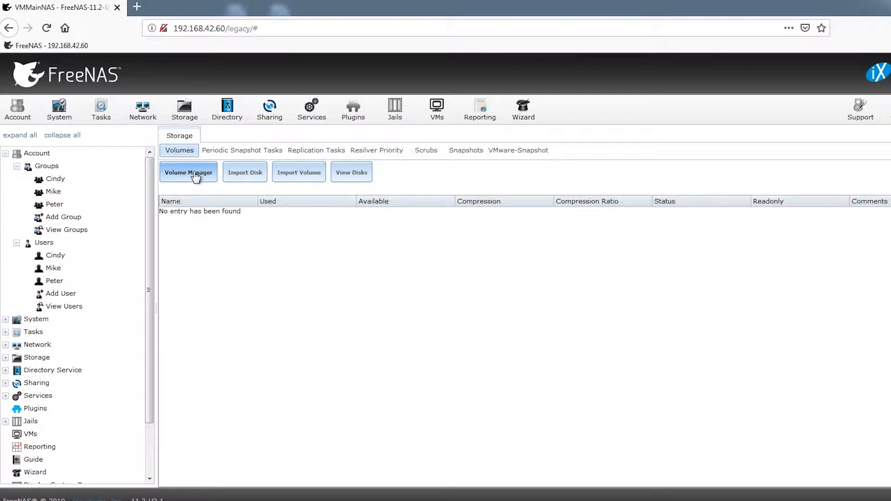
Step: Build the Lake01 volume from all six 5.4 GB drives using a RaidZ layout
{"action": "left_click", "coordinate": [185, 172]}
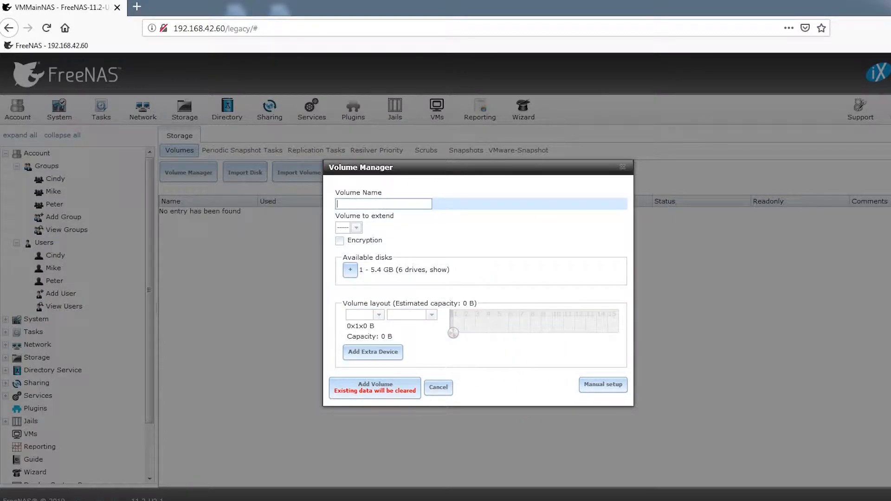
{"action": "type", "text": "Lake01"}
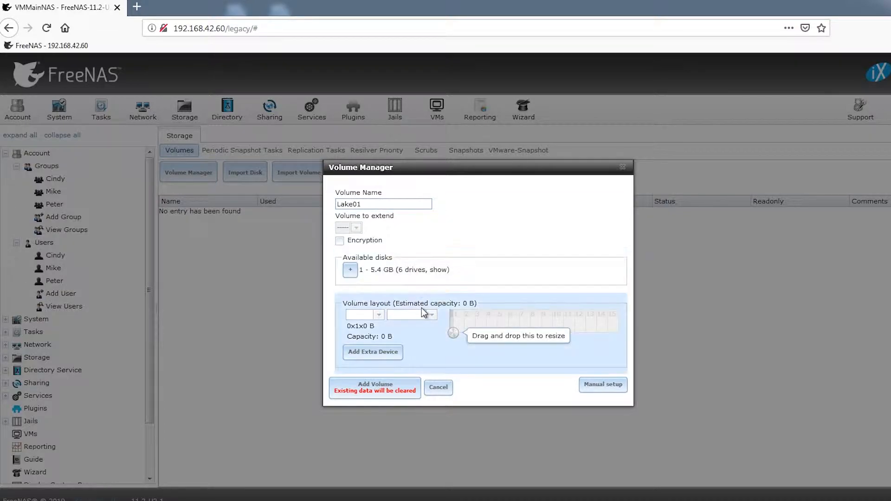
{"action": "left_click", "coordinate": [350, 271]}
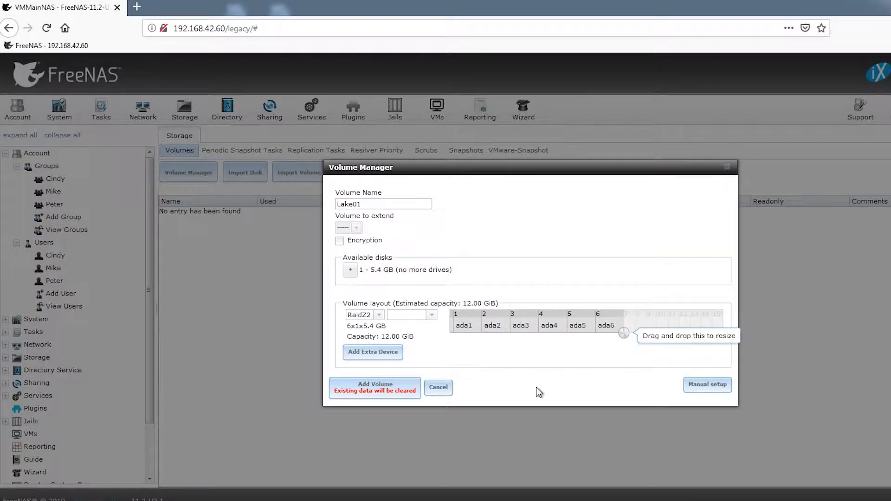
{"action": "left_click", "coordinate": [379, 315]}
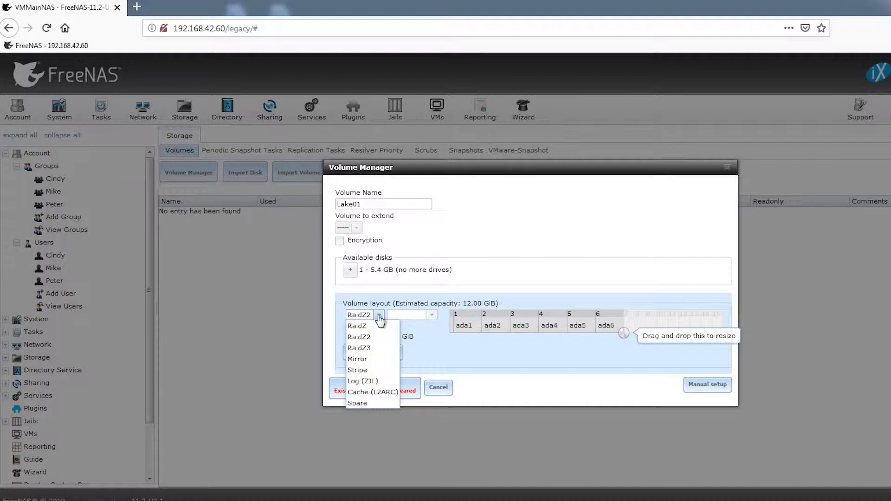
{"action": "left_click", "coordinate": [358, 326]}
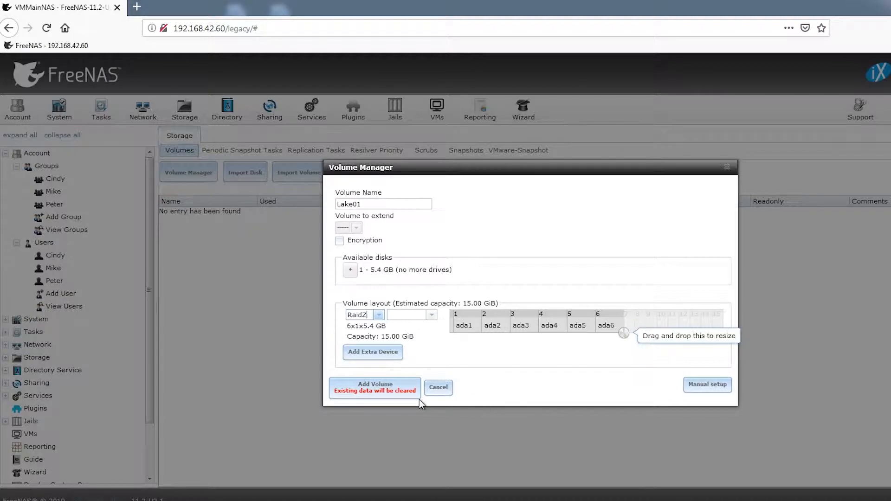
{"action": "left_click", "coordinate": [371, 394]}
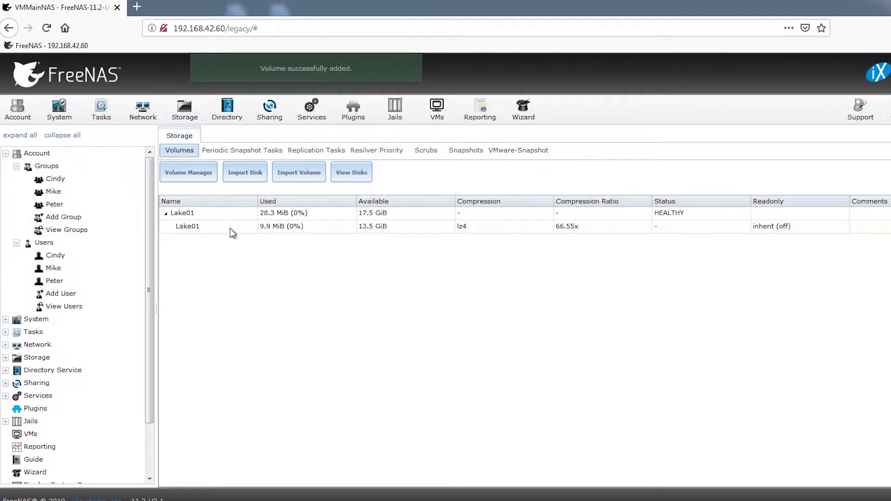
Step: Add a Movies dataset under Lake01 with Windows share type
{"action": "left_click", "coordinate": [196, 226]}
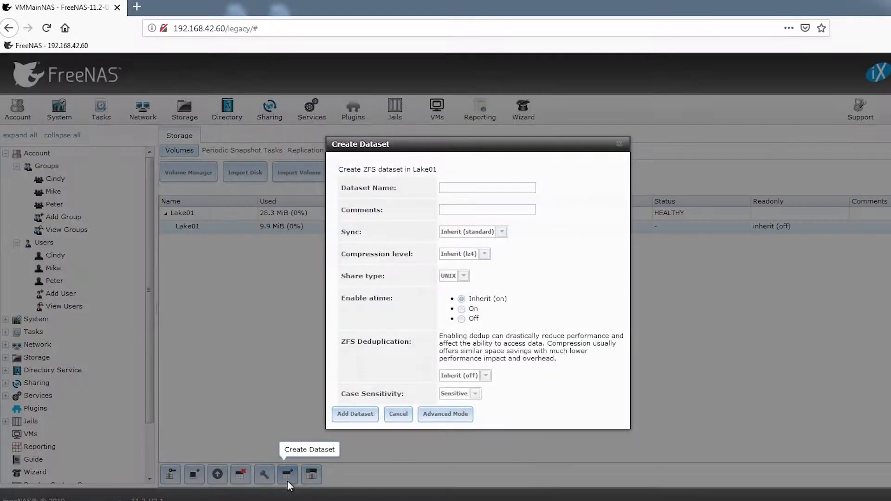
{"action": "left_click", "coordinate": [287, 481]}
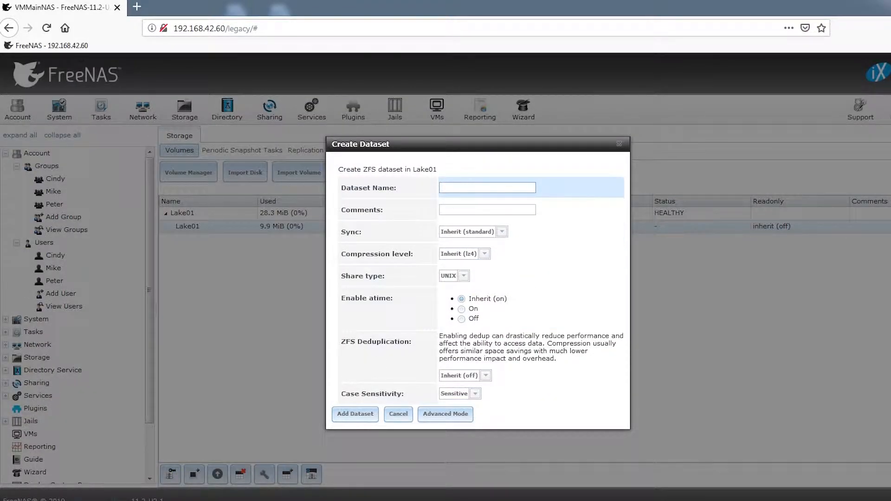
{"action": "type", "text": "Movies"}
{"action": "left_click", "coordinate": [467, 279]}
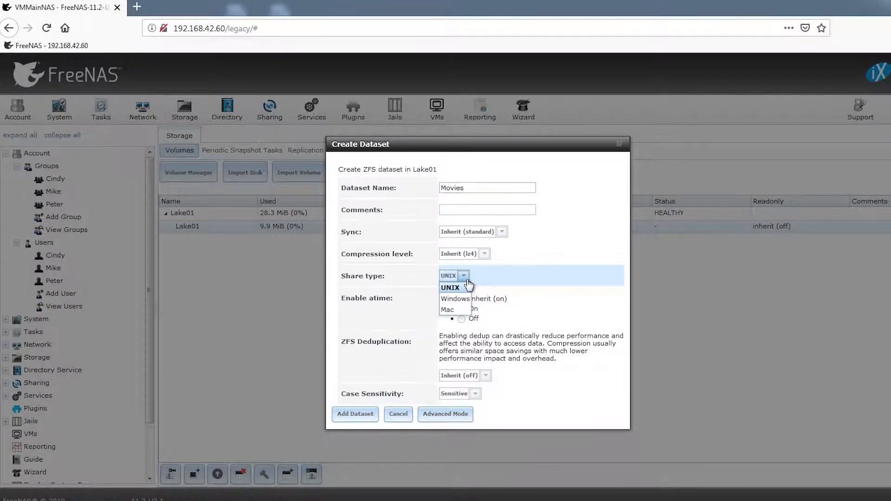
{"action": "left_click", "coordinate": [456, 299]}
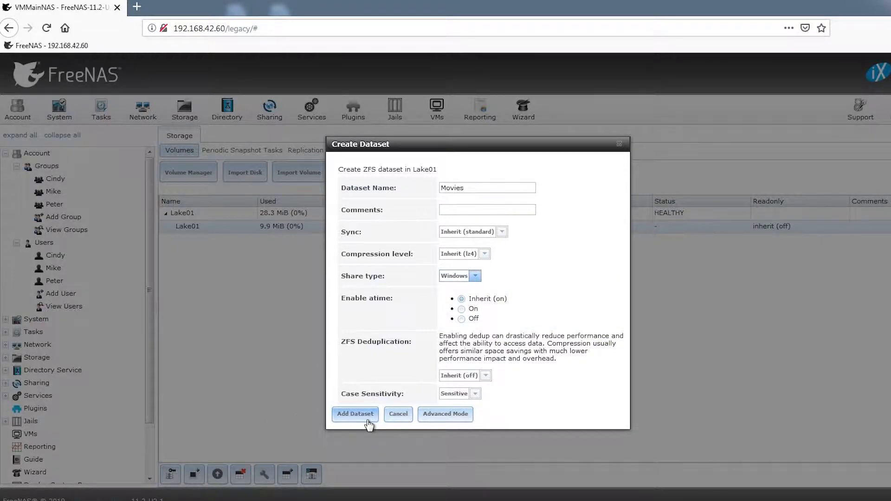
{"action": "left_click", "coordinate": [350, 415]}
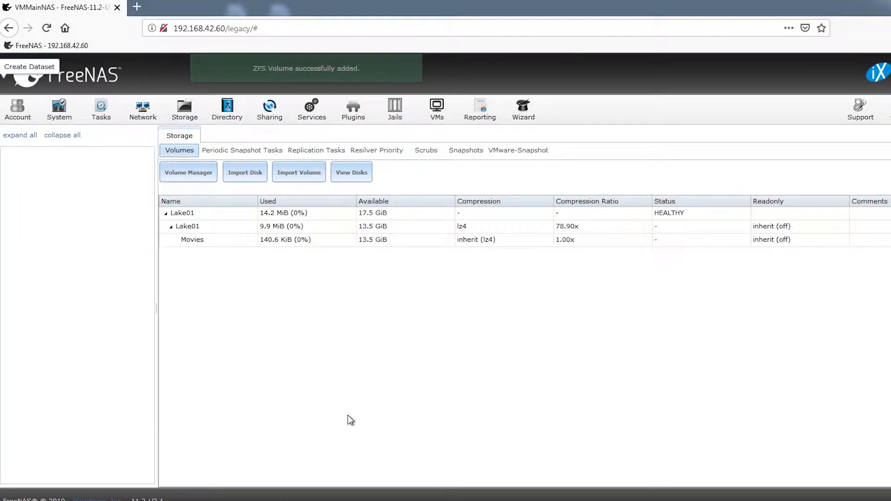
{"action": "left_click", "coordinate": [200, 244]}
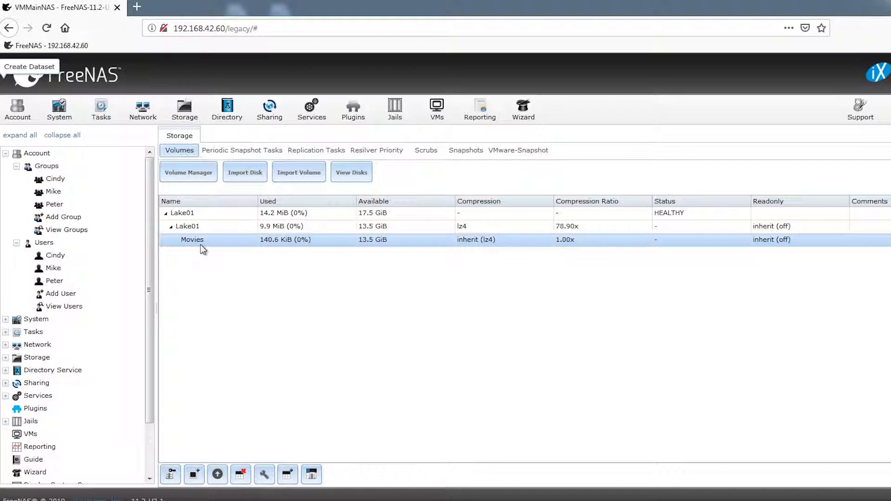
Step: Create a General dataset inside Movies with Windows share type
{"action": "left_click", "coordinate": [285, 474]}
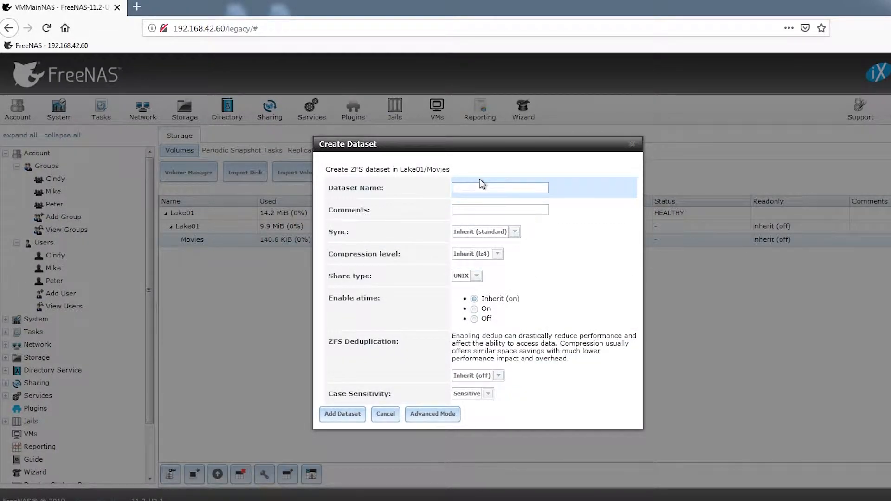
{"action": "type", "text": "General"}
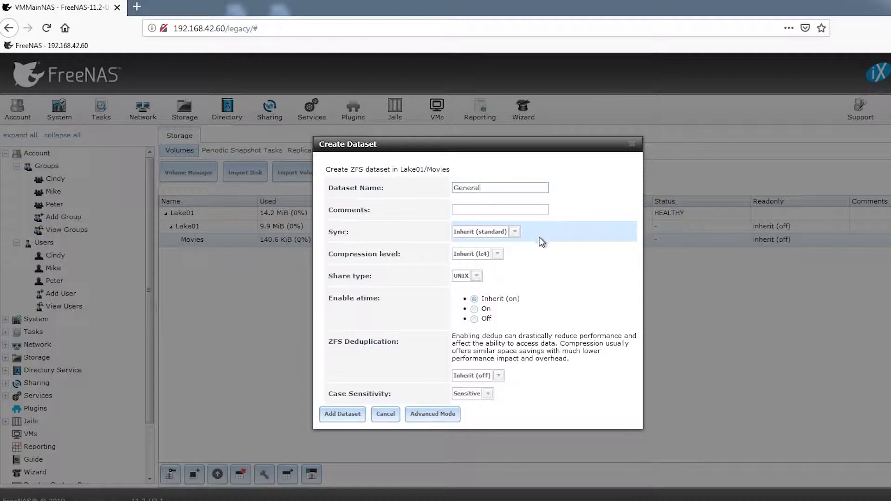
{"action": "left_click", "coordinate": [474, 281]}
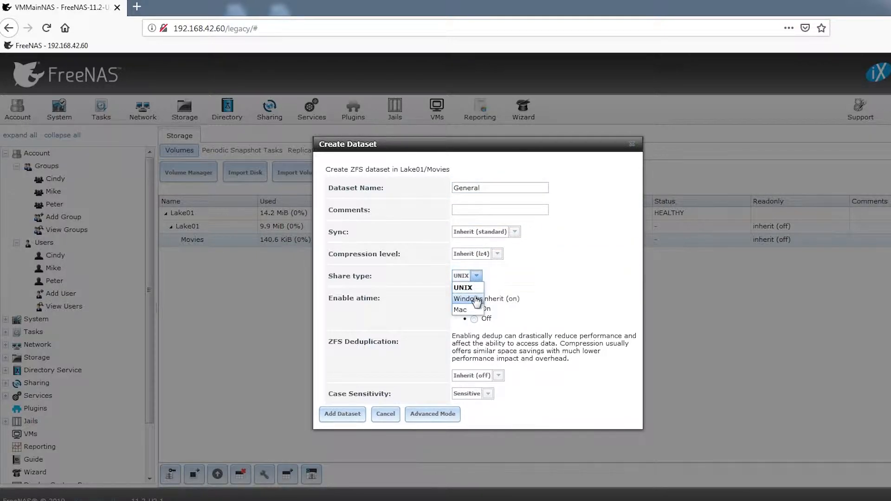
{"action": "left_click", "coordinate": [473, 294]}
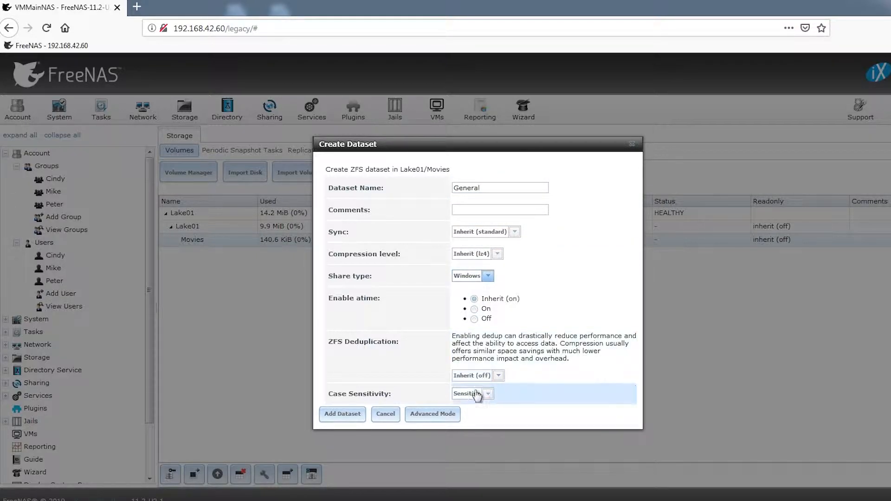
{"action": "left_click", "coordinate": [352, 420]}
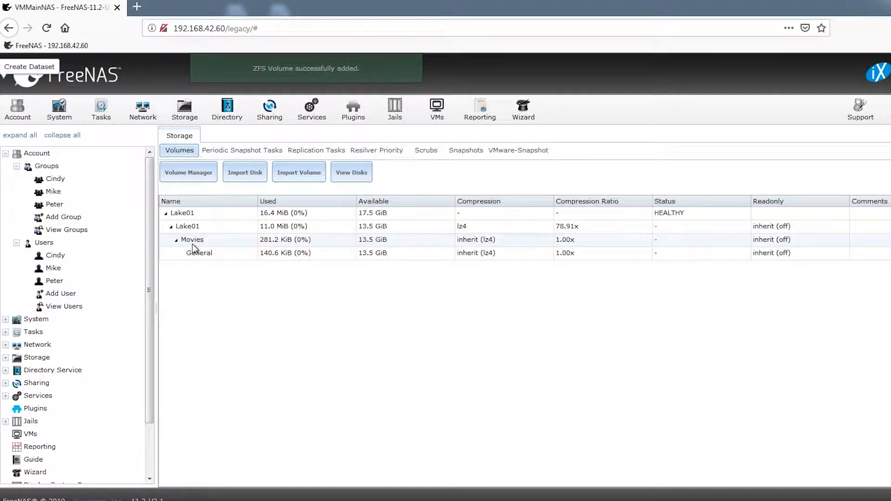
{"action": "left_click", "coordinate": [192, 241]}
{"action": "left_click", "coordinate": [287, 478]}
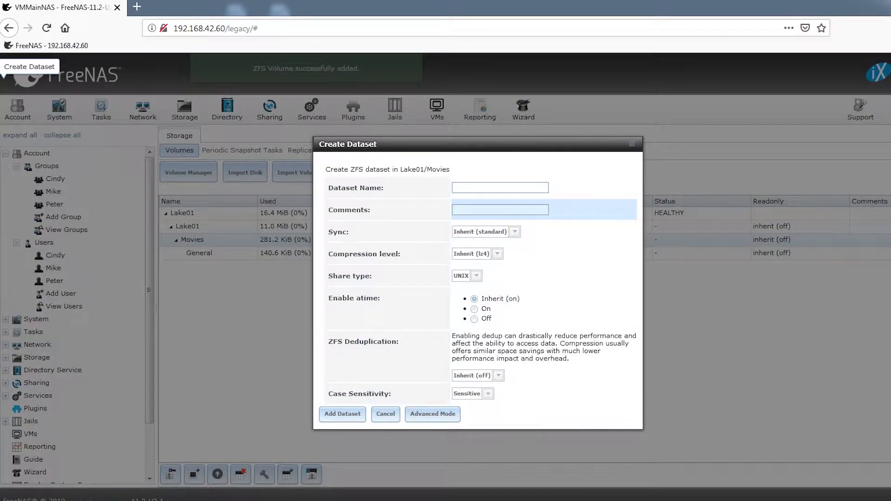
Step: Create the Mature dataset inside Movies with Windows share type
{"action": "type", "text": "Mat"}
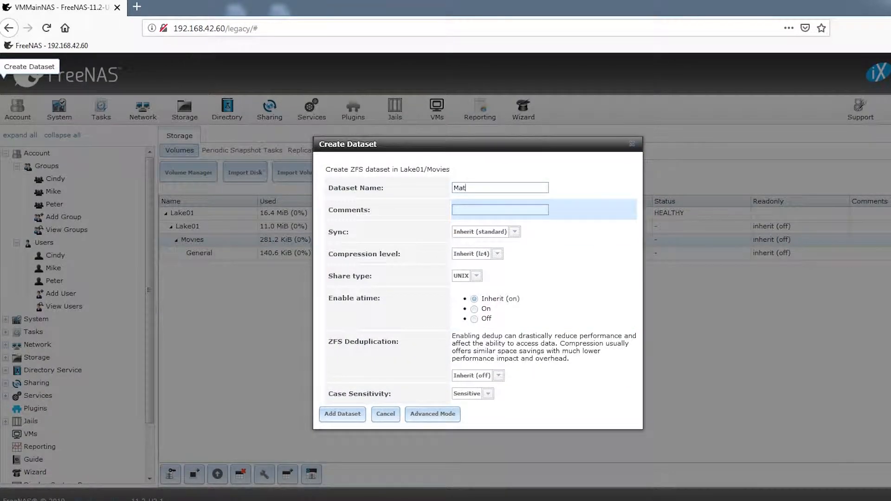
{"action": "type", "text": "ure"}
{"action": "left_click", "coordinate": [476, 277]}
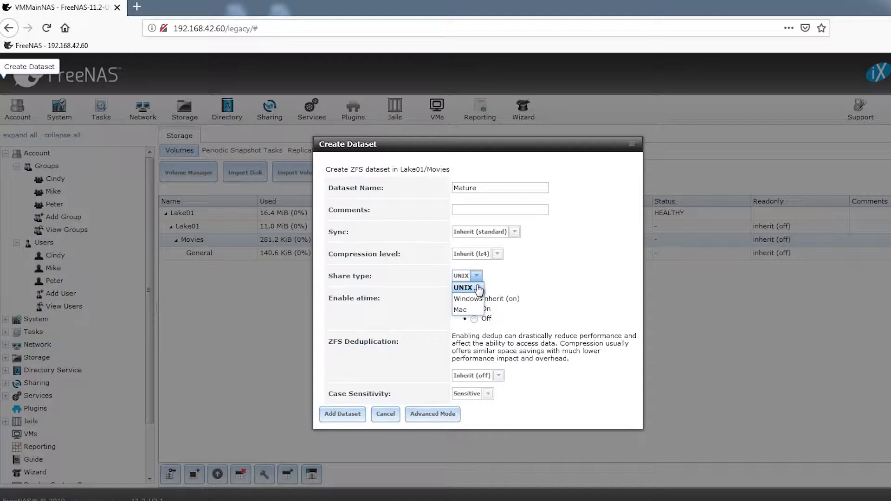
{"action": "left_click", "coordinate": [465, 300]}
{"action": "left_click", "coordinate": [343, 418]}
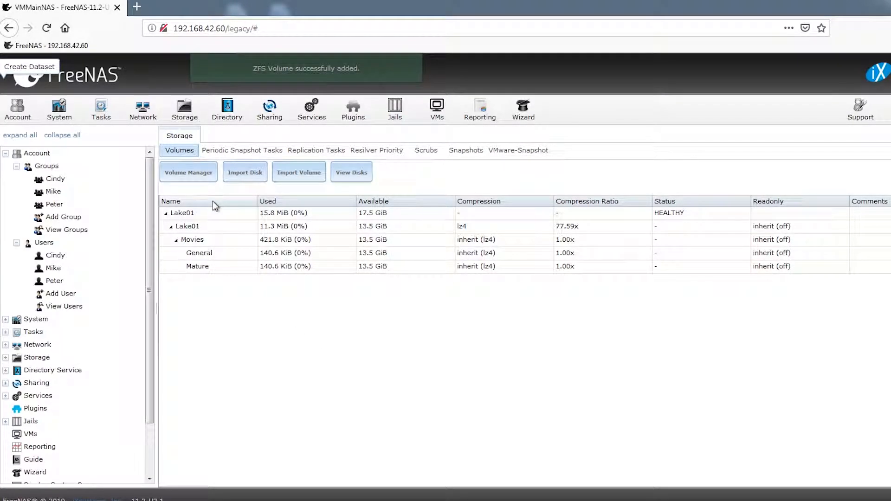
Step: Create the Restricted dataset inside Movies with Windows share type
{"action": "left_click", "coordinate": [192, 240]}
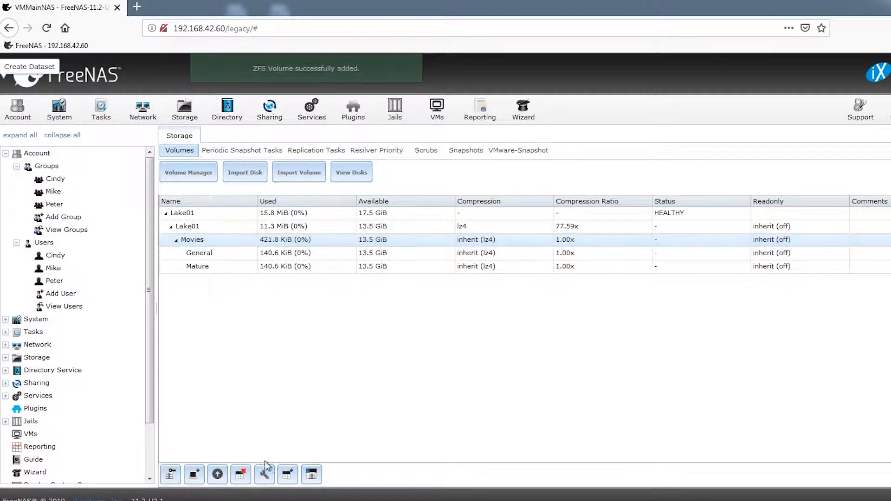
{"action": "left_click", "coordinate": [288, 474]}
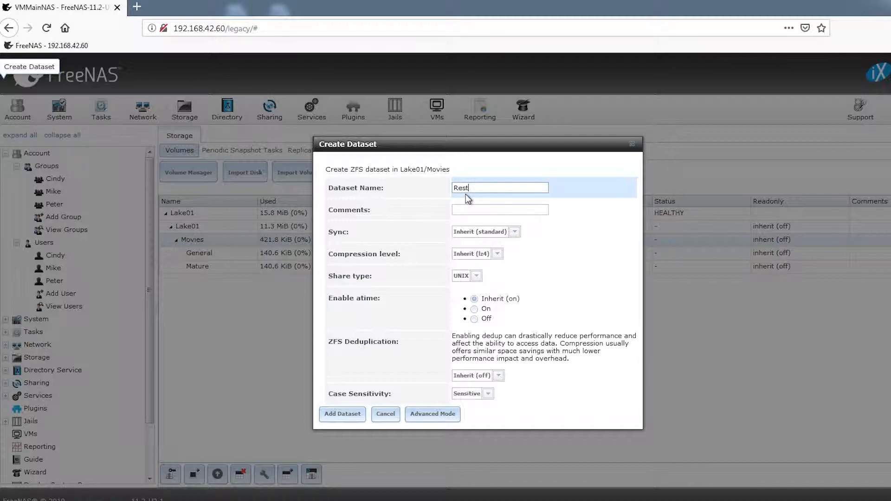
{"action": "type", "text": "Restricred"}
{"action": "key", "text": "BackSpace"}
{"action": "key", "text": "BackSpace"}
{"action": "key", "text": "BackSpace"}
{"action": "type", "text": "ted"}
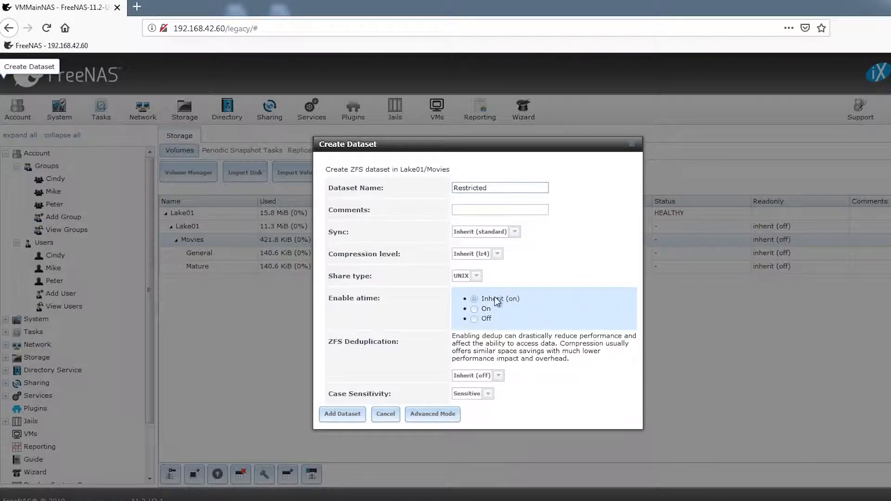
{"action": "left_click", "coordinate": [476, 276]}
{"action": "left_click", "coordinate": [469, 300]}
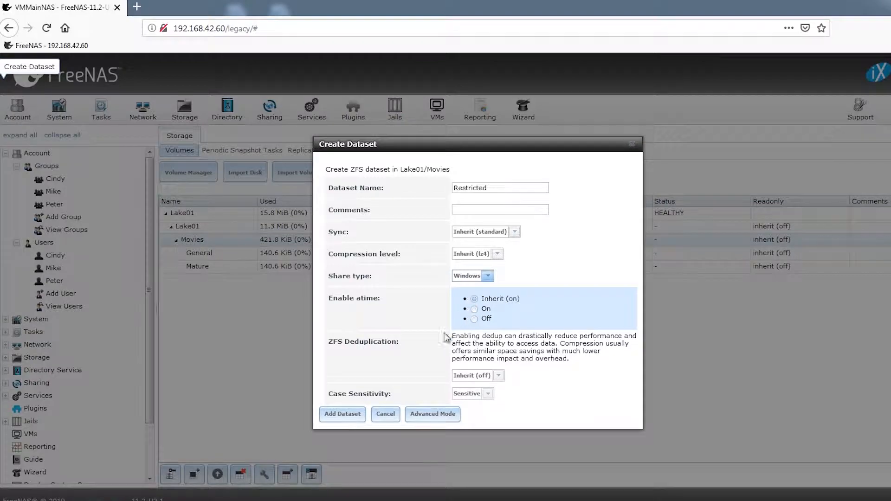
{"action": "left_click", "coordinate": [341, 417]}
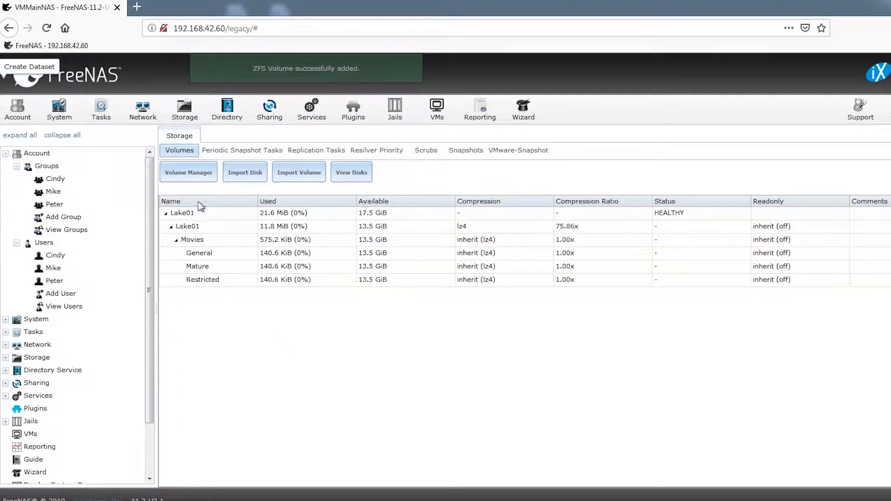
Step: Create the X dataset inside Movies with Windows share type
{"action": "left_click", "coordinate": [191, 240]}
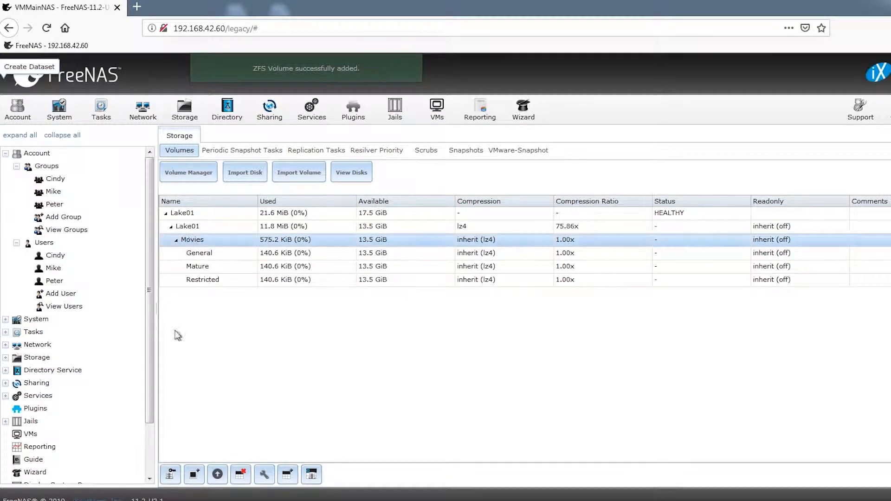
{"action": "left_click", "coordinate": [288, 474]}
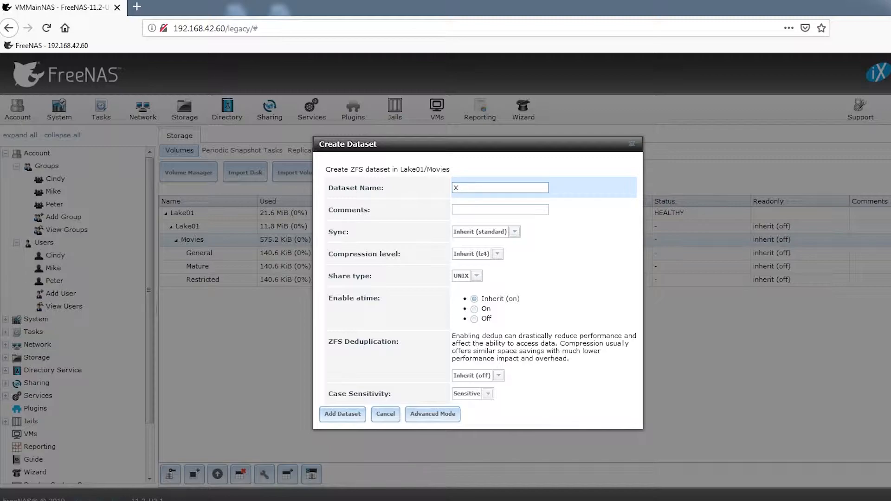
{"action": "type", "text": "X"}
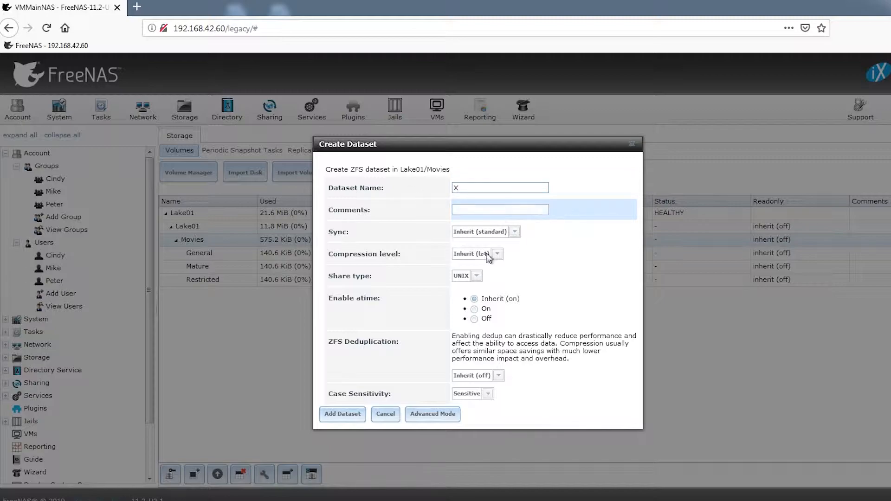
{"action": "left_click", "coordinate": [476, 276]}
{"action": "left_click", "coordinate": [468, 299]}
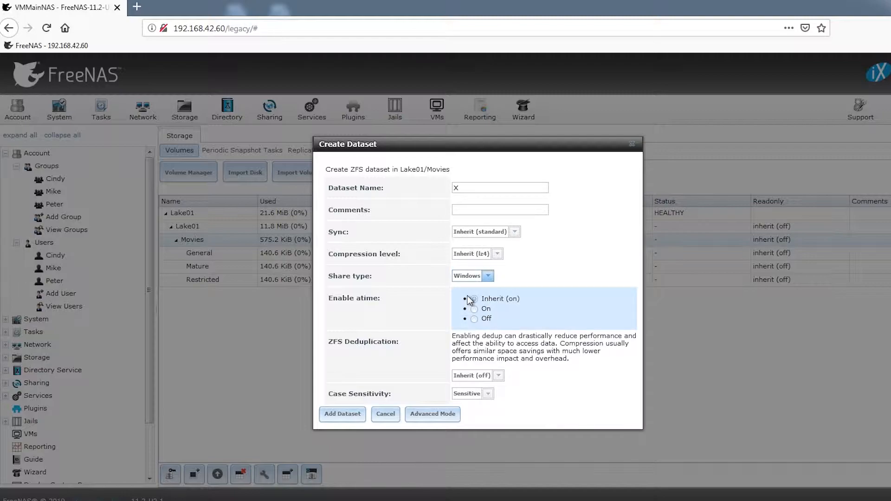
{"action": "left_click", "coordinate": [338, 414]}
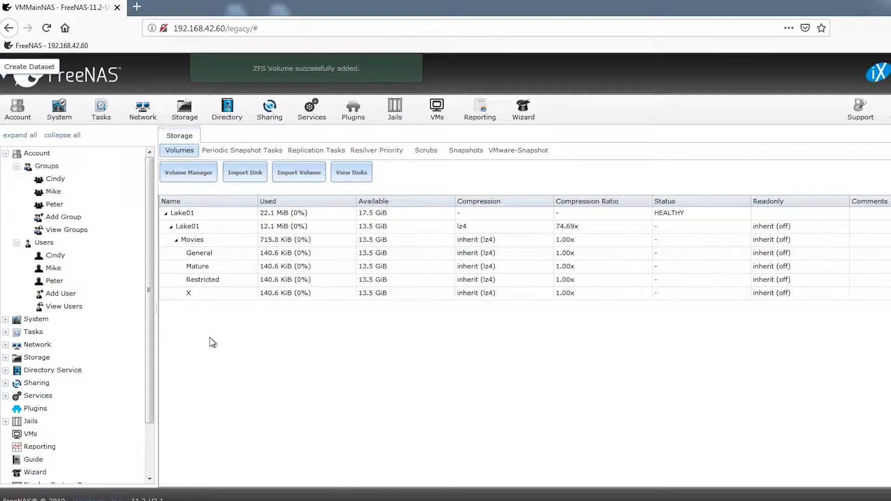
Step: Apply Windows permissions with owner root and group wheel to /mnt/Lake01/Movies/General
{"action": "left_click", "coordinate": [196, 257]}
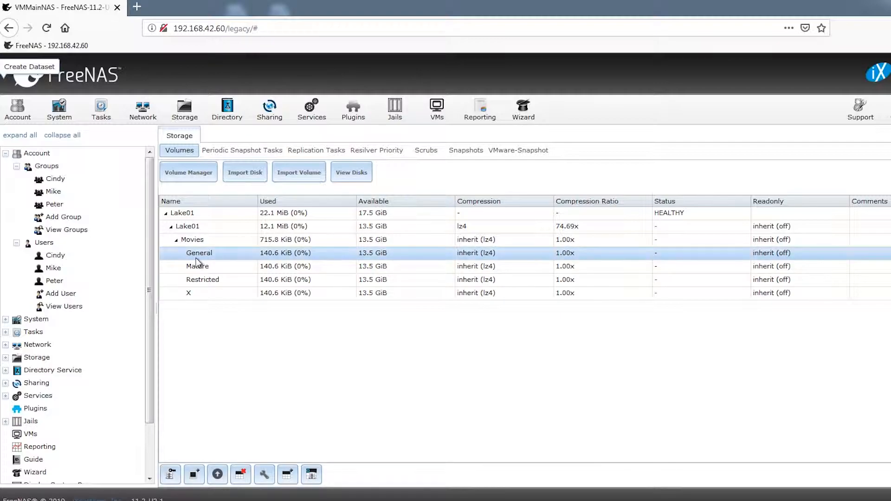
{"action": "left_click_drag", "start_coordinate": [147, 310], "coordinate": [149, 254]}
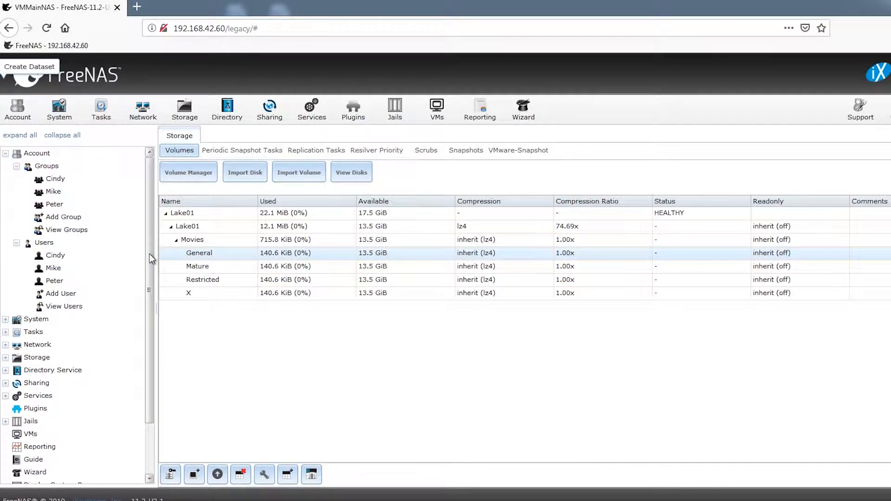
{"action": "left_click", "coordinate": [169, 477]}
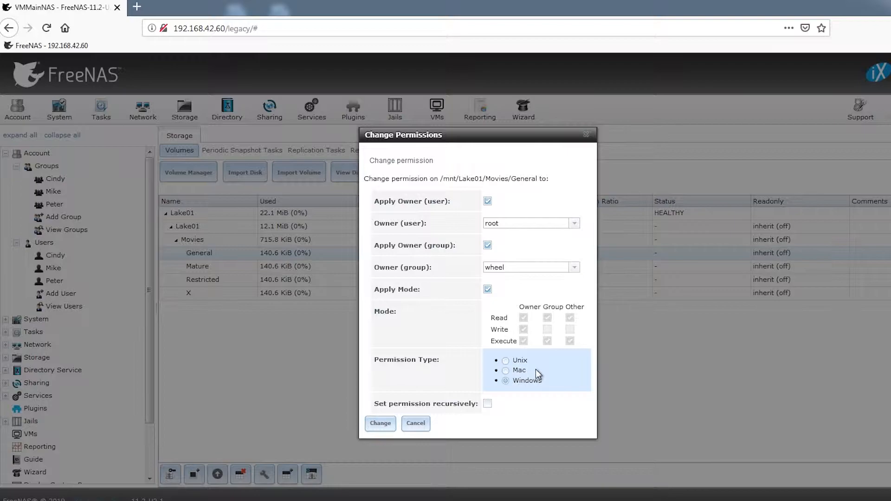
{"action": "left_click", "coordinate": [379, 423]}
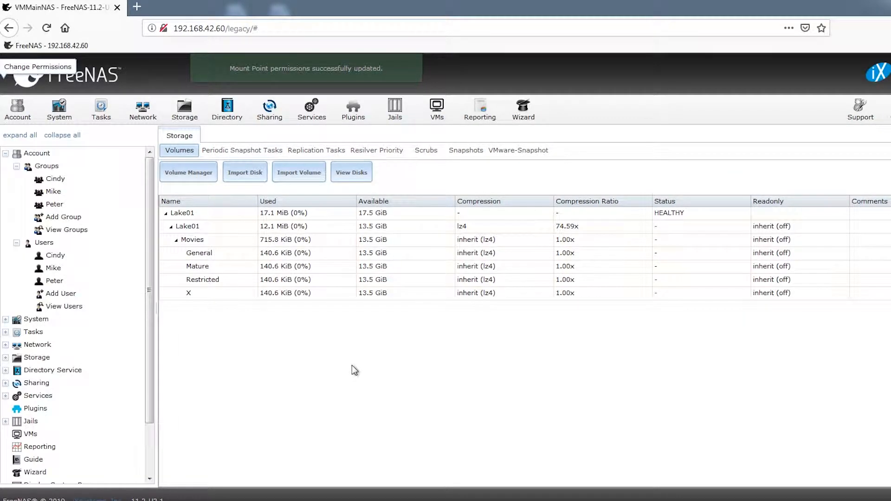
{"action": "left_click", "coordinate": [194, 227]}
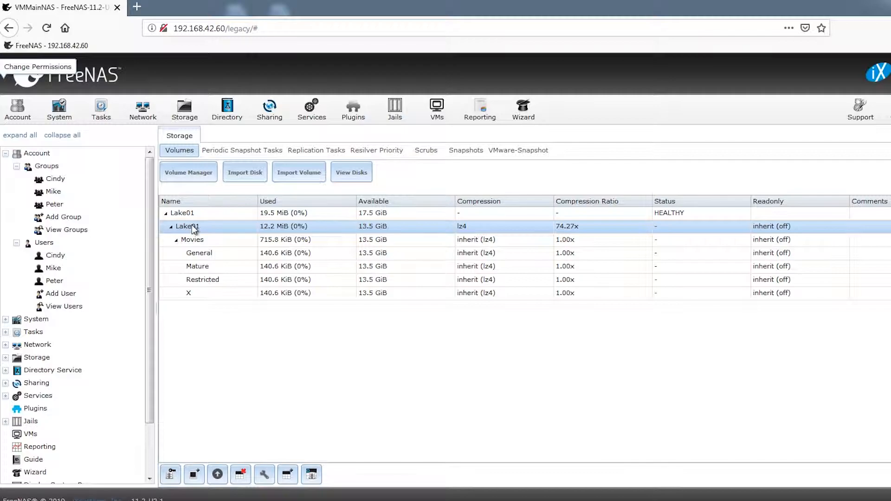
Step: Start a new Windows (SMB) share with its path set to /mnt/Lake01
{"action": "left_click", "coordinate": [17, 433]}
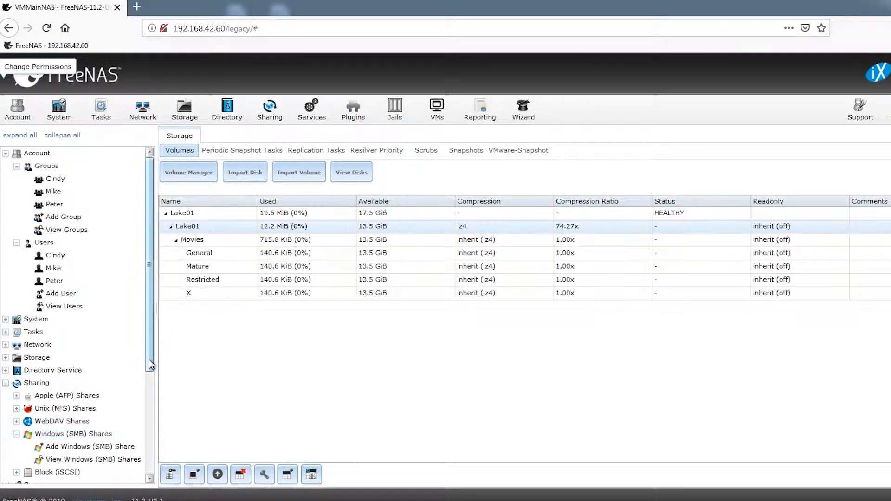
{"action": "left_click_drag", "start_coordinate": [149, 360], "coordinate": [148, 414]}
{"action": "left_click", "coordinate": [98, 372]}
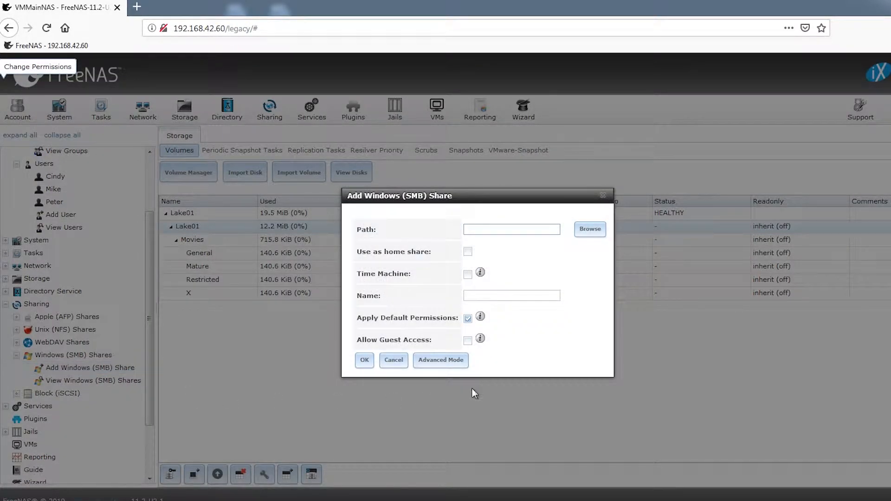
{"action": "left_click", "coordinate": [590, 229]}
{"action": "left_click", "coordinate": [499, 204]}
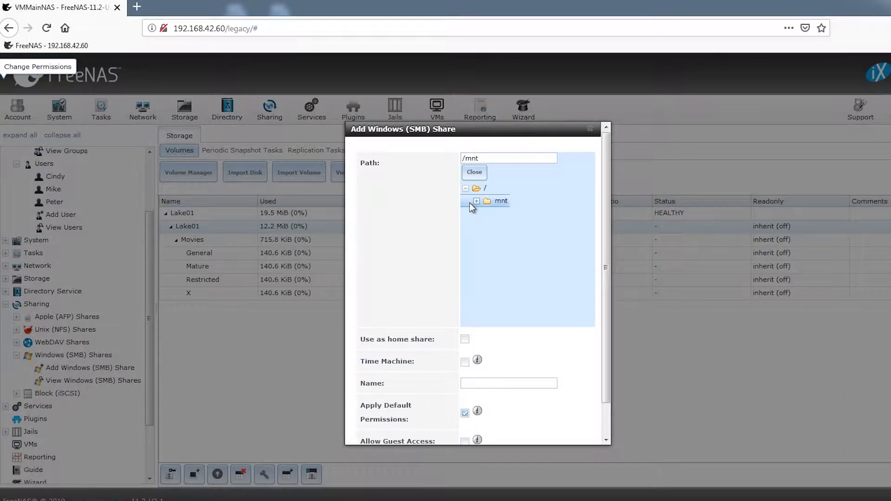
{"action": "left_click", "coordinate": [476, 201]}
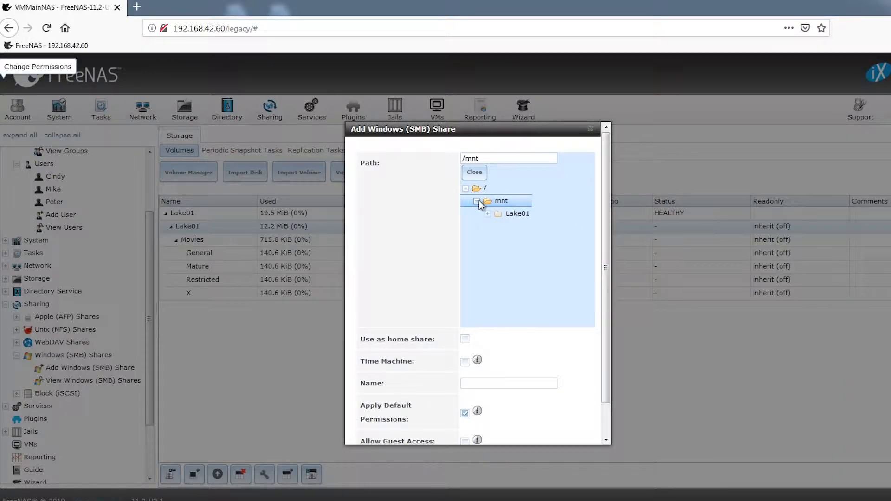
{"action": "left_click", "coordinate": [511, 213]}
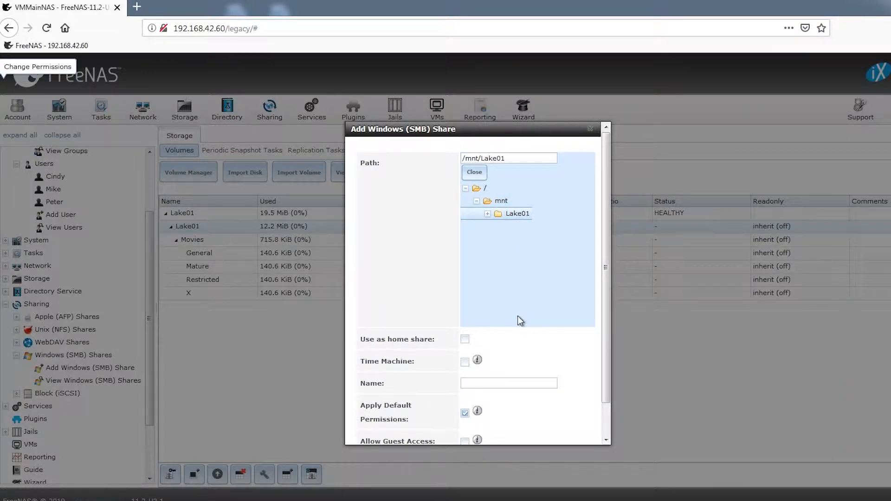
Step: Name the share SLake01, turn off Apply Default Permissions, and create it
{"action": "left_click_drag", "start_coordinate": [611, 339], "coordinate": [611, 385]}
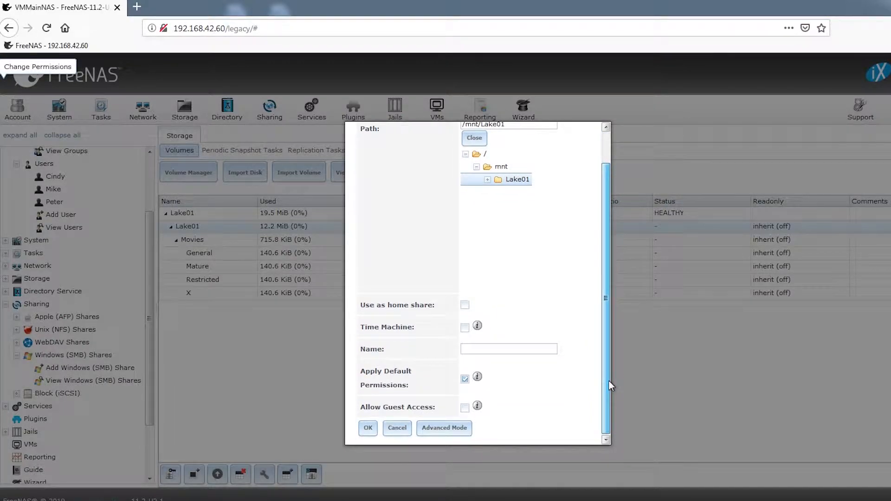
{"action": "left_click", "coordinate": [499, 351]}
{"action": "type", "text": "SLake01"}
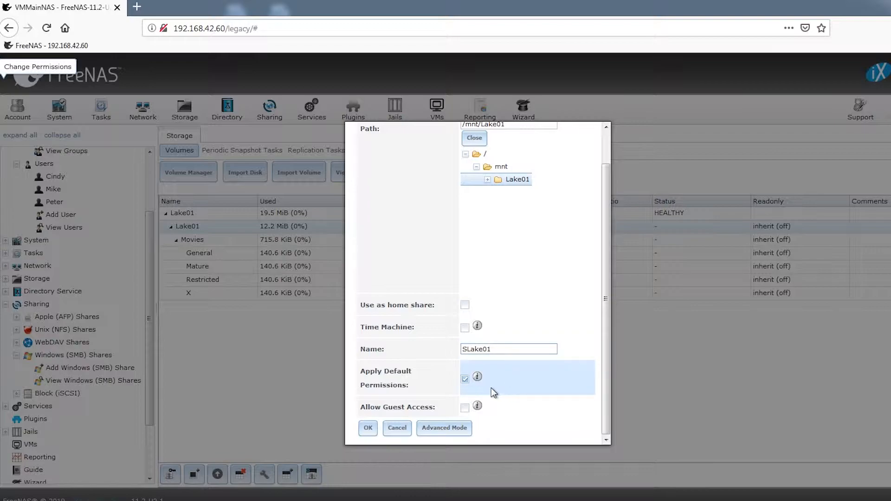
{"action": "left_click", "coordinate": [465, 379]}
{"action": "left_click", "coordinate": [367, 430]}
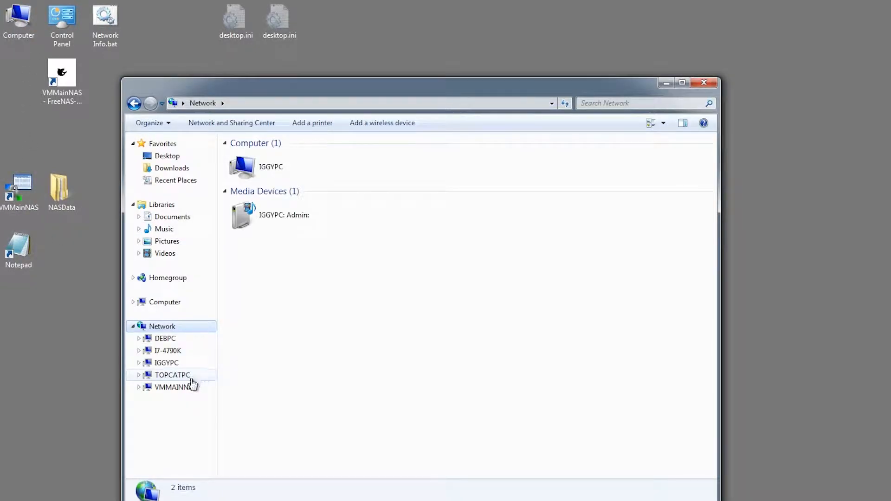
Step: Open VMMAINNAS on the network and drag SLake01 onto the desktop as a shortcut
{"action": "left_click", "coordinate": [177, 392]}
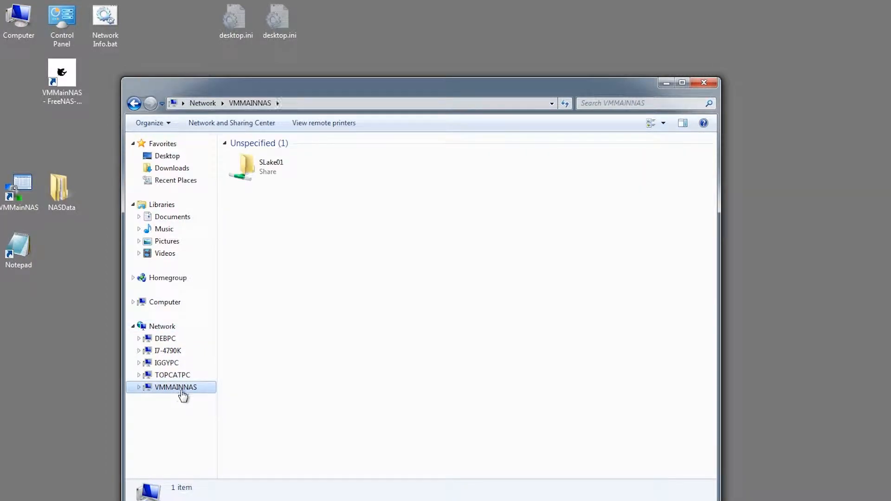
{"action": "left_click_drag", "start_coordinate": [254, 87], "coordinate": [537, 109]}
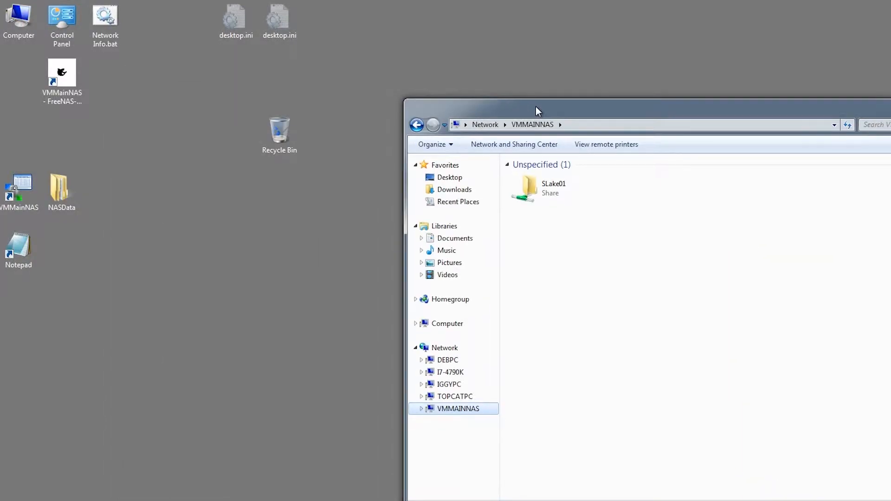
{"action": "left_click_drag", "start_coordinate": [537, 190], "coordinate": [127, 154]}
{"action": "left_click_drag", "start_coordinate": [702, 116], "coordinate": [332, 186]}
{"action": "left_click", "coordinate": [616, 174]}
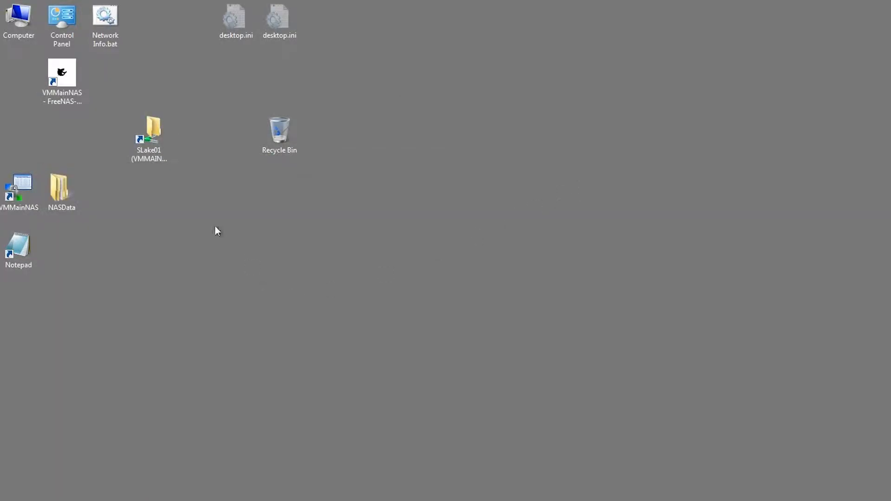
Step: Open SLake01 from the desktop shortcut and browse into its Movies folder
{"action": "double_click", "coordinate": [148, 135]}
{"action": "left_click_drag", "start_coordinate": [205, 14], "coordinate": [514, 93]}
{"action": "double_click", "coordinate": [483, 157]}
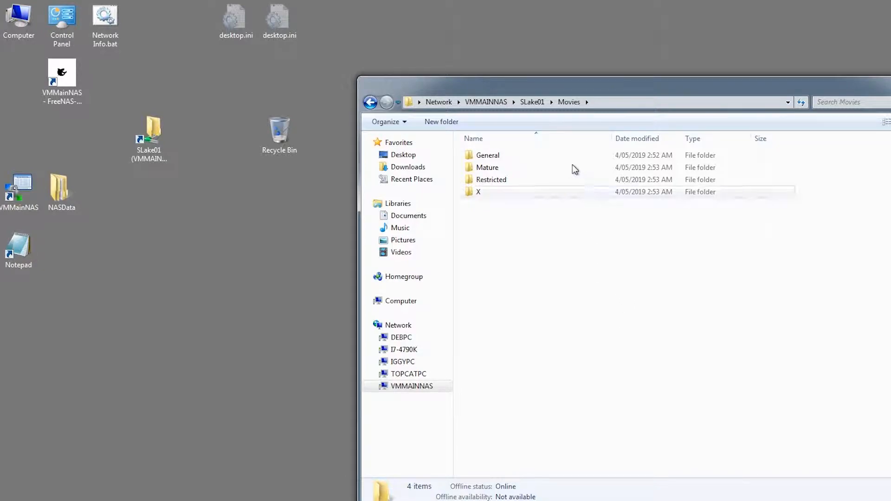
{"action": "left_click_drag", "start_coordinate": [556, 90], "coordinate": [382, 70]}
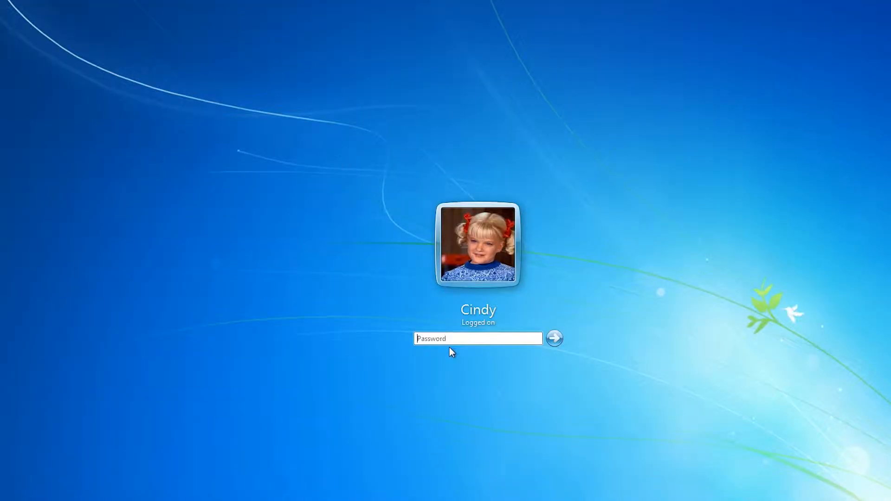
Step: Log on with the account password, then drag SLake01 from Computer > Network > VMMAINNAS to the desktop
{"action": "left_click", "coordinate": [449, 340]}
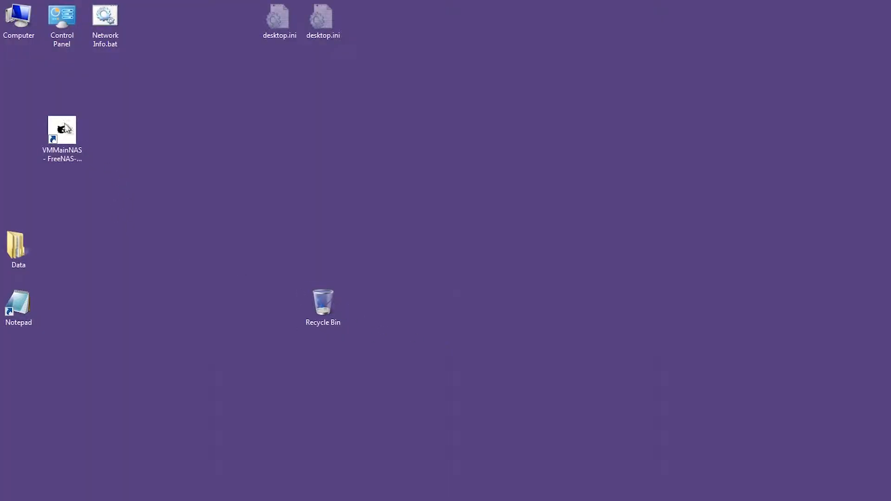
{"action": "double_click", "coordinate": [9, 19]}
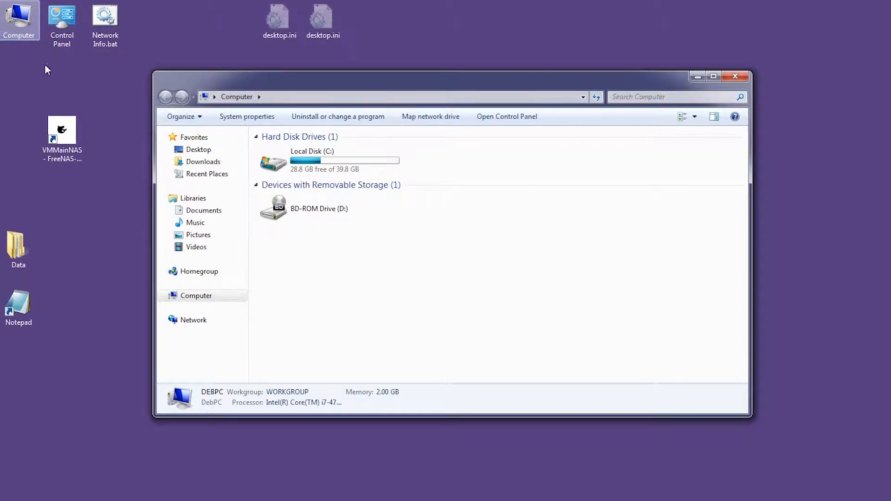
{"action": "left_click", "coordinate": [190, 320]}
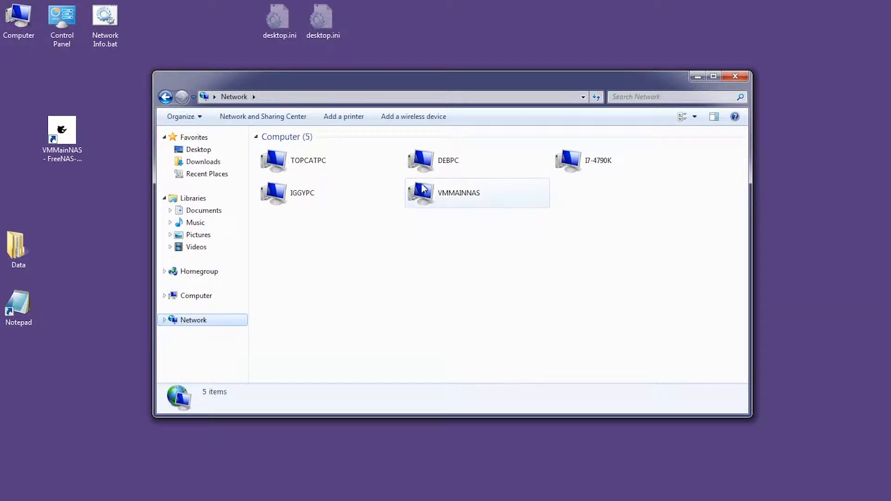
{"action": "left_click", "coordinate": [422, 197]}
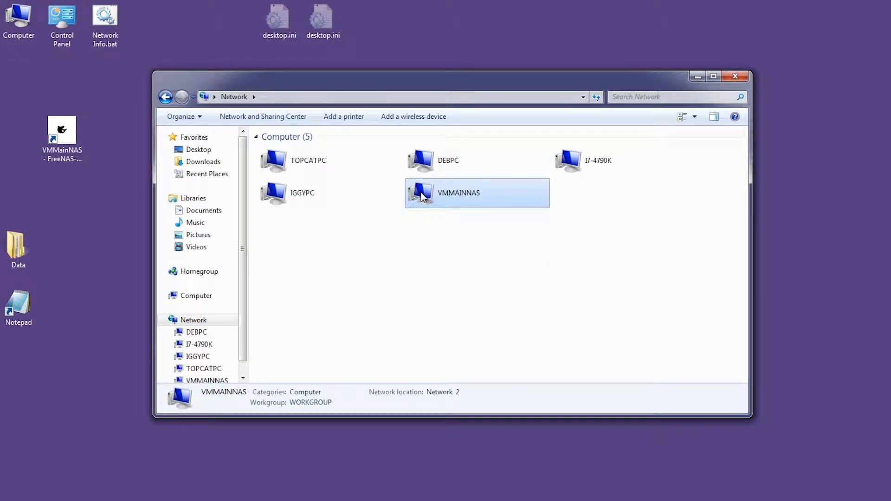
{"action": "double_click", "coordinate": [422, 197]}
{"action": "left_click_drag", "start_coordinate": [284, 164], "coordinate": [114, 139]}
{"action": "left_click", "coordinate": [737, 78]}
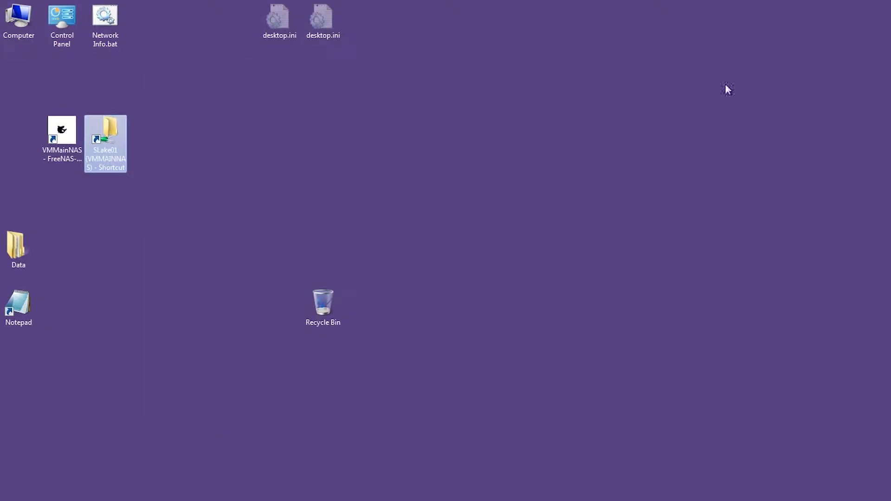
Step: Open the shortcut, check that Movies > General opens empty, and close the window
{"action": "double_click", "coordinate": [118, 130]}
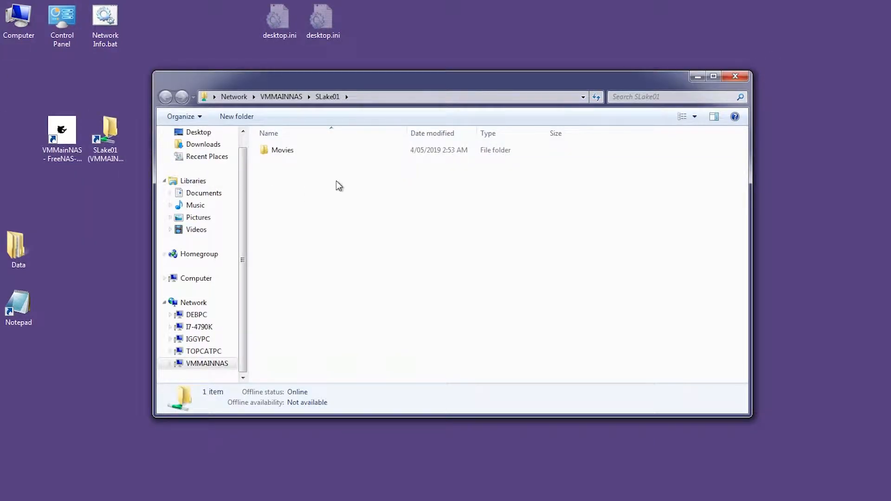
{"action": "double_click", "coordinate": [284, 150]}
{"action": "double_click", "coordinate": [271, 152]}
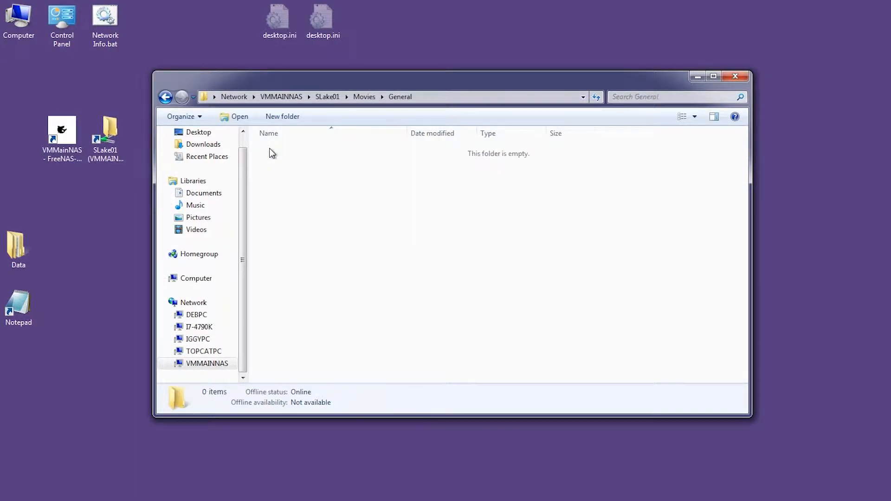
{"action": "left_click", "coordinate": [744, 78]}
{"action": "left_click", "coordinate": [290, 201]}
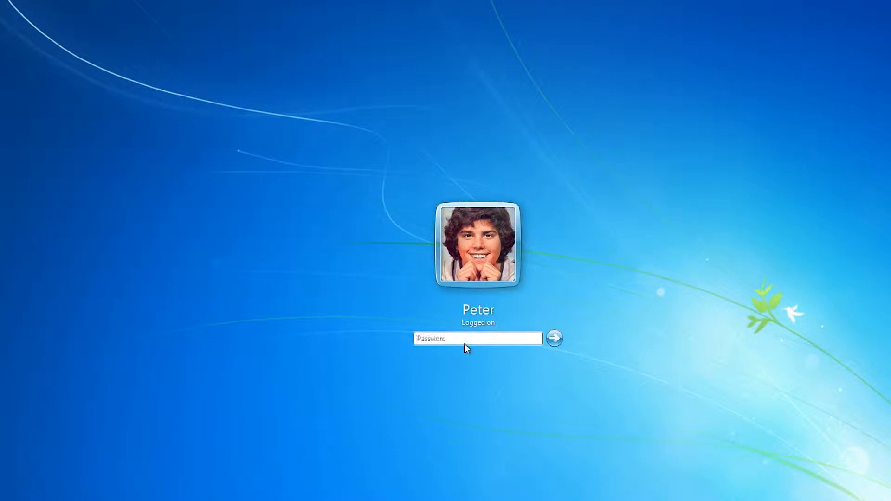
Step: Log on with the account password and drag SLake01 from VMMAINNAS to the desktop
{"action": "type", "text": "•"}
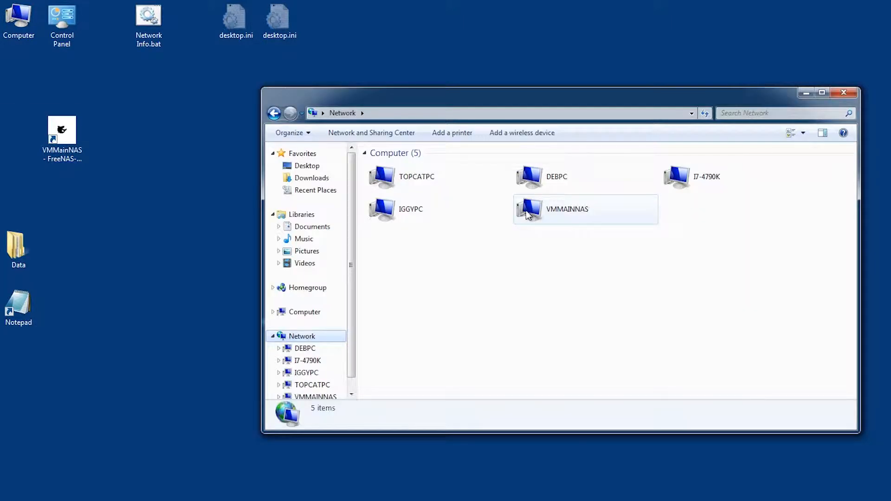
{"action": "double_click", "coordinate": [527, 215]}
{"action": "left_click", "coordinate": [383, 179]}
{"action": "left_click_drag", "start_coordinate": [384, 179], "coordinate": [143, 162]}
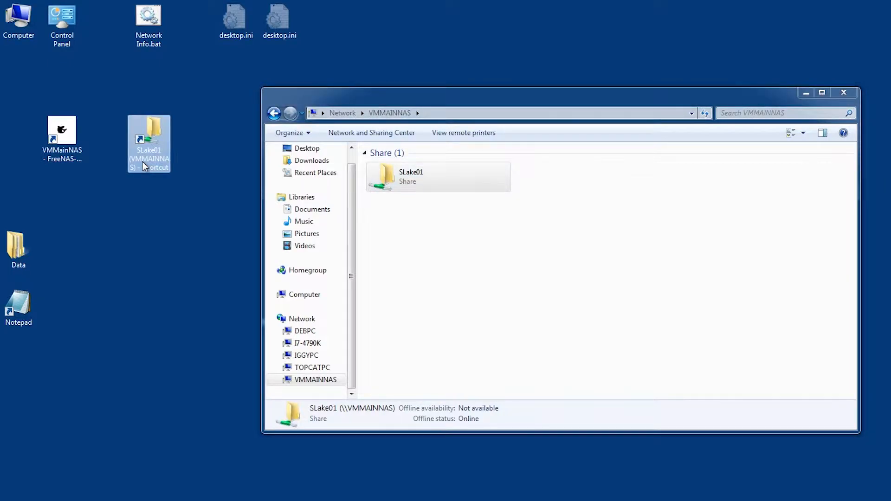
{"action": "left_click", "coordinate": [843, 92]}
{"action": "left_click", "coordinate": [137, 274]}
Step: Open the shortcut, confirm Movies > Restricted opens empty, and close the window
{"action": "double_click", "coordinate": [148, 132]}
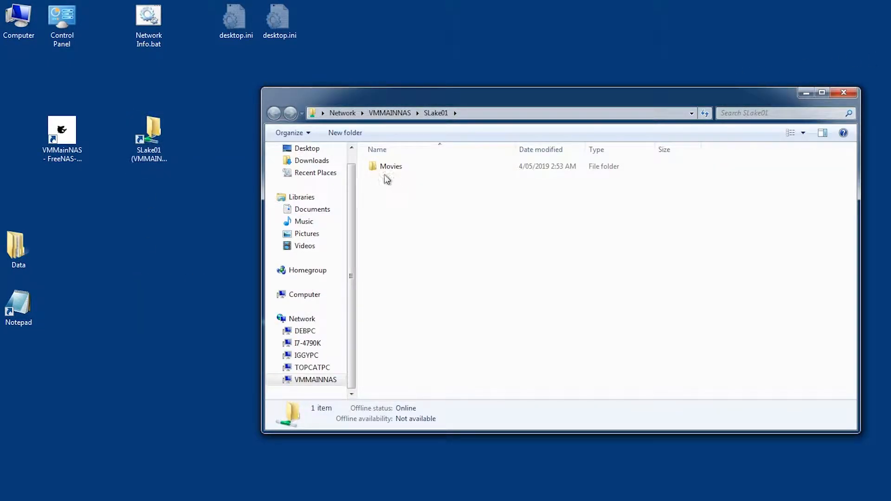
{"action": "double_click", "coordinate": [386, 170]}
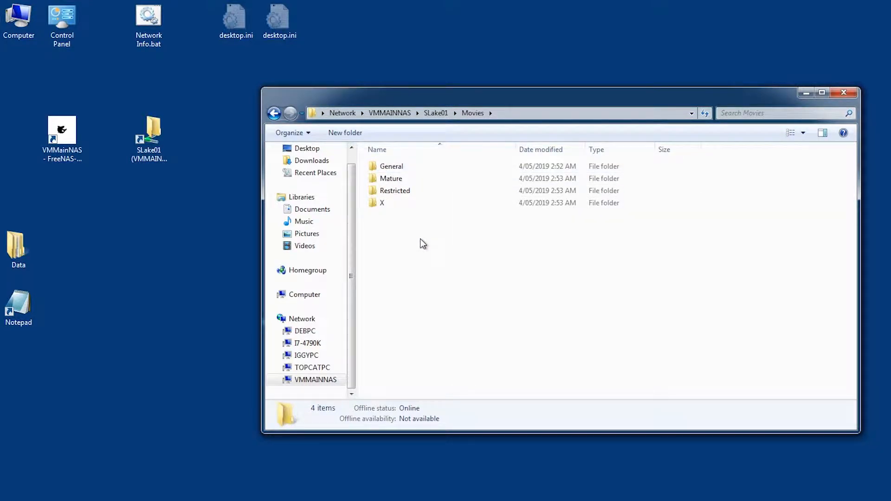
{"action": "double_click", "coordinate": [383, 192]}
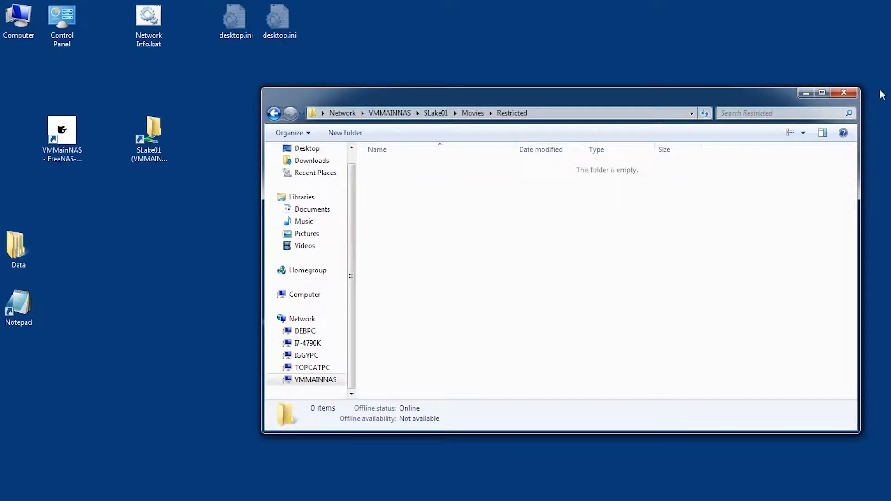
{"action": "left_click", "coordinate": [844, 92]}
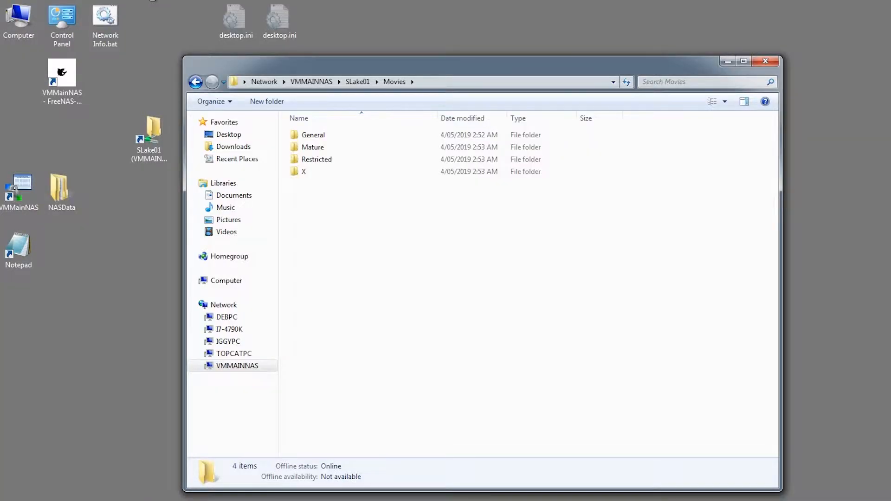
{"action": "left_click_drag", "start_coordinate": [342, 68], "coordinate": [413, 51]}
{"action": "left_click", "coordinate": [385, 121]}
{"action": "right_click", "coordinate": [385, 123]}
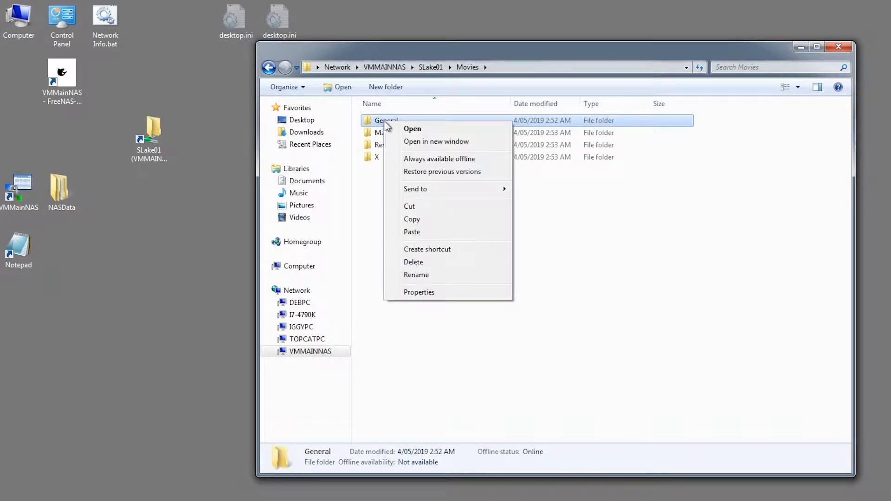
{"action": "left_click", "coordinate": [418, 291]}
{"action": "left_click", "coordinate": [425, 150]}
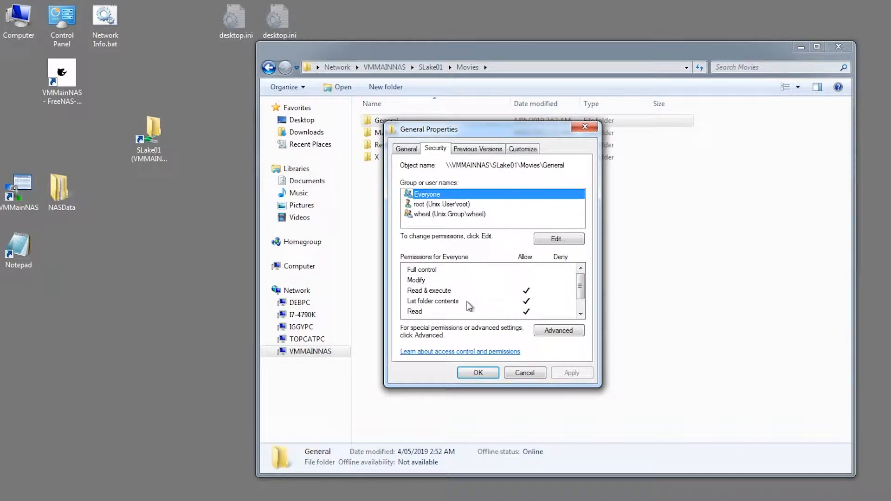
{"action": "left_click", "coordinate": [522, 374]}
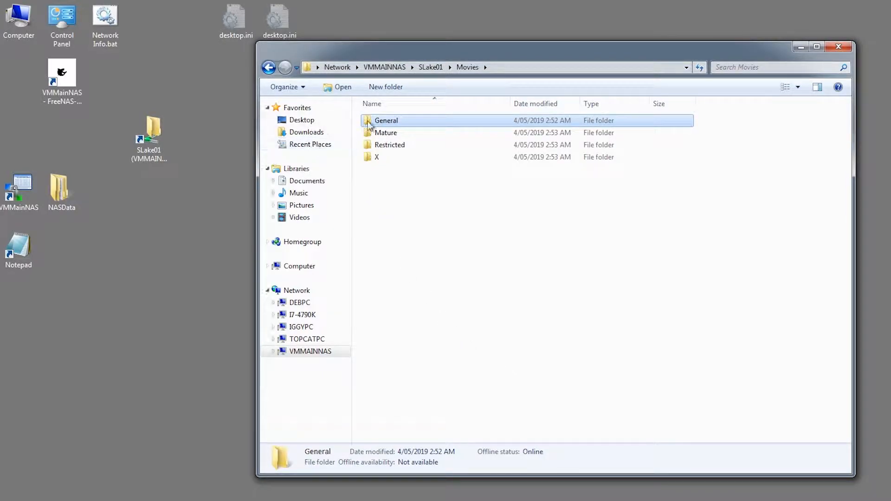
{"action": "double_click", "coordinate": [395, 124]}
Step: Open the local NASData > Movies > General folder beside the share window
{"action": "double_click", "coordinate": [45, 188]}
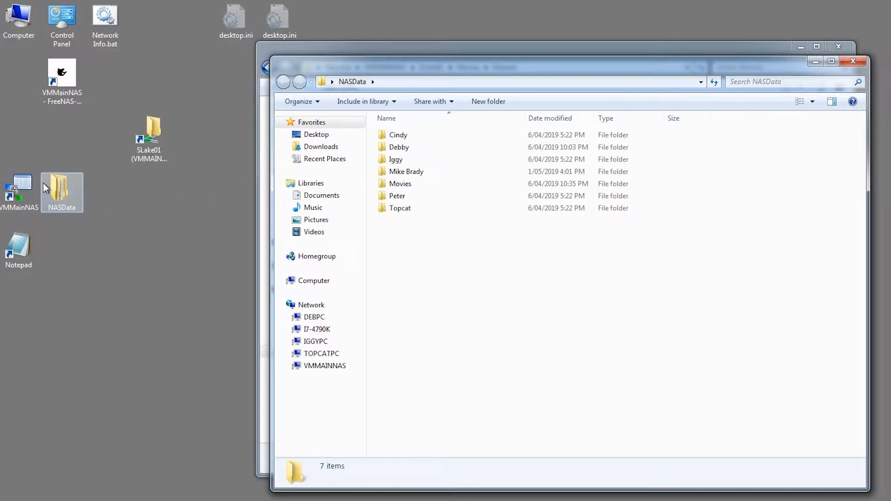
{"action": "left_click_drag", "start_coordinate": [358, 73], "coordinate": [648, 132]}
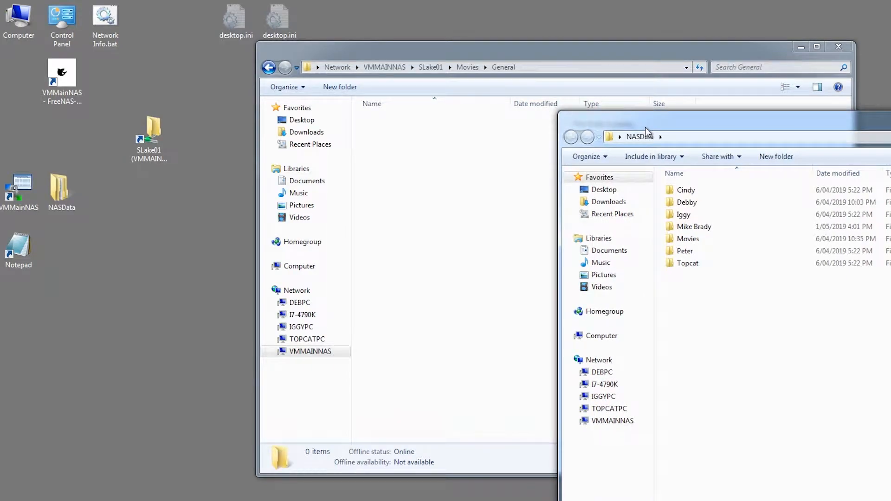
{"action": "double_click", "coordinate": [685, 238]}
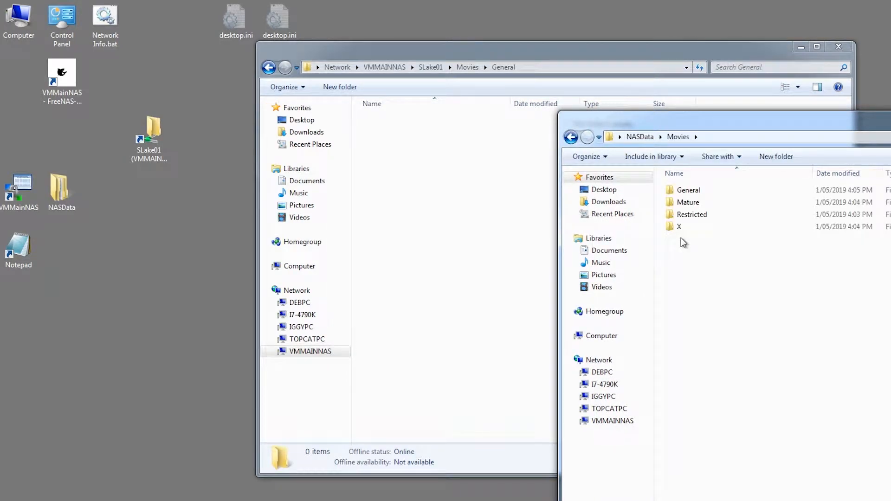
{"action": "double_click", "coordinate": [688, 190]}
{"action": "left_click_drag", "start_coordinate": [859, 135], "coordinate": [427, 221]}
Step: Copy the five General posters, FindingNemo through SnowWhite, into the share and view them as Large Icons
{"action": "left_click_drag", "start_coordinate": [621, 323], "coordinate": [414, 174]}
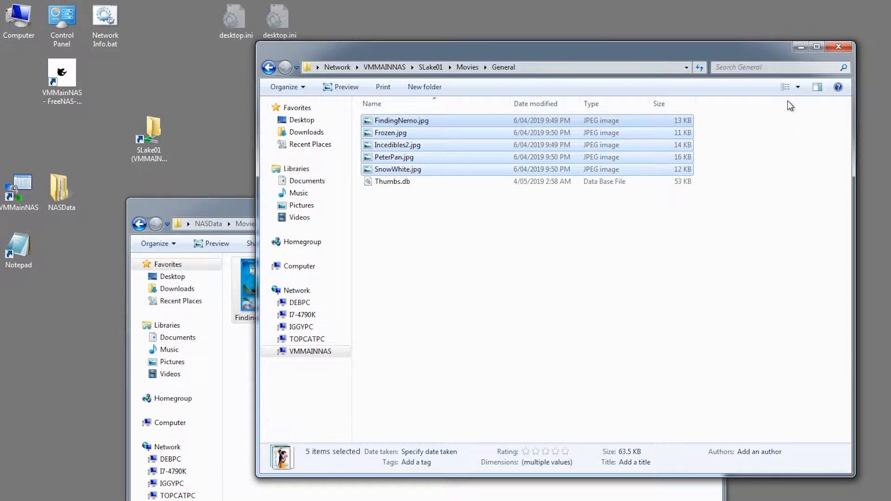
{"action": "left_click", "coordinate": [785, 87]}
{"action": "left_click", "coordinate": [785, 87]}
{"action": "left_click", "coordinate": [784, 87]}
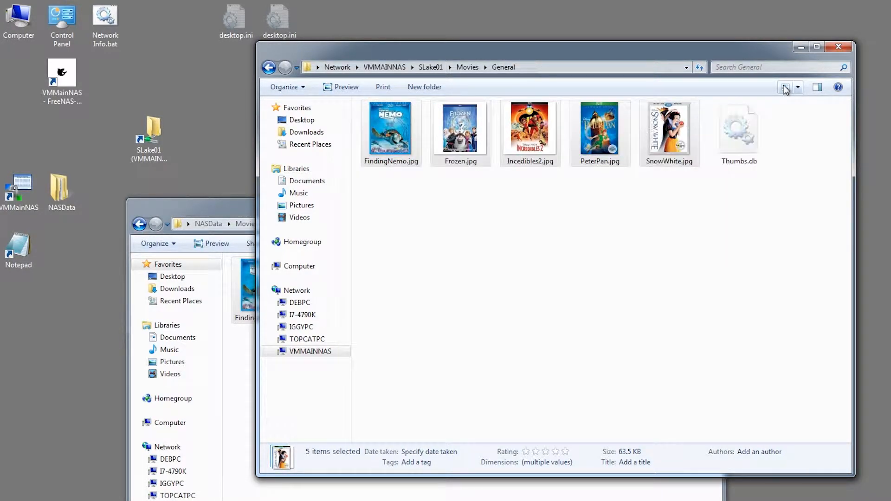
{"action": "left_click", "coordinate": [413, 175]}
{"action": "left_click", "coordinate": [269, 69]}
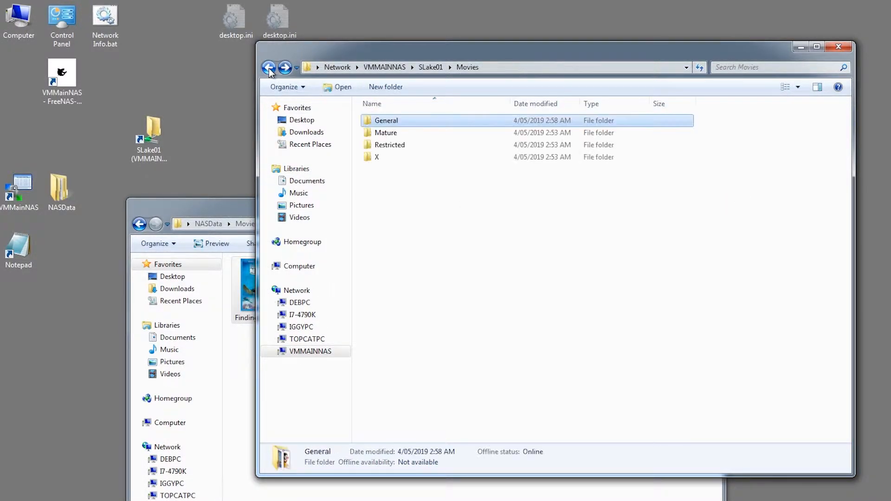
Step: Open the Mature folder in both the share window and the local NASData window
{"action": "double_click", "coordinate": [372, 134]}
{"action": "left_click_drag", "start_coordinate": [361, 60], "coordinate": [587, 80]}
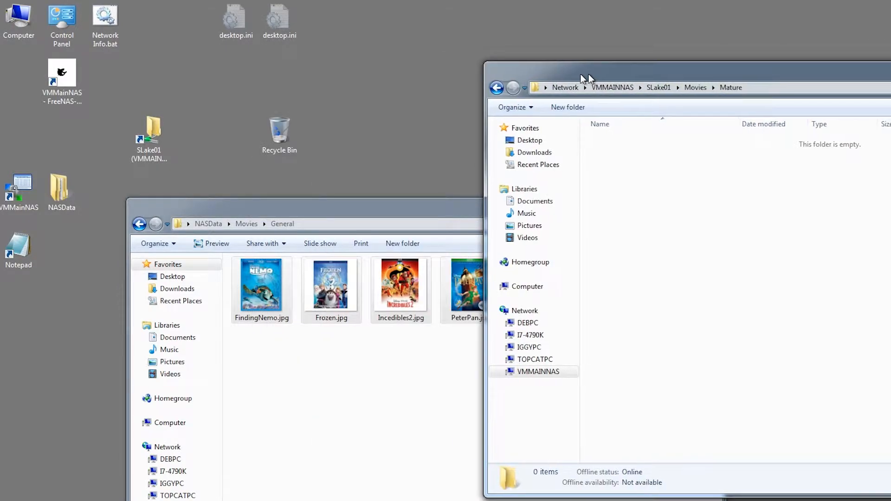
{"action": "left_click", "coordinate": [139, 224]}
{"action": "double_click", "coordinate": [242, 292]}
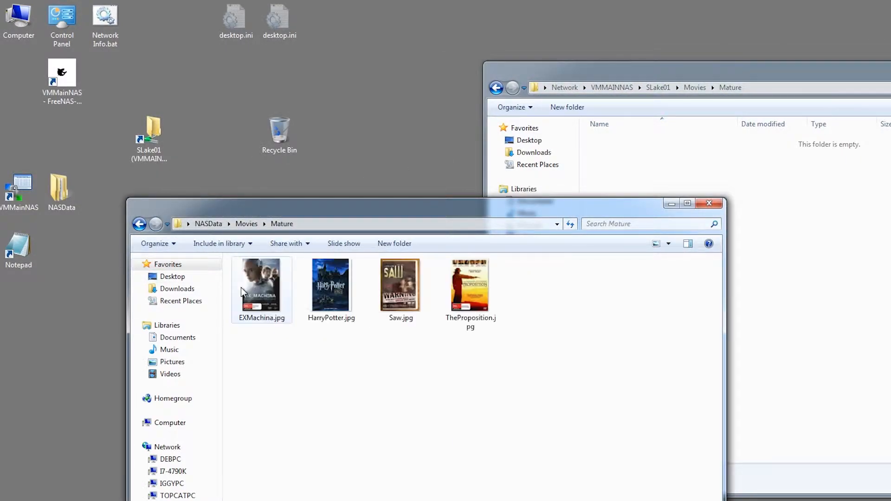
Step: Copy EXMachina, HarryPotter, Saw and TheProposition into the share's Mature folder, shown as Large Icons
{"action": "left_click_drag", "start_coordinate": [562, 362], "coordinate": [784, 293]}
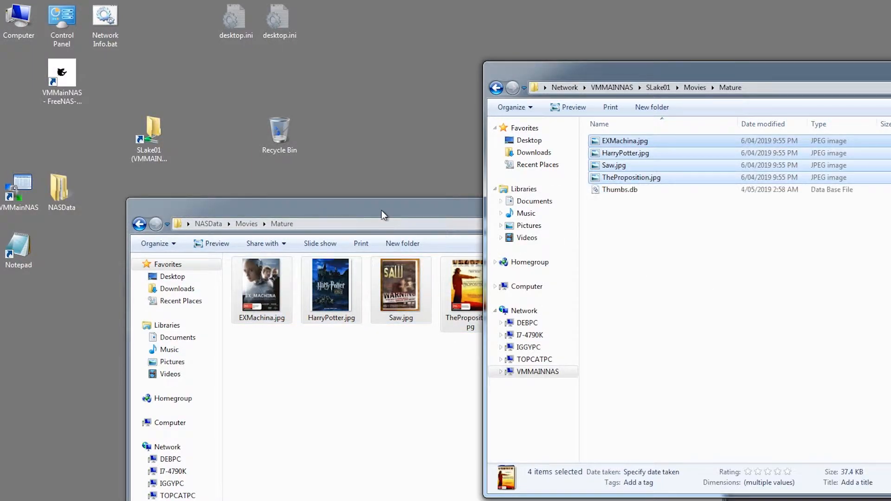
{"action": "left_click_drag", "start_coordinate": [381, 210], "coordinate": [241, 201]}
{"action": "left_click_drag", "start_coordinate": [713, 70], "coordinate": [439, 56]}
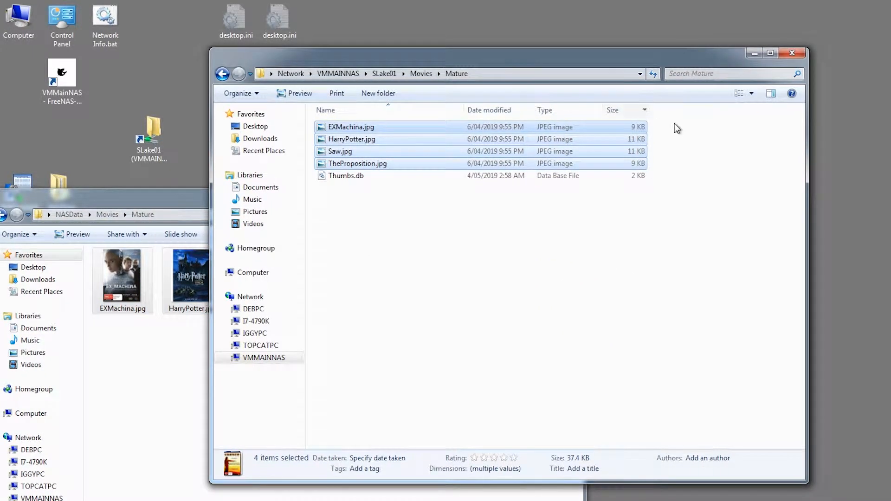
{"action": "left_click", "coordinate": [744, 95]}
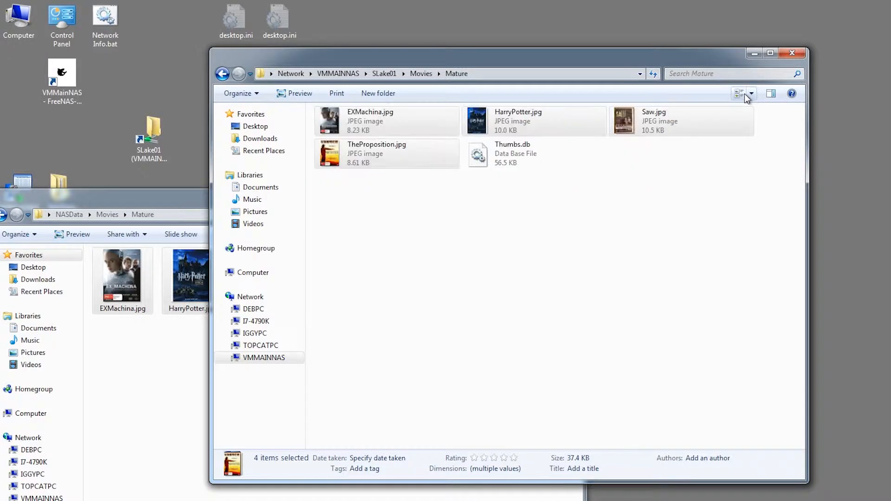
{"action": "left_click", "coordinate": [744, 95]}
{"action": "left_click", "coordinate": [745, 94]}
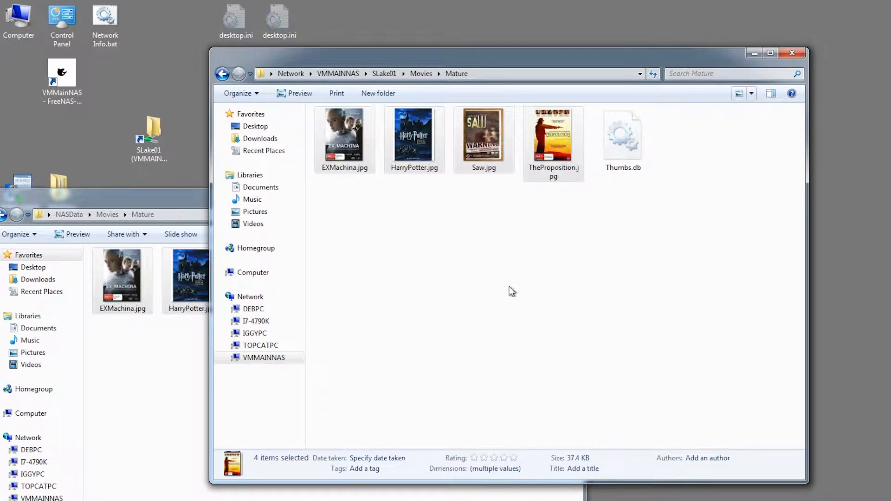
{"action": "left_click", "coordinate": [223, 77]}
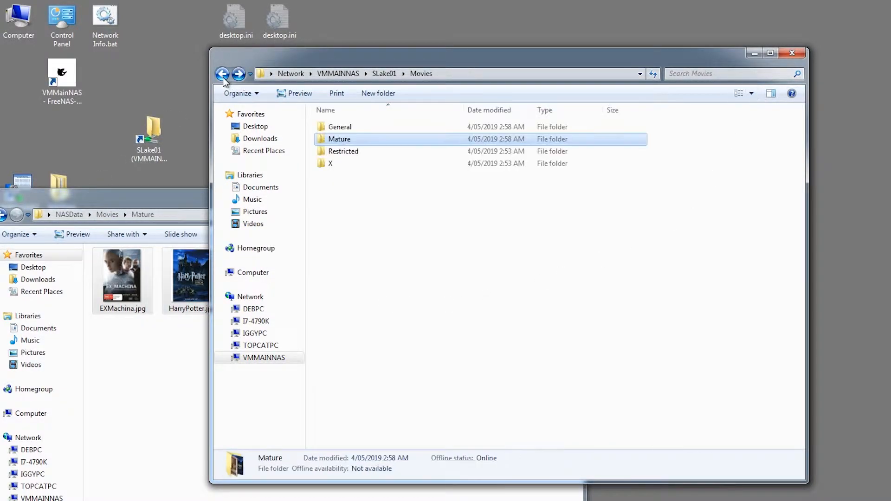
Step: Copy Constantine, Misery, VforVendetta and YearoftheDragon into the share's Restricted folder
{"action": "double_click", "coordinate": [345, 152]}
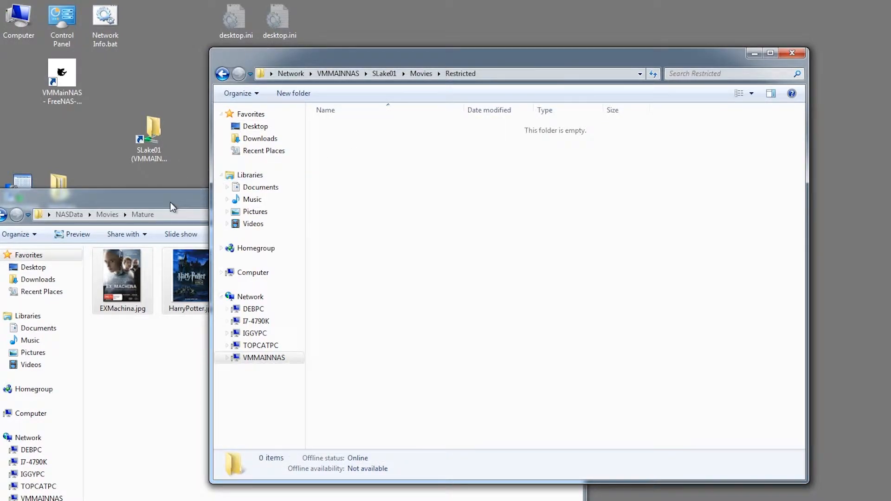
{"action": "left_click_drag", "start_coordinate": [173, 207], "coordinate": [414, 238]}
{"action": "left_click", "coordinate": [242, 246]}
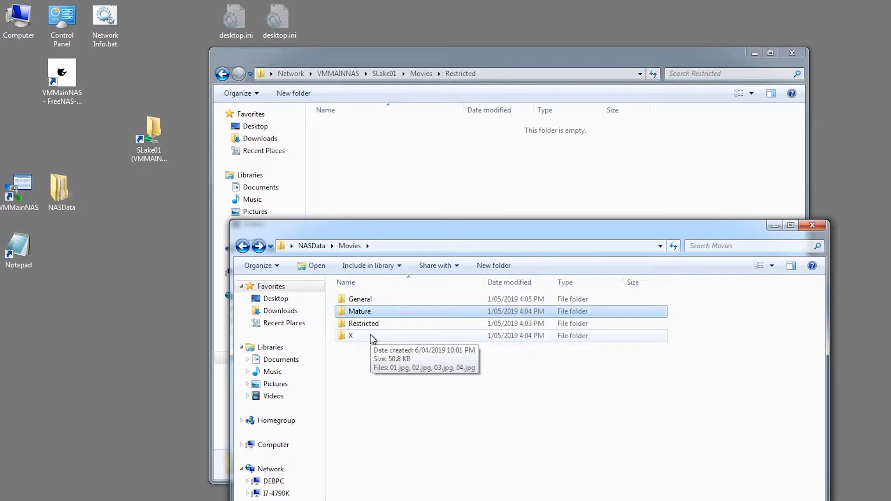
{"action": "double_click", "coordinate": [364, 323]}
{"action": "left_click_drag", "start_coordinate": [686, 366], "coordinate": [358, 195]}
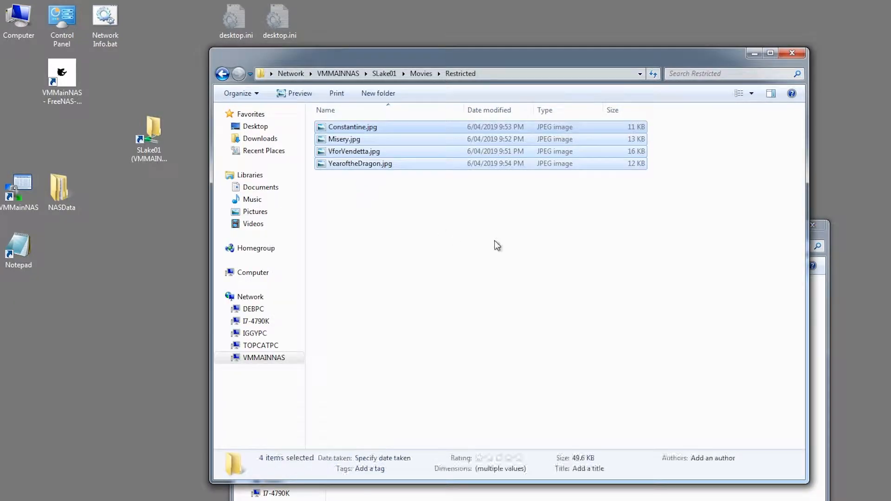
Step: Switch the share's Restricted folder to Large Icons, minimize it, and return the local window to Movies
{"action": "left_click", "coordinate": [738, 94]}
{"action": "left_click", "coordinate": [738, 94]}
{"action": "left_click", "coordinate": [738, 94]}
{"action": "left_click", "coordinate": [758, 53]}
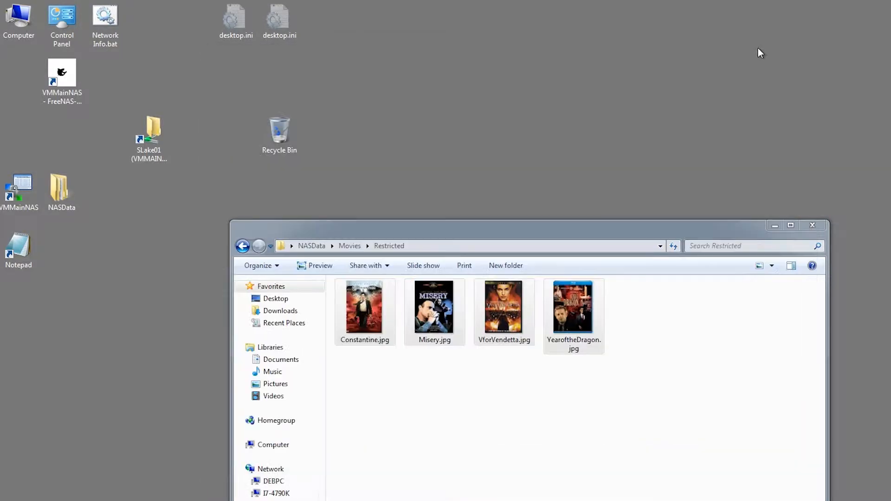
{"action": "left_click_drag", "start_coordinate": [478, 232], "coordinate": [488, 96]}
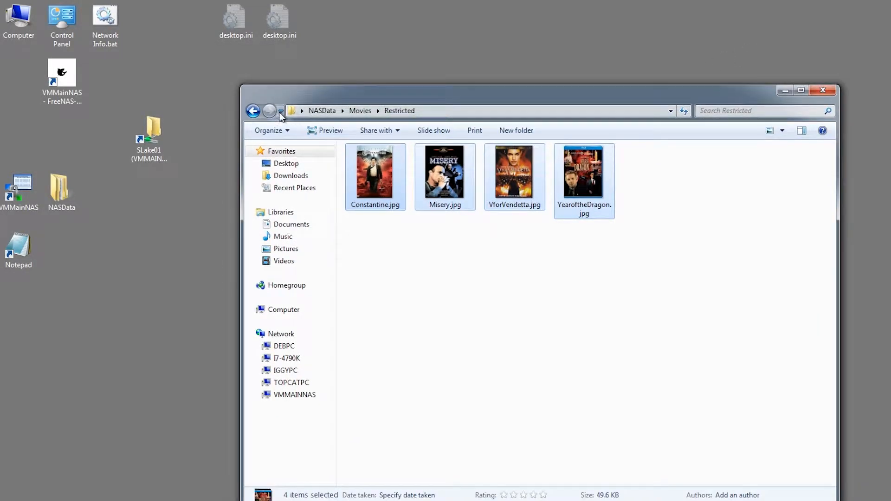
{"action": "left_click", "coordinate": [253, 111]}
Step: Open the local X folder alongside the share's empty Movies > X folder
{"action": "double_click", "coordinate": [376, 202]}
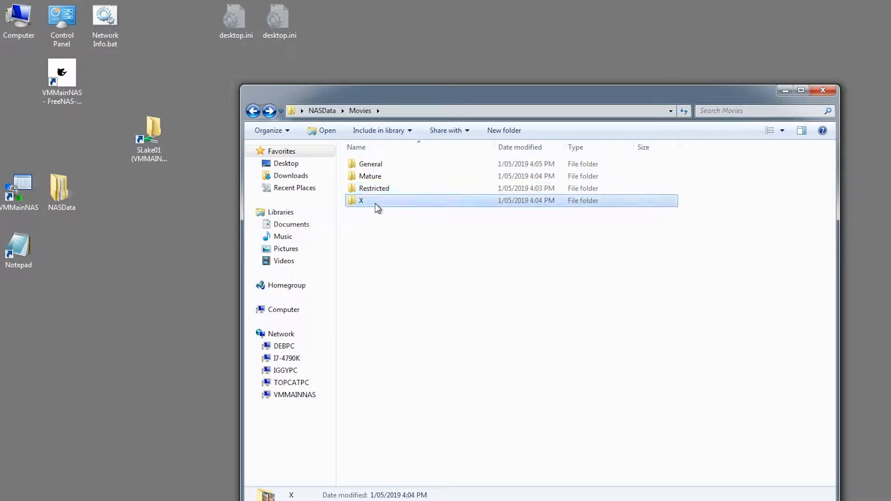
{"action": "left_click_drag", "start_coordinate": [370, 97], "coordinate": [619, 114]}
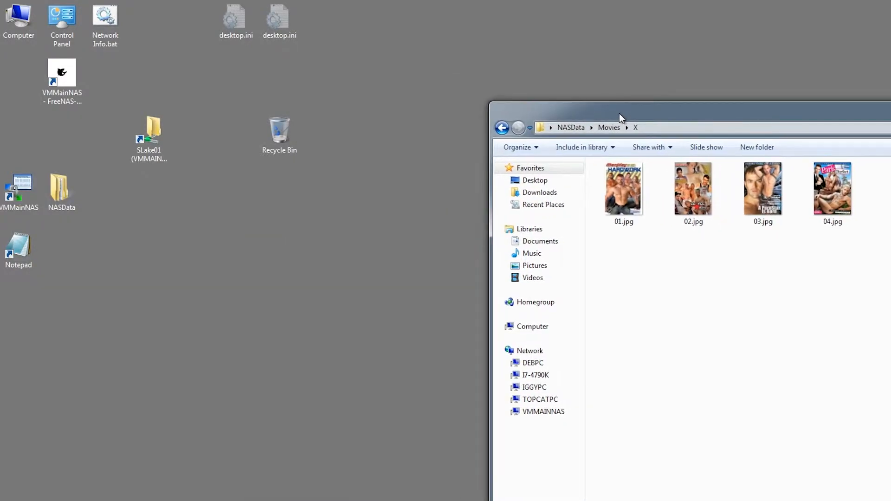
{"action": "double_click", "coordinate": [149, 130]}
{"action": "left_click", "coordinate": [126, 80]}
{"action": "double_click", "coordinate": [126, 79]}
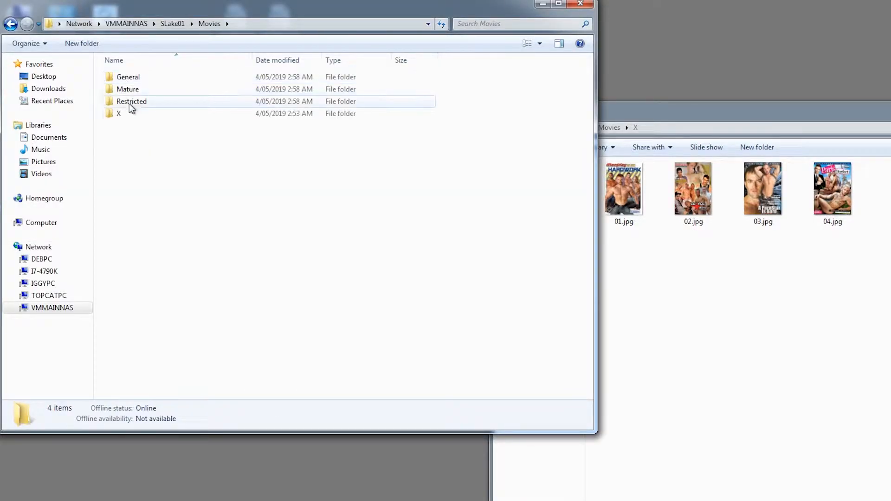
{"action": "double_click", "coordinate": [124, 112]}
Step: Copy 01.jpg to 04.jpg into the share's X folder, view them as Large Icons, and close both windows
{"action": "left_click", "coordinate": [804, 306]}
{"action": "left_click_drag", "start_coordinate": [880, 290], "coordinate": [274, 199]}
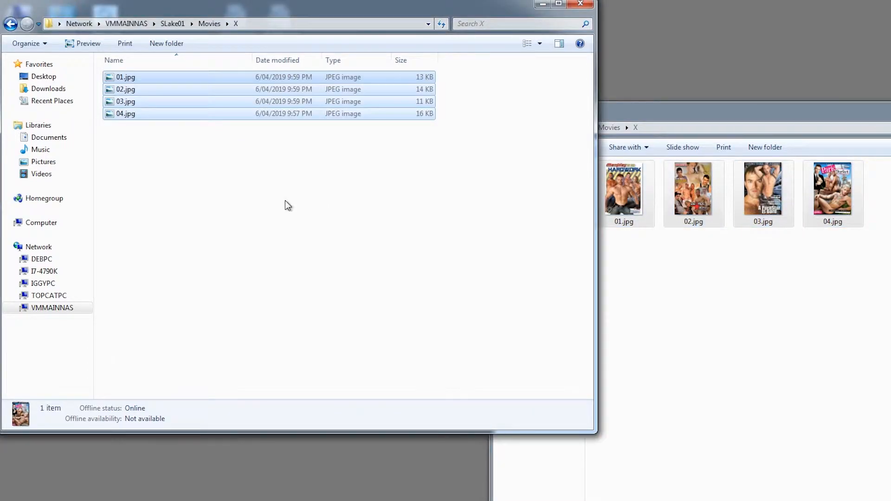
{"action": "left_click_drag", "start_coordinate": [722, 113], "coordinate": [467, 197]}
{"action": "left_click", "coordinate": [817, 192]}
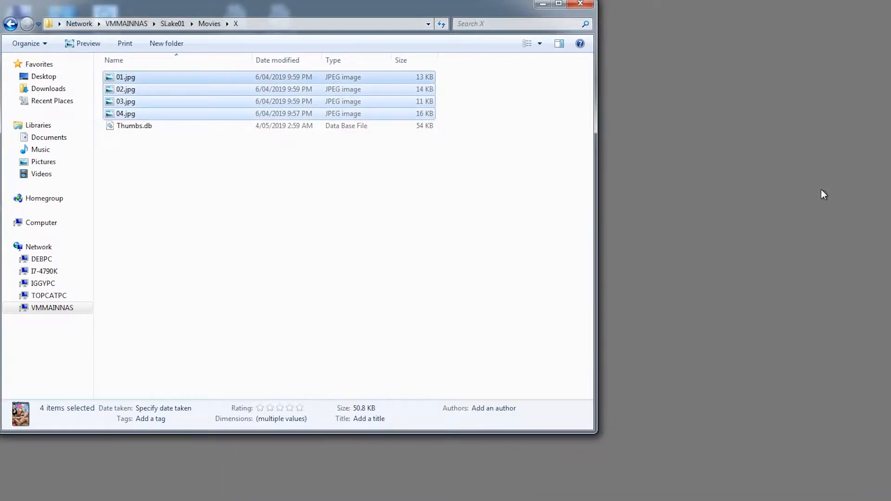
{"action": "left_click", "coordinate": [527, 44]}
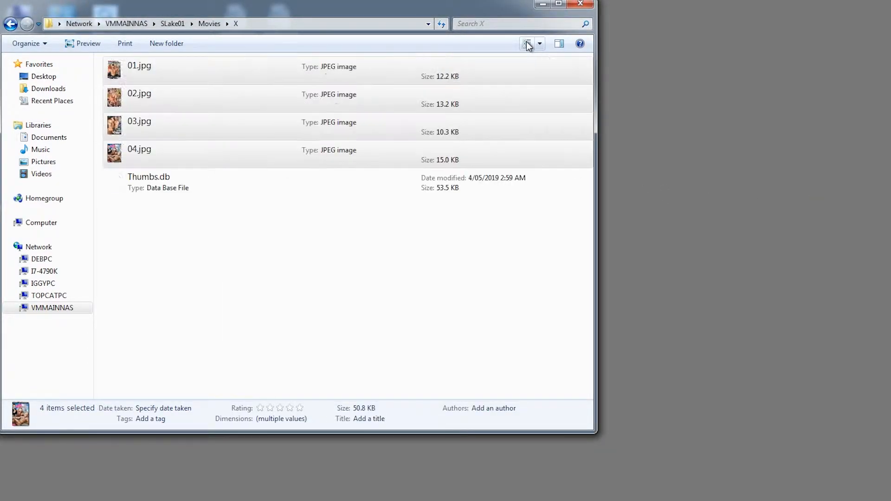
{"action": "left_click", "coordinate": [527, 44]}
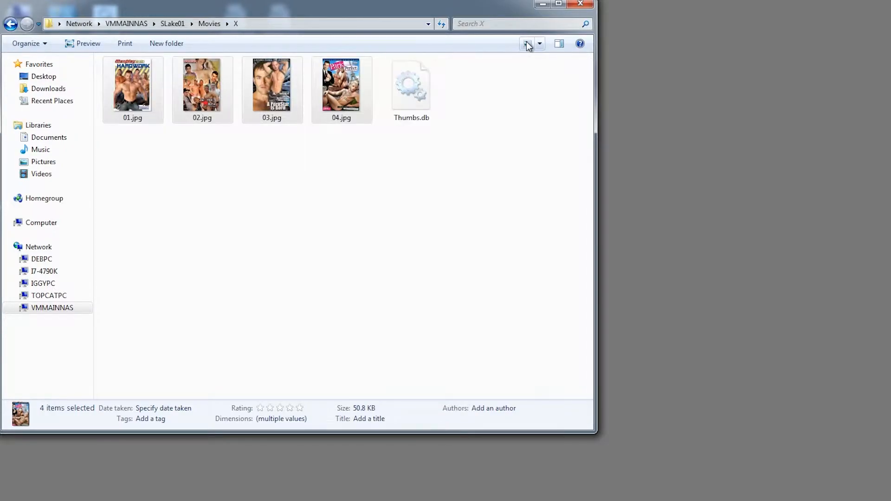
{"action": "left_click", "coordinate": [542, 4]}
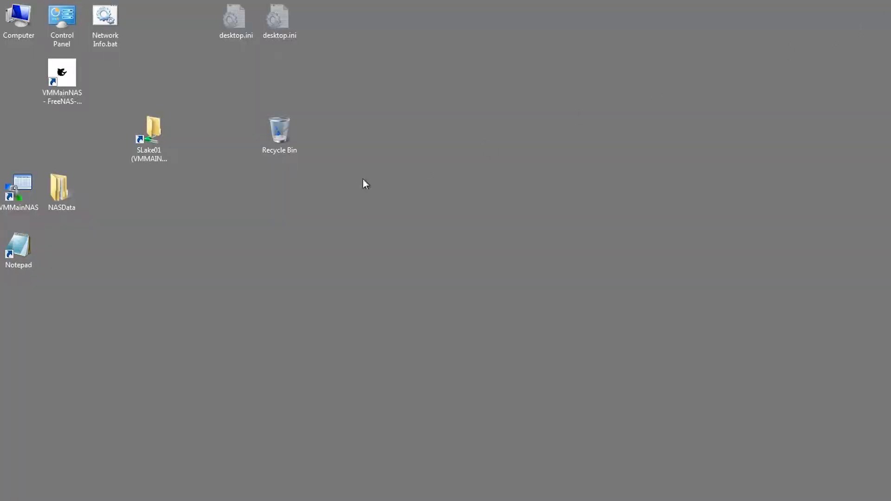
Step: Open the Security tab of the SLake01 Movies > Mature folder's properties
{"action": "double_click", "coordinate": [144, 125]}
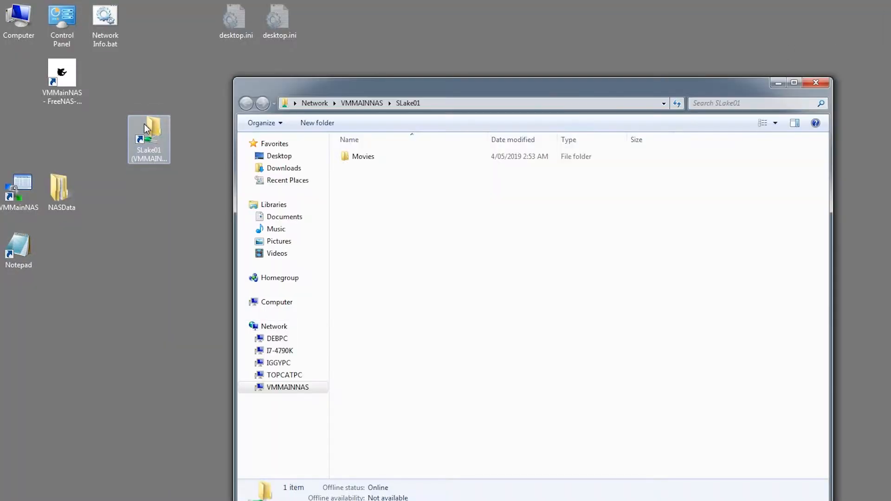
{"action": "double_click", "coordinate": [351, 160]}
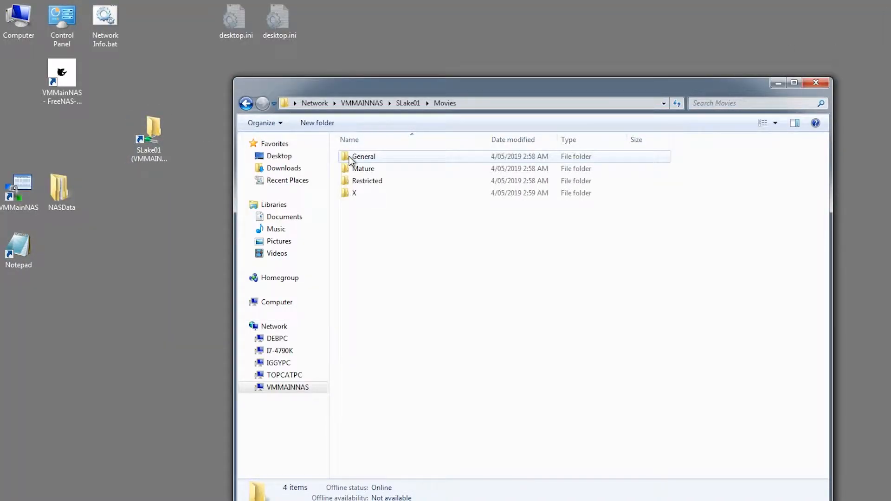
{"action": "left_click", "coordinate": [361, 172]}
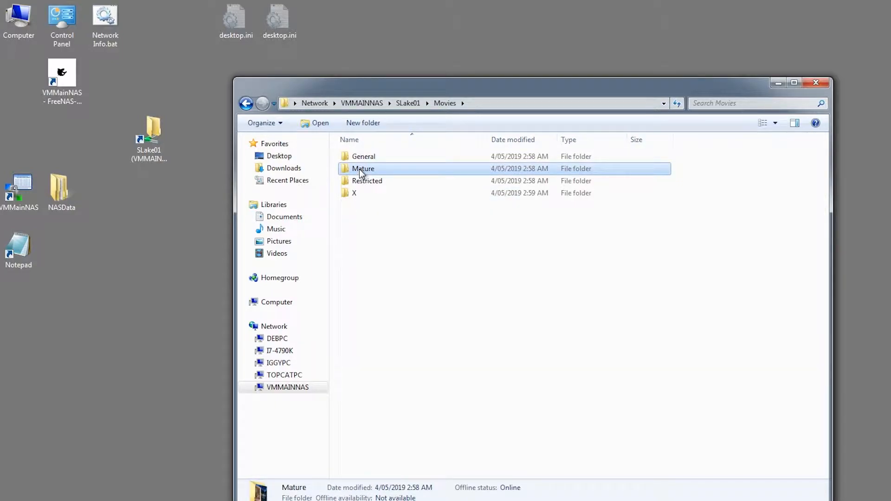
{"action": "right_click", "coordinate": [362, 172]}
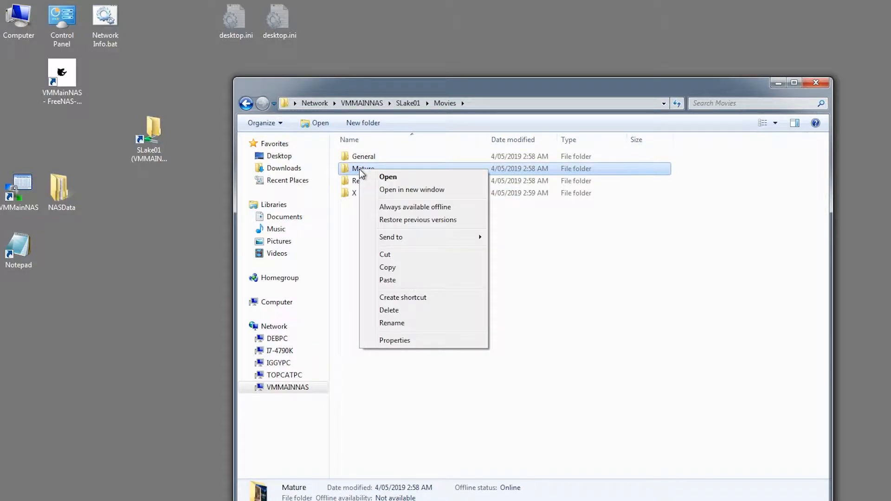
{"action": "left_click", "coordinate": [406, 342]}
{"action": "left_click", "coordinate": [415, 198]}
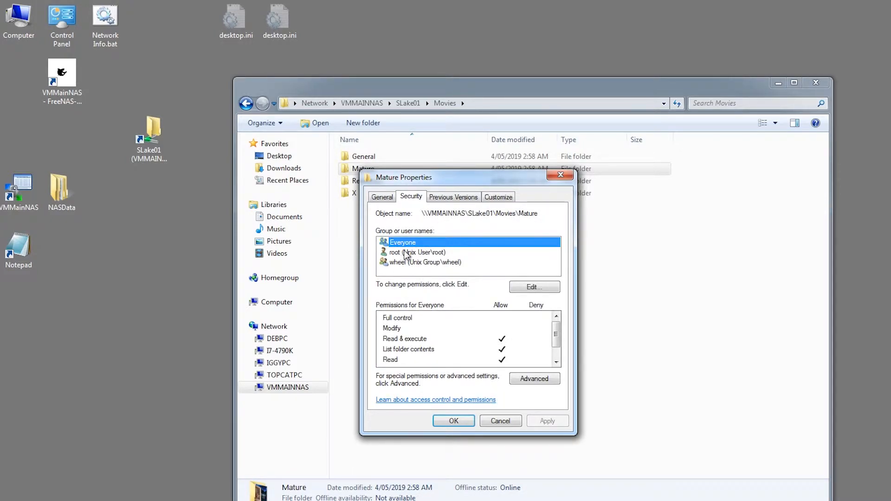
Step: Remove Everyone from Mature's permissions and review the root entry
{"action": "left_click", "coordinate": [524, 286]}
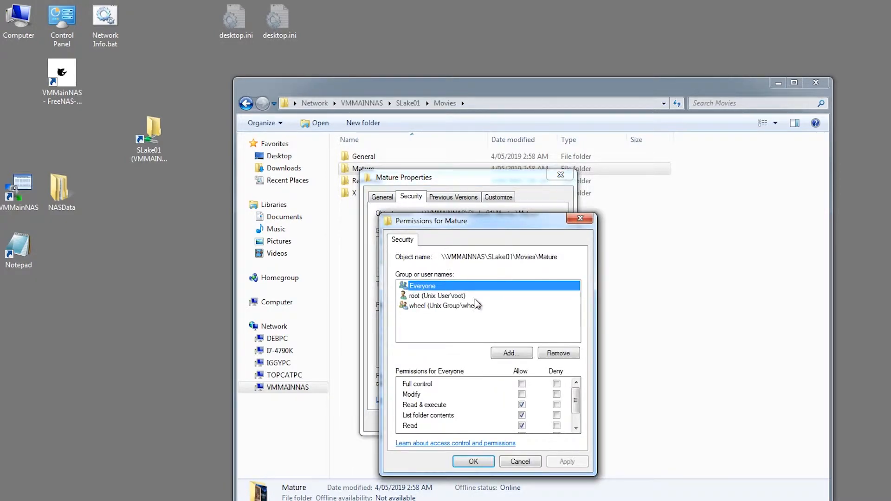
{"action": "left_click", "coordinate": [548, 356]}
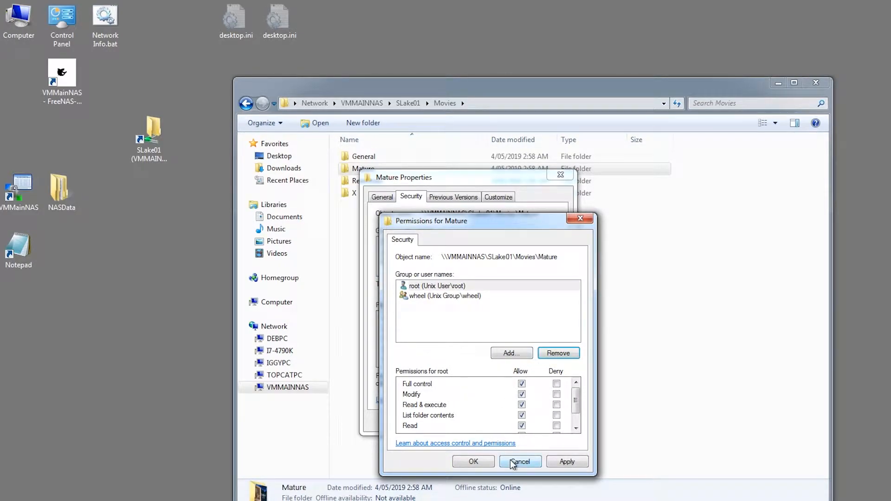
{"action": "left_click", "coordinate": [567, 461]}
{"action": "left_click", "coordinate": [474, 462]}
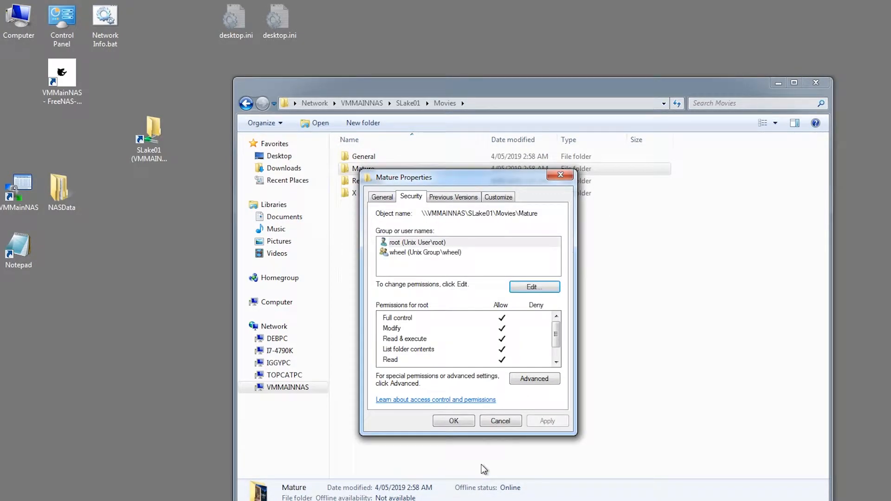
{"action": "left_click", "coordinate": [418, 243]}
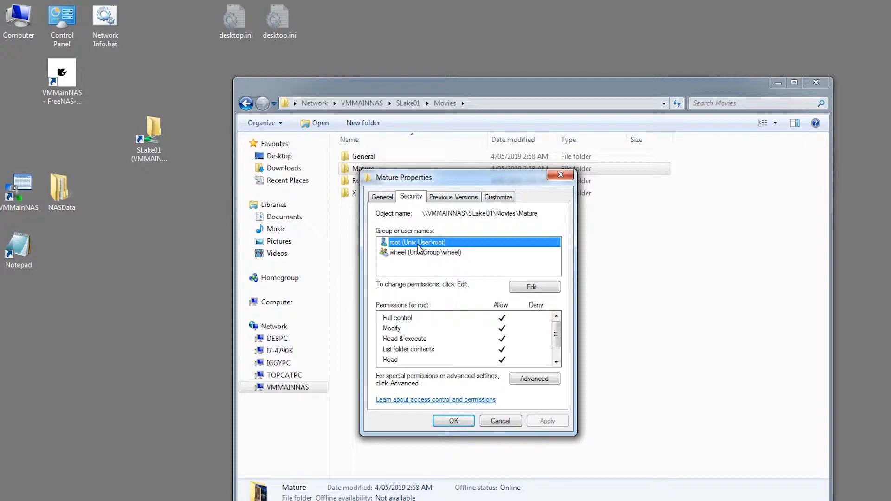
{"action": "left_click", "coordinate": [533, 288]}
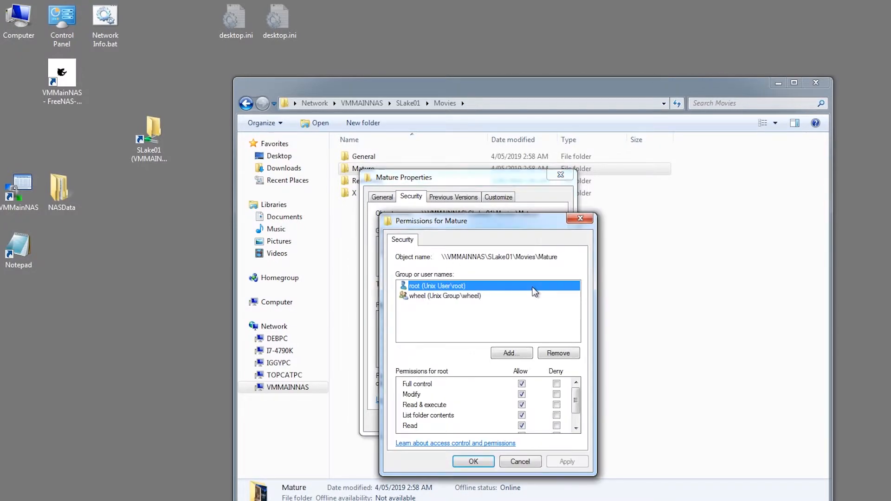
{"action": "left_click", "coordinate": [521, 461]}
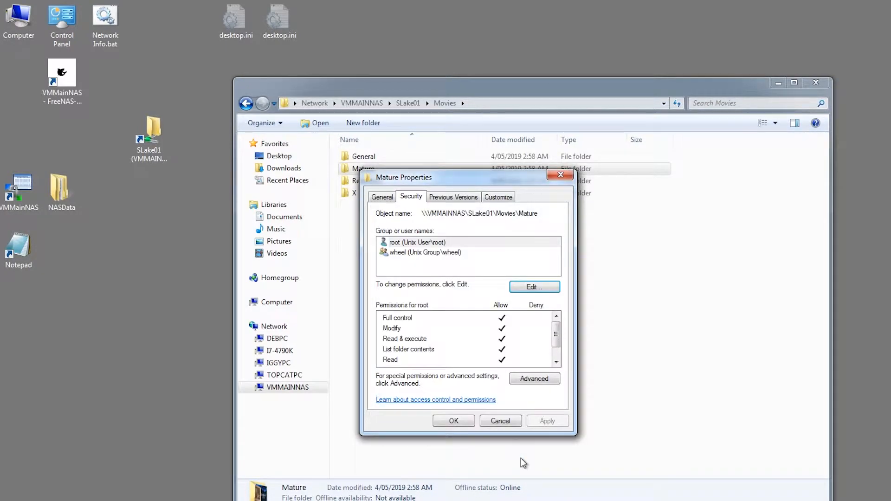
Step: Add the NAS user account to Mature with read-only access, apply it, and close Properties
{"action": "left_click_drag", "start_coordinate": [450, 173], "coordinate": [511, 143]}
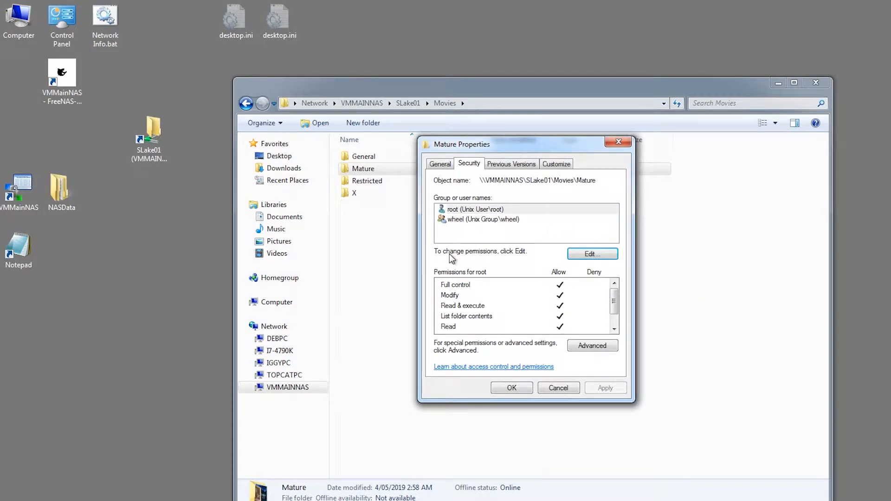
{"action": "left_click", "coordinate": [592, 253]}
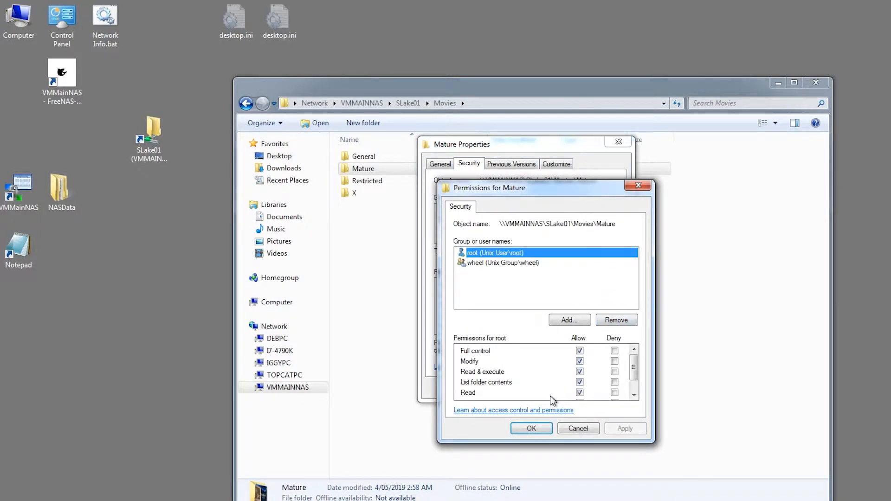
{"action": "left_click", "coordinate": [559, 321]}
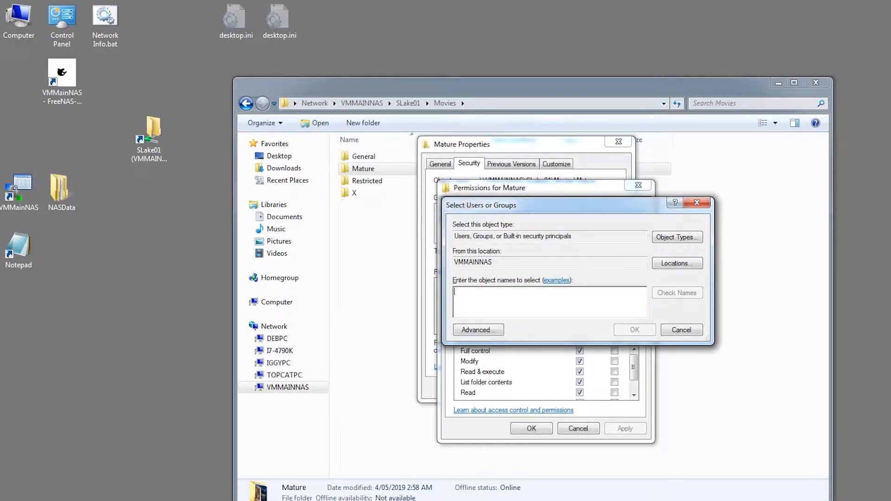
{"action": "type", "text": "Peter"}
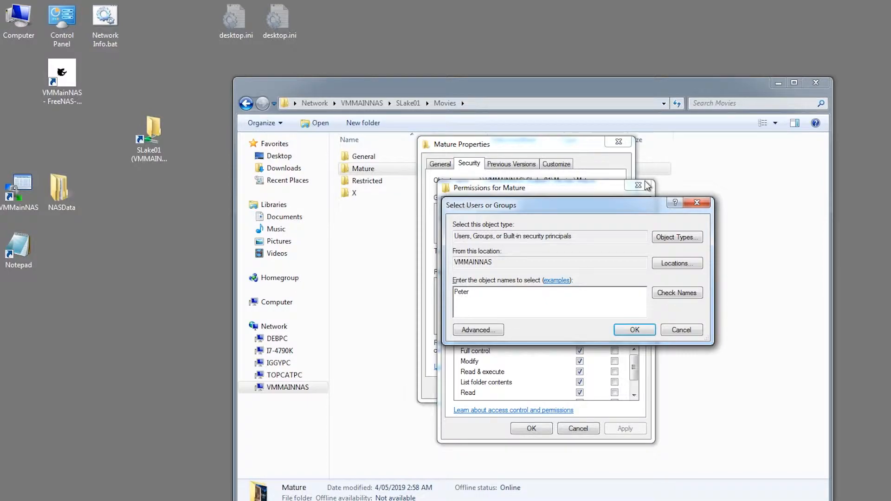
{"action": "left_click", "coordinate": [694, 294]}
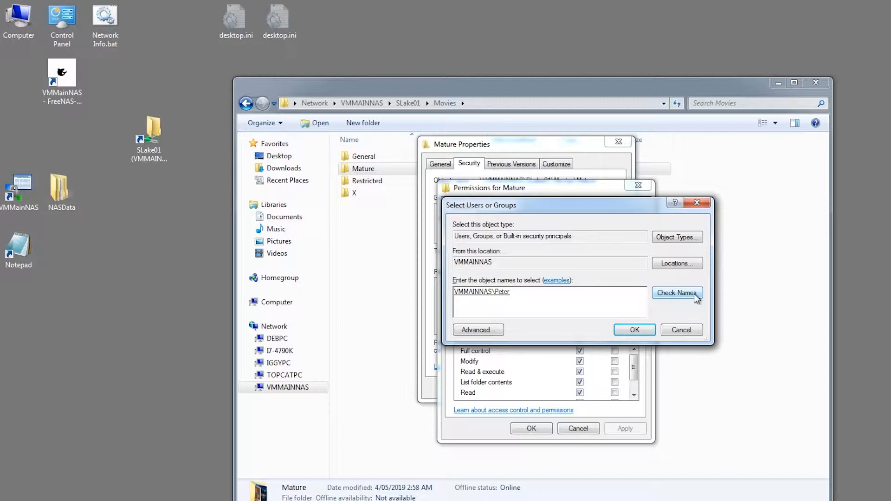
{"action": "left_click", "coordinate": [634, 330]}
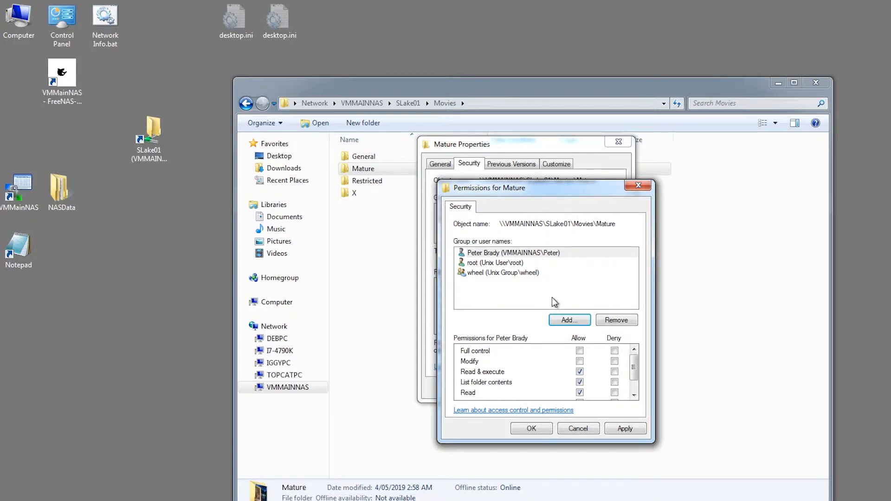
{"action": "left_click", "coordinate": [623, 430]}
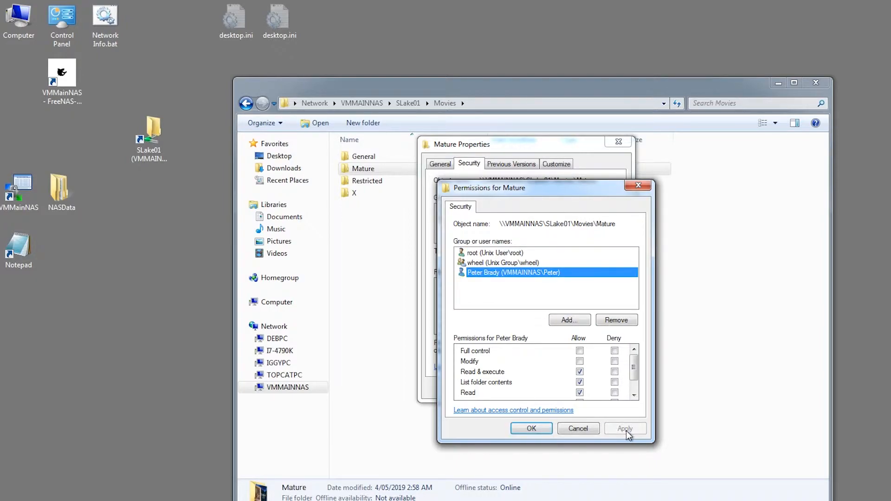
{"action": "left_click", "coordinate": [540, 429]}
{"action": "left_click", "coordinate": [557, 388]}
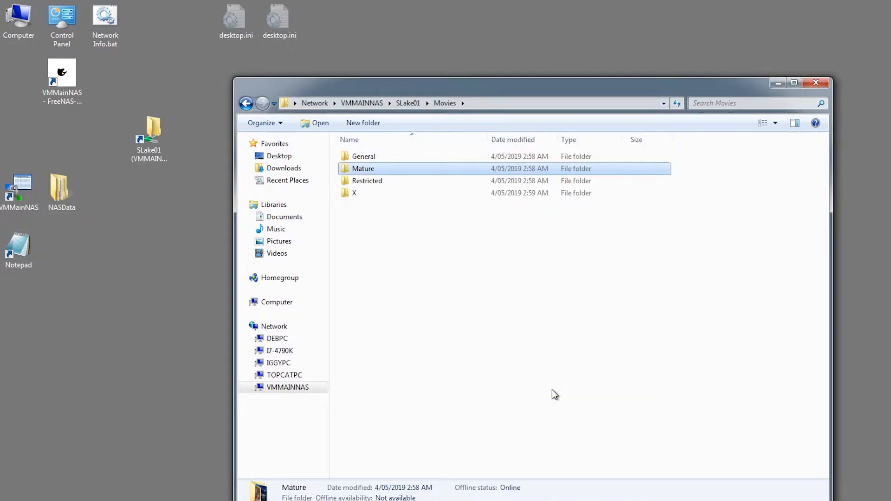
{"action": "left_click", "coordinate": [364, 182]}
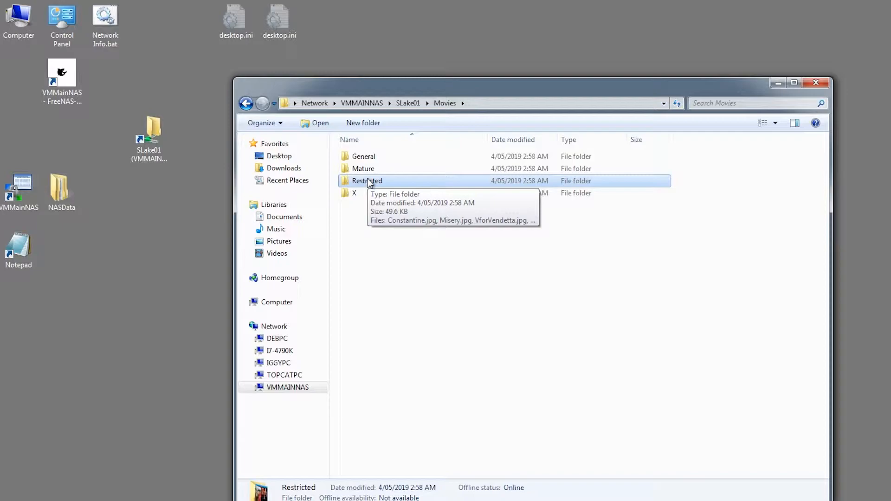
Step: Open the permissions editor on the Restricted folder's Security tab
{"action": "right_click", "coordinate": [370, 182]}
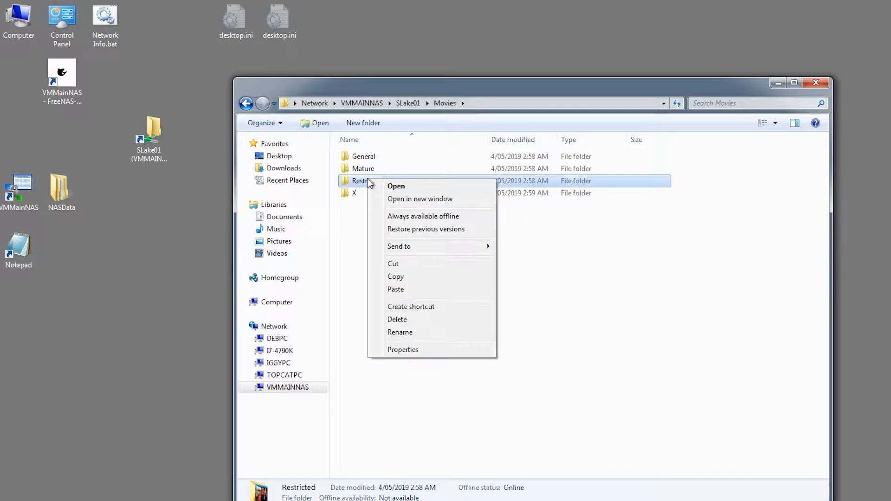
{"action": "left_click", "coordinate": [587, 229]}
{"action": "left_click", "coordinate": [371, 182]}
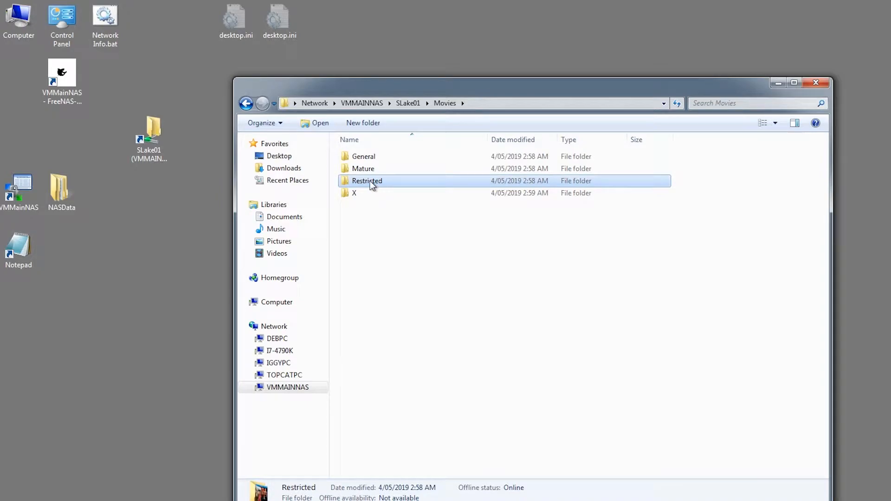
{"action": "right_click", "coordinate": [370, 182]}
{"action": "left_click", "coordinate": [430, 357]}
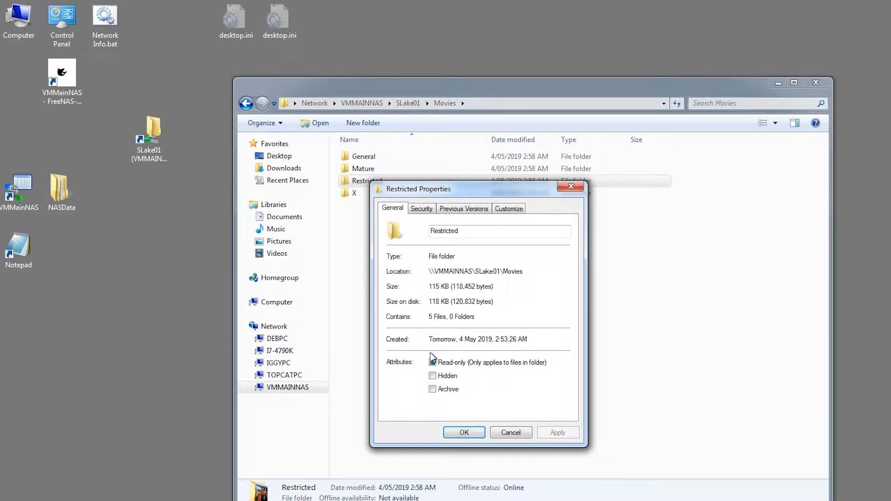
{"action": "left_click", "coordinate": [411, 210]}
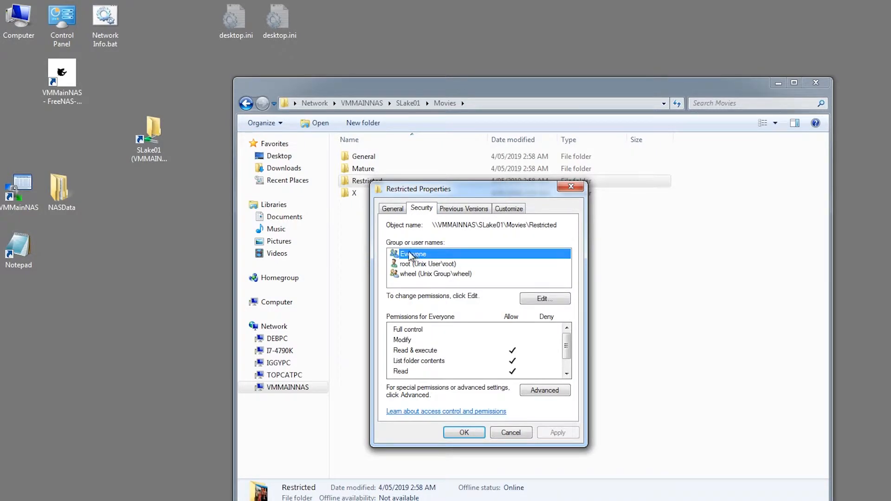
{"action": "left_click", "coordinate": [532, 301]}
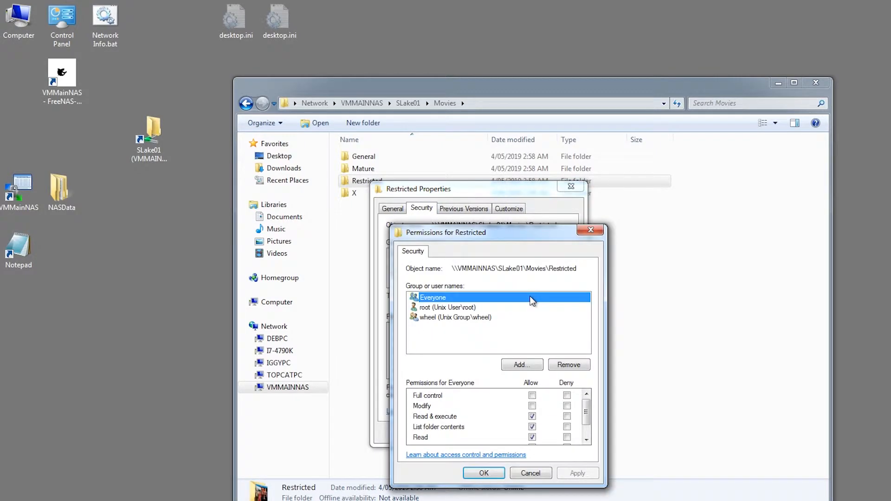
Step: Remove Everyone, add the NAS user account with read access, apply, and close Properties
{"action": "left_click", "coordinate": [568, 367]}
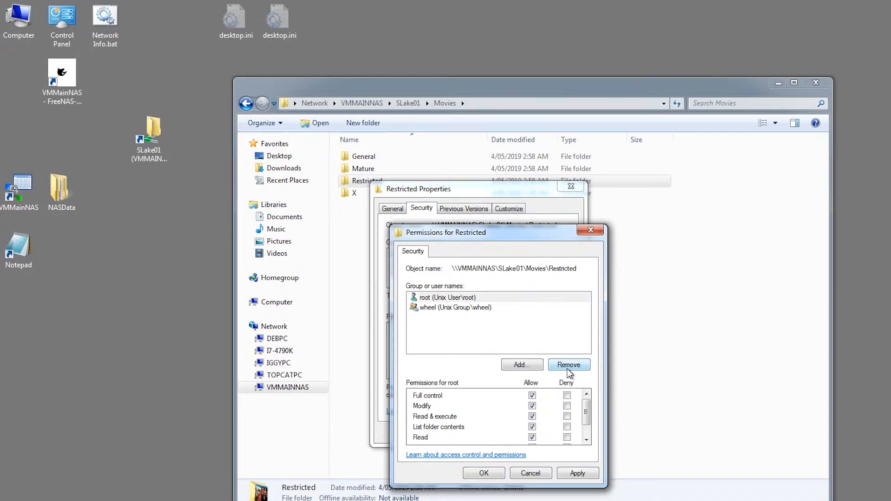
{"action": "left_click", "coordinate": [526, 365]}
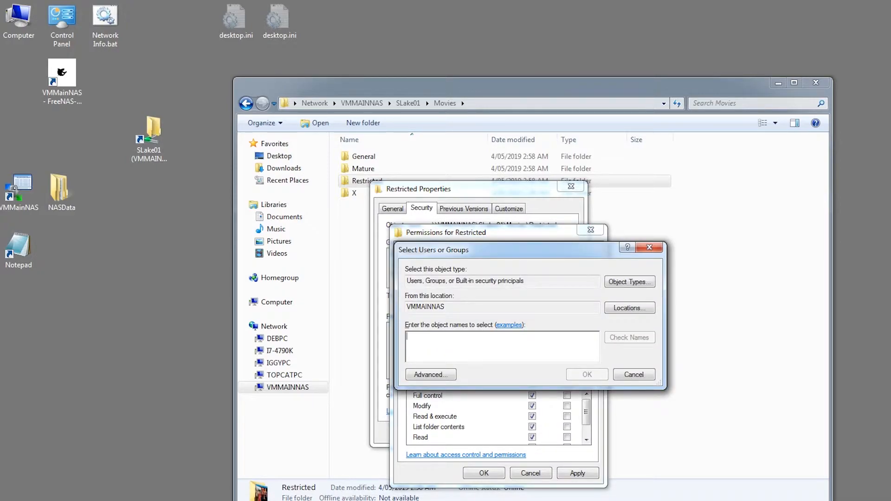
{"action": "type", "text": "peter"}
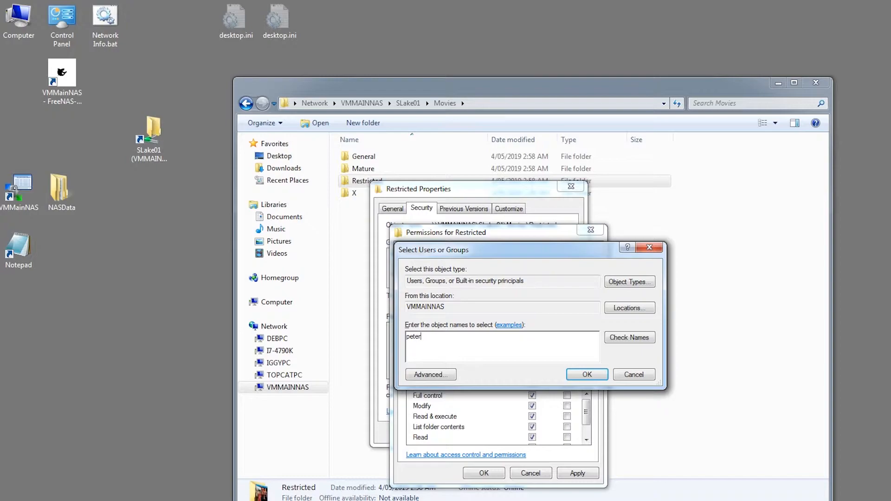
{"action": "left_click", "coordinate": [628, 338]}
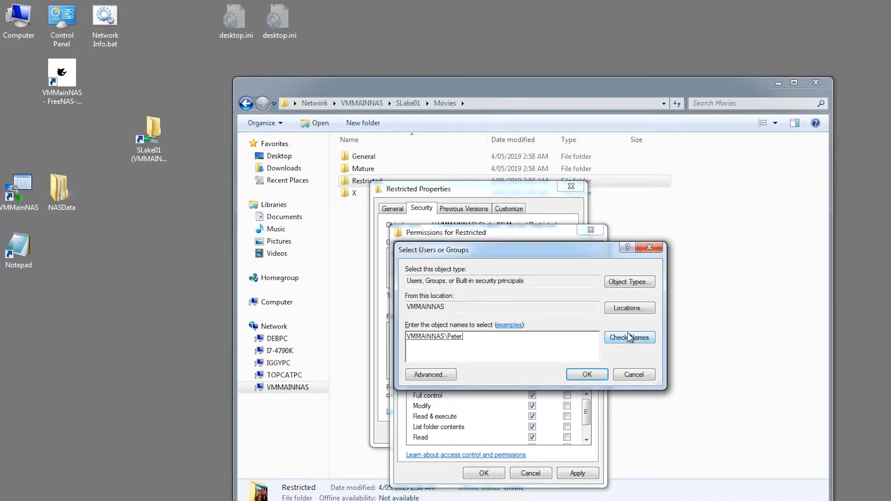
{"action": "left_click", "coordinate": [586, 376]}
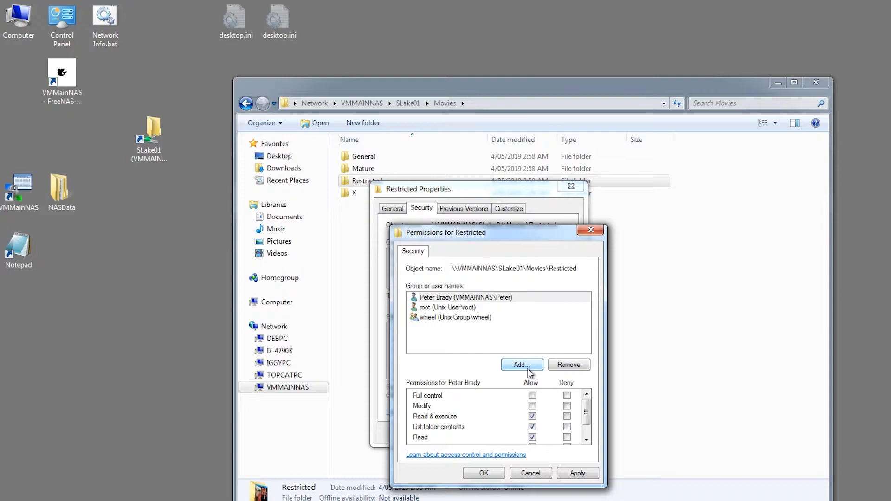
{"action": "left_click", "coordinate": [576, 473]}
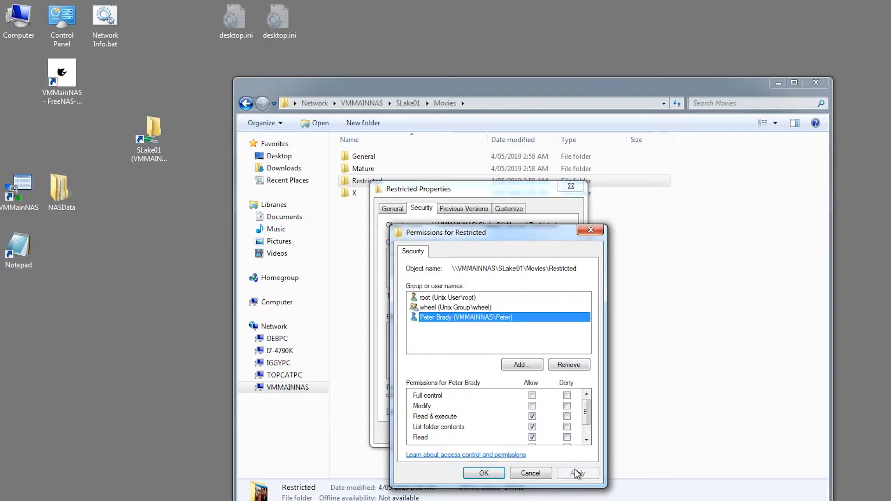
{"action": "left_click", "coordinate": [483, 472]}
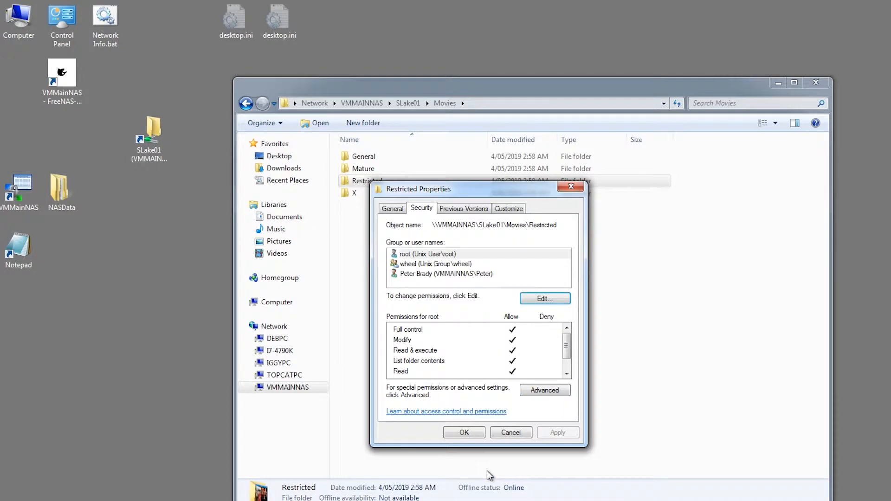
{"action": "left_click", "coordinate": [469, 435]}
{"action": "right_click", "coordinate": [355, 191]}
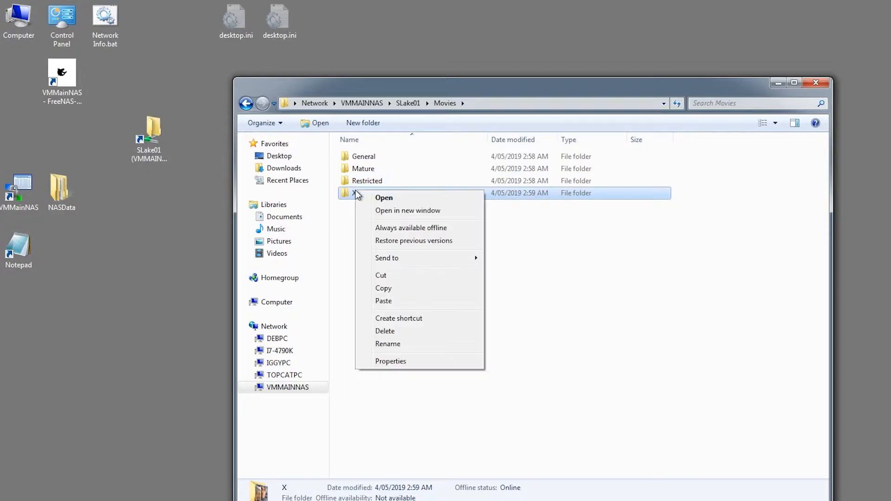
Step: Remove Everyone from folder X's security permissions, keeping root and wheel, then close the Movies window
{"action": "left_click", "coordinate": [397, 360]}
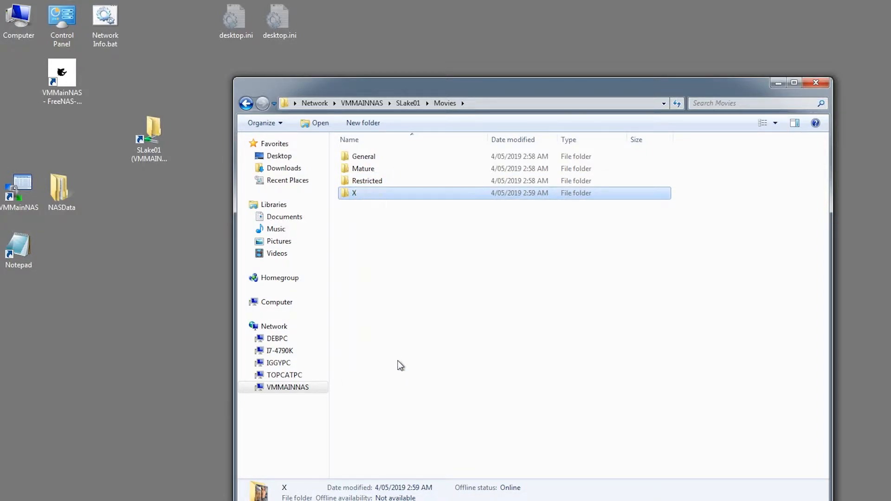
{"action": "left_click", "coordinate": [407, 218]}
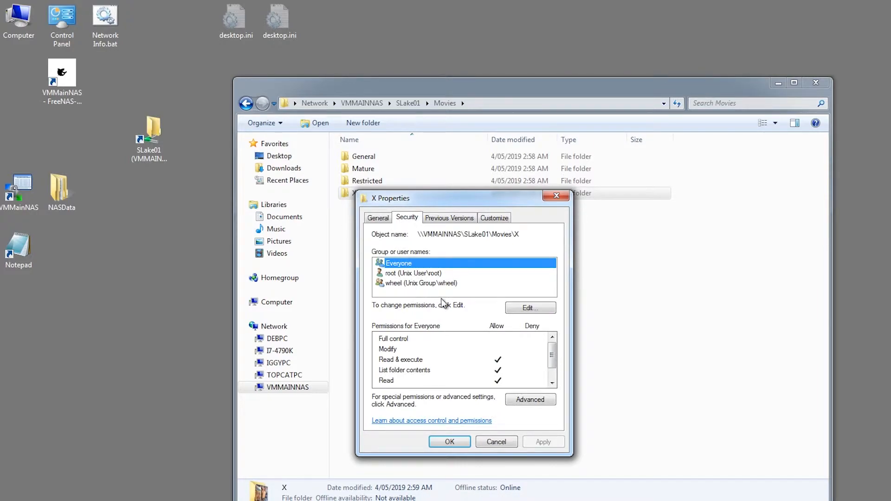
{"action": "left_click", "coordinate": [526, 309]}
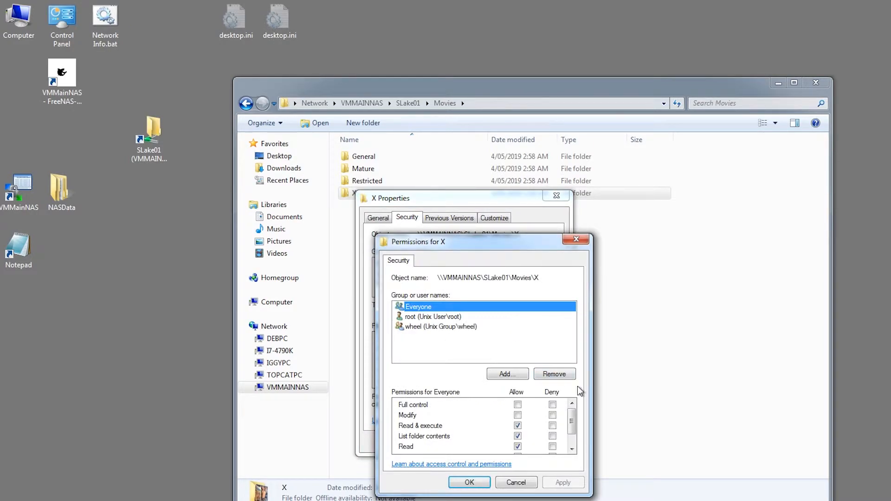
{"action": "left_click", "coordinate": [555, 378]}
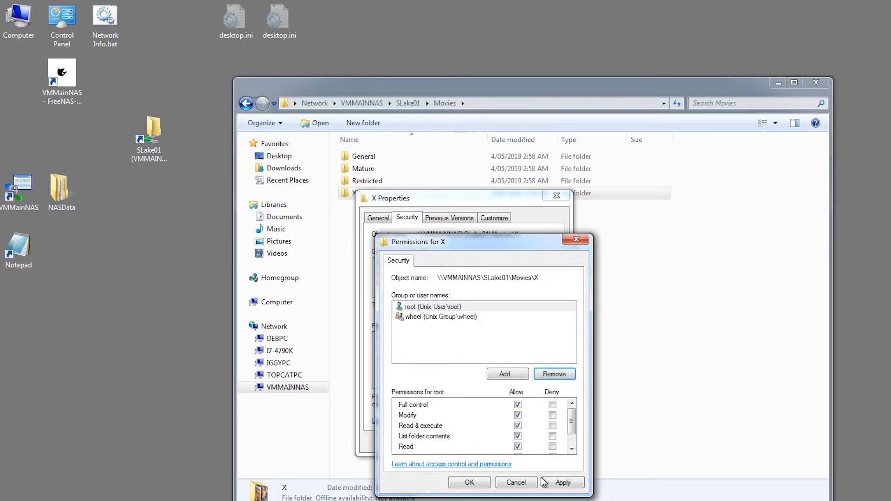
{"action": "left_click", "coordinate": [559, 483]}
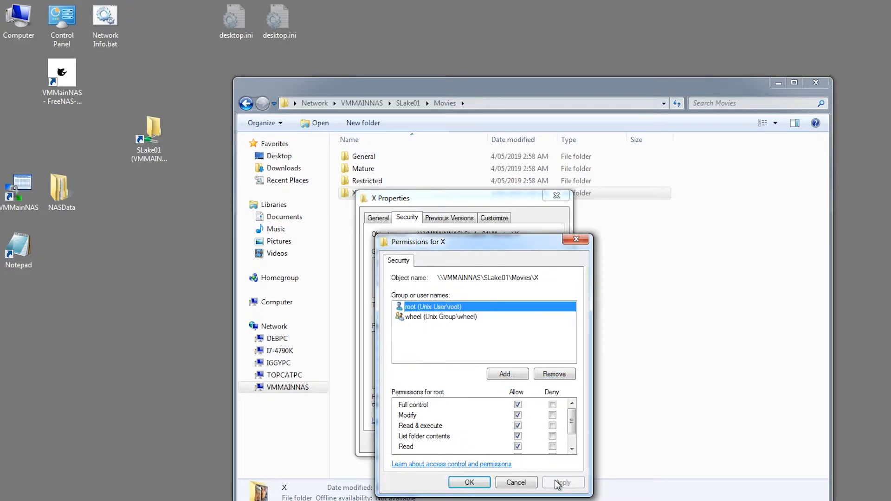
{"action": "left_click", "coordinate": [469, 483]}
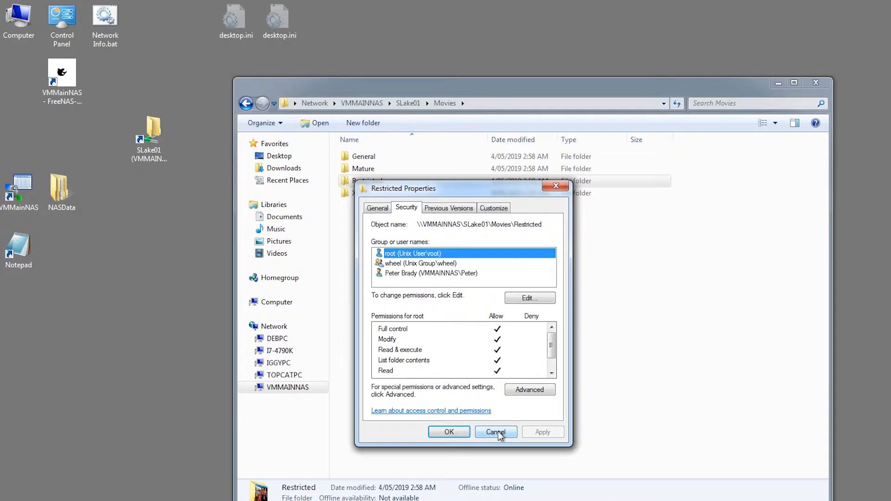
{"action": "left_click", "coordinate": [491, 431]}
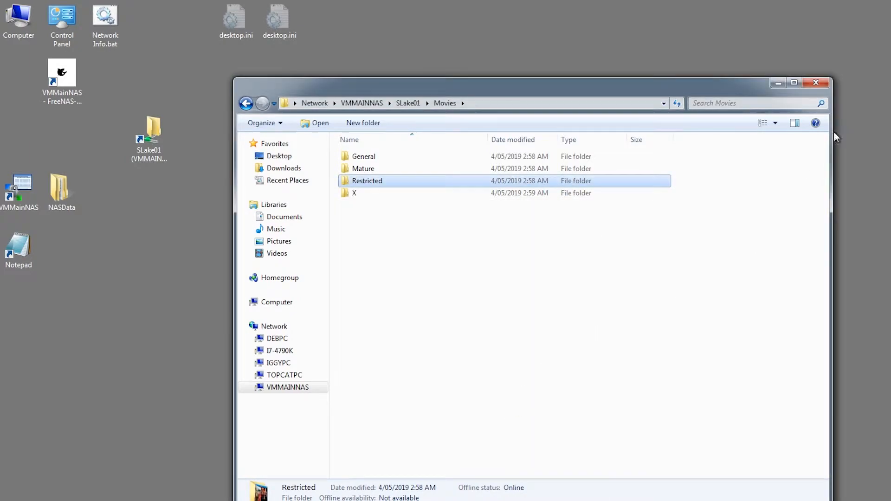
{"action": "left_click", "coordinate": [815, 83]}
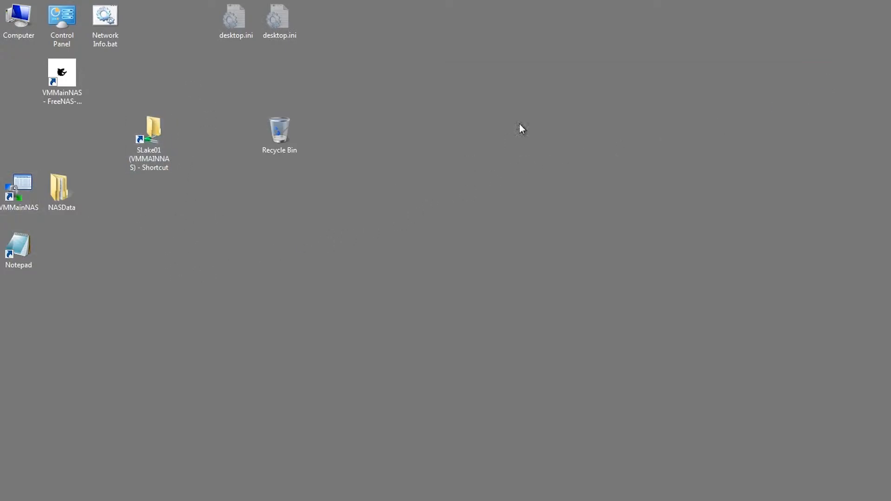
Step: Browse to SLake01 > Movies > General and create a New folder there
{"action": "double_click", "coordinate": [148, 142]}
{"action": "double_click", "coordinate": [360, 158]}
{"action": "double_click", "coordinate": [360, 158]}
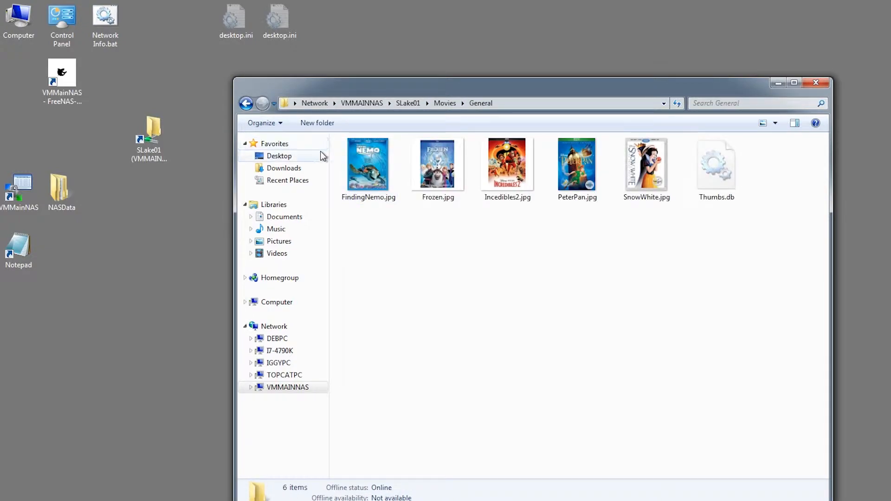
{"action": "right_click", "coordinate": [436, 266]}
{"action": "mouse_move", "coordinate": [492, 392]}
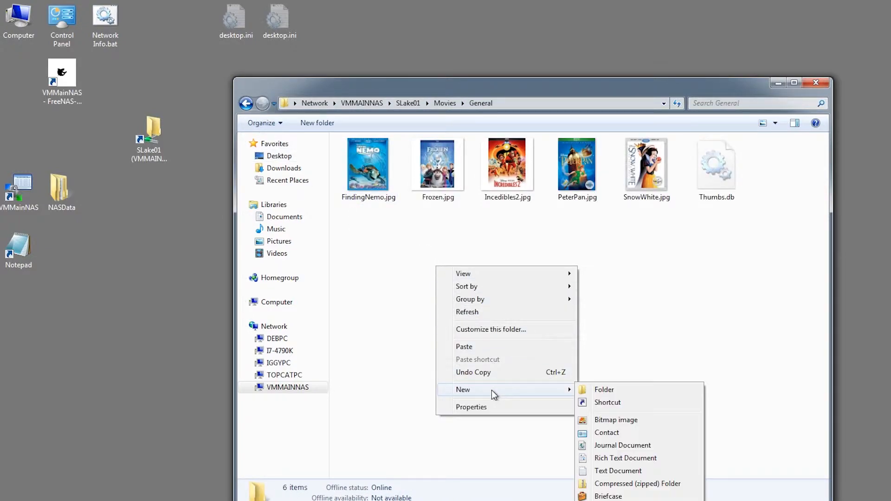
{"action": "left_click", "coordinate": [630, 392]}
{"action": "left_click", "coordinate": [563, 388]}
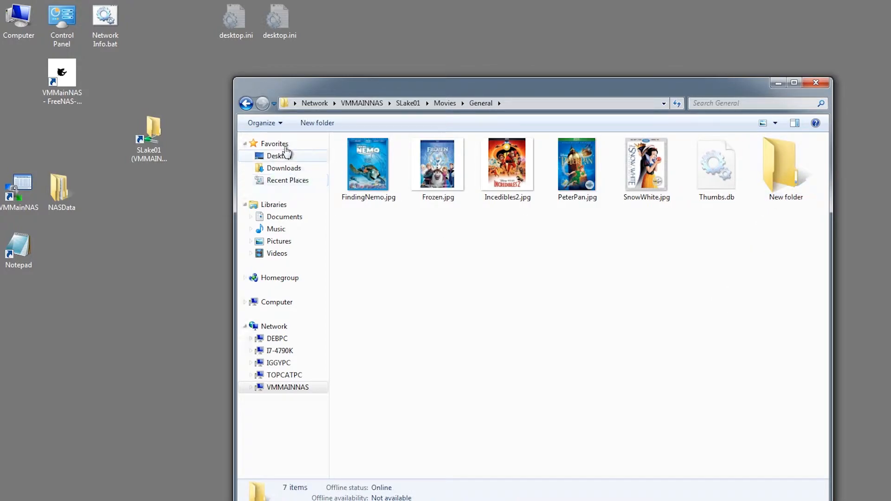
Step: Create a New folder inside the Mature movie folder
{"action": "left_click", "coordinate": [246, 103]}
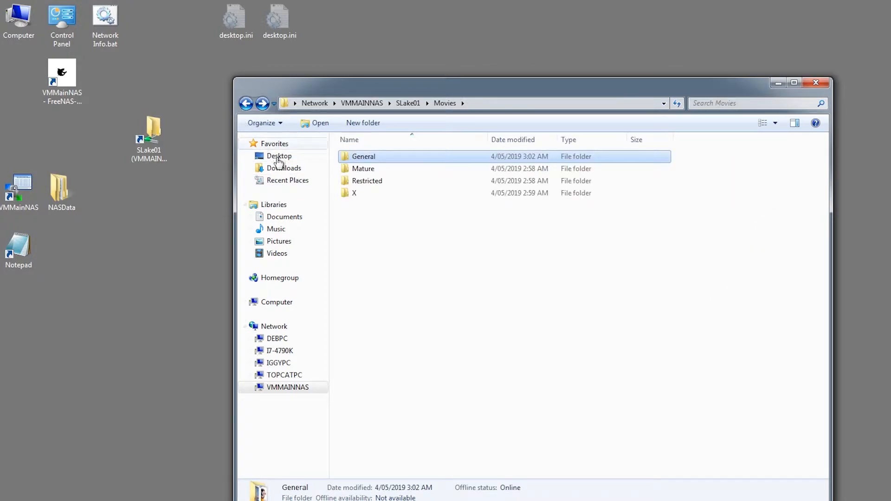
{"action": "double_click", "coordinate": [352, 172]}
{"action": "right_click", "coordinate": [380, 275]}
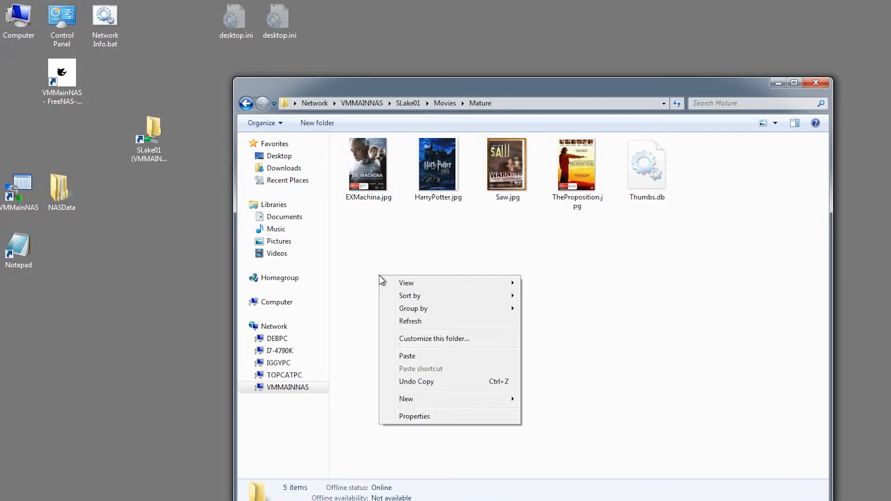
{"action": "mouse_move", "coordinate": [419, 399]}
{"action": "left_click", "coordinate": [551, 398]}
{"action": "left_click", "coordinate": [705, 302]}
Step: Create a New folder inside the Restricted folder, viewed as large icons
{"action": "left_click", "coordinate": [246, 103]}
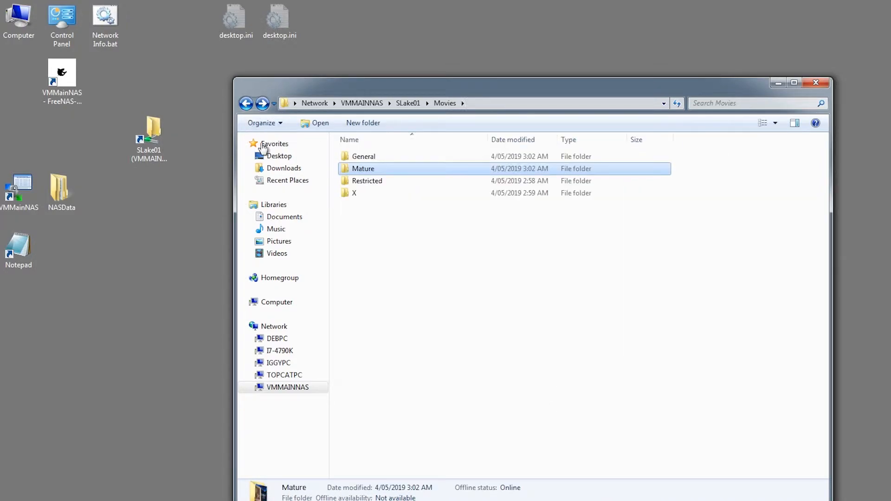
{"action": "double_click", "coordinate": [346, 183]}
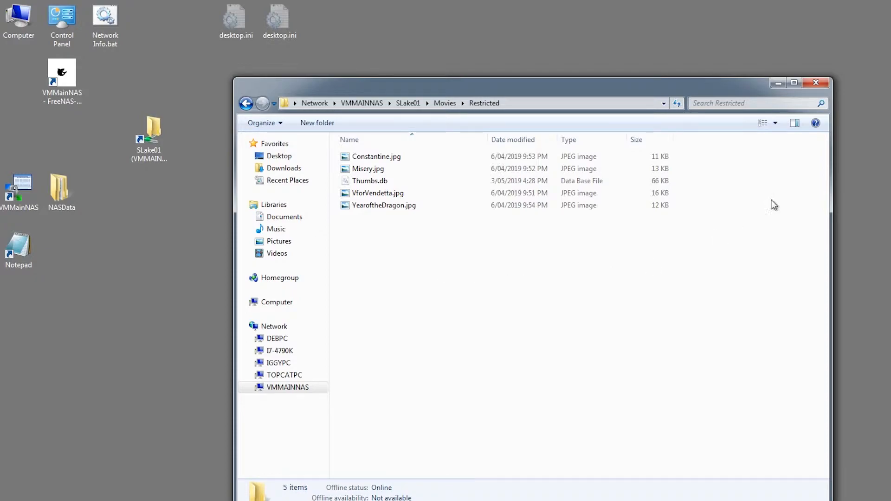
{"action": "left_click", "coordinate": [761, 123]}
{"action": "left_click", "coordinate": [761, 123]}
{"action": "left_click", "coordinate": [761, 124]}
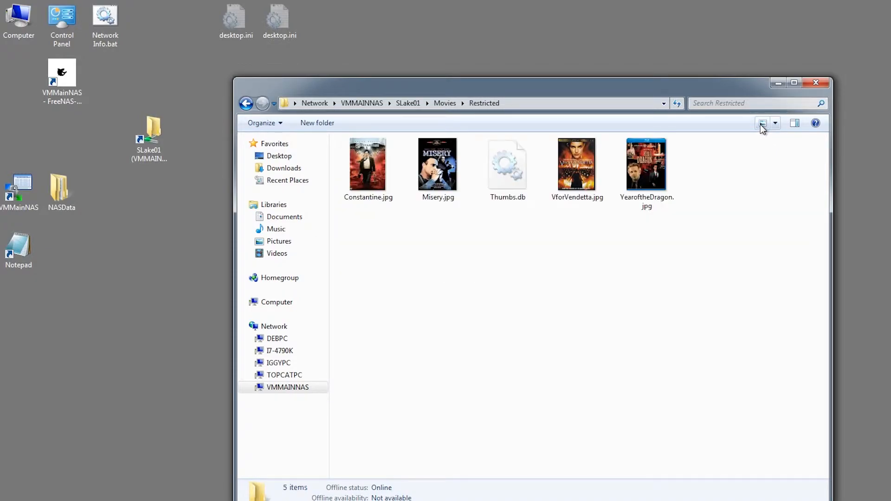
{"action": "right_click", "coordinate": [479, 275]}
{"action": "mouse_move", "coordinate": [510, 399]}
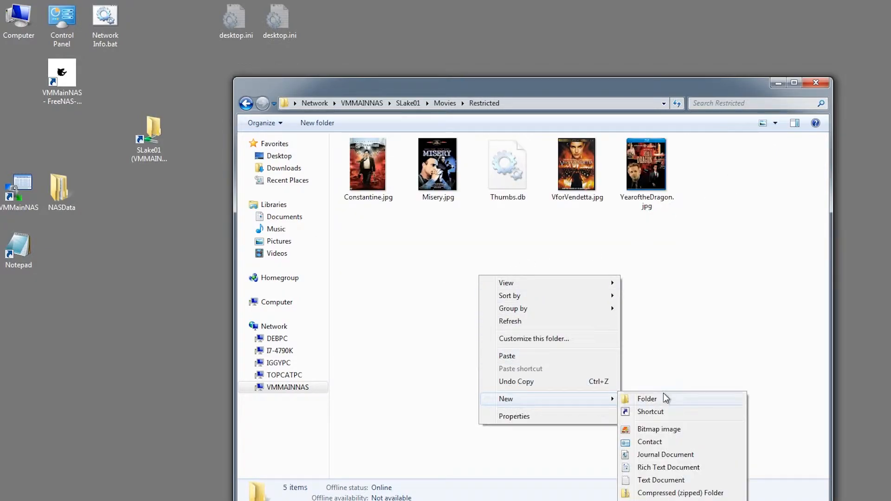
{"action": "left_click", "coordinate": [663, 393]}
{"action": "left_click", "coordinate": [570, 386]}
Step: Create a New folder inside the X folder
{"action": "left_click", "coordinate": [246, 103]}
{"action": "double_click", "coordinate": [346, 194]}
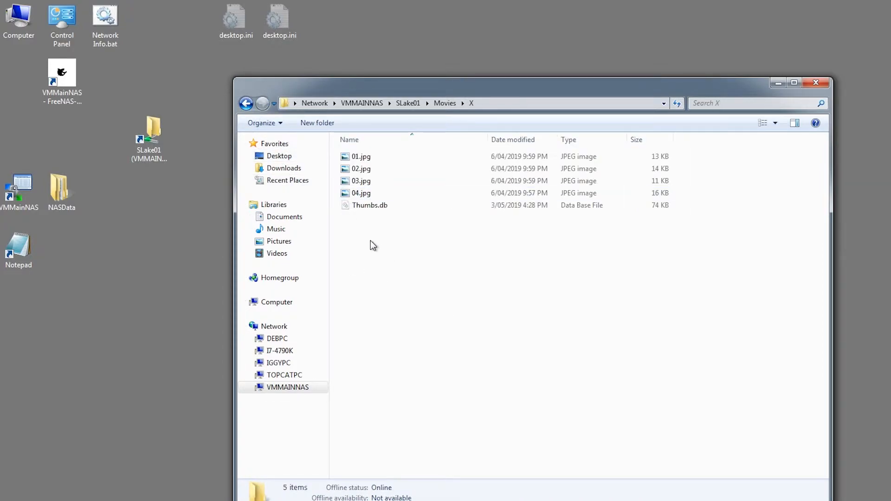
{"action": "right_click", "coordinate": [392, 269]}
{"action": "mouse_move", "coordinate": [458, 394]}
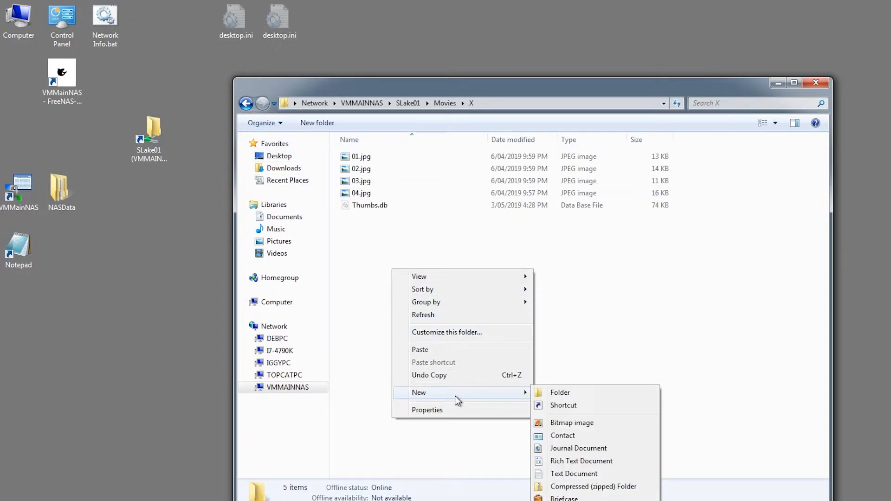
{"action": "left_click", "coordinate": [637, 393]}
{"action": "left_click", "coordinate": [594, 357]}
Step: Delete X's New folder and close the Explorer window
{"action": "left_click", "coordinate": [362, 219]}
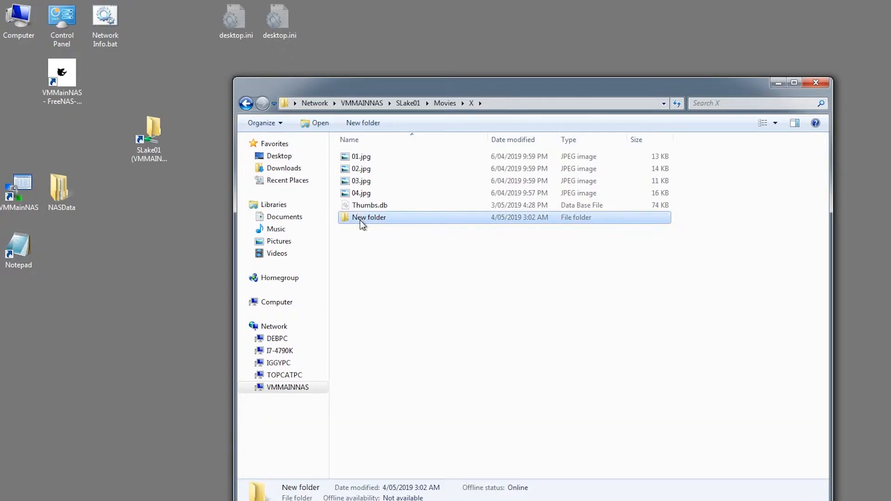
{"action": "right_click", "coordinate": [360, 219]}
{"action": "left_click", "coordinate": [410, 364]}
{"action": "left_click", "coordinate": [502, 315]}
{"action": "left_click", "coordinate": [816, 84]}
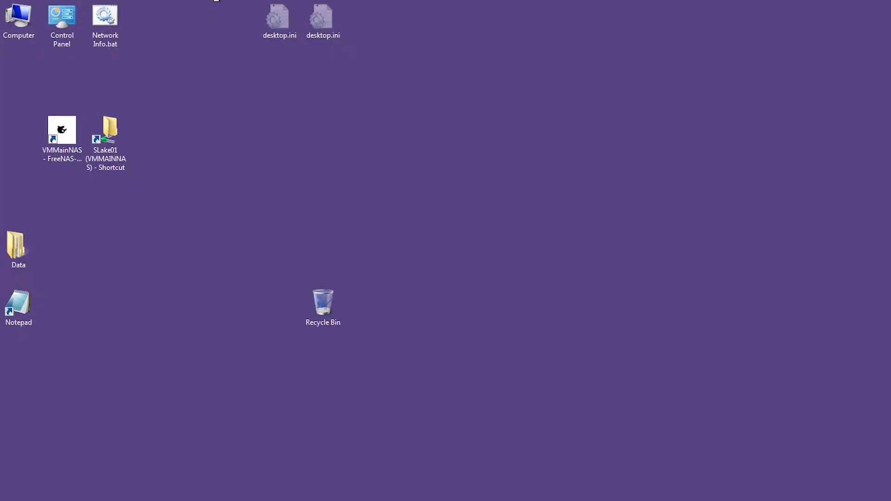
{"action": "left_click", "coordinate": [107, 133]}
{"action": "left_click_drag", "start_coordinate": [107, 129], "coordinate": [124, 127]}
{"action": "double_click", "coordinate": [102, 132]}
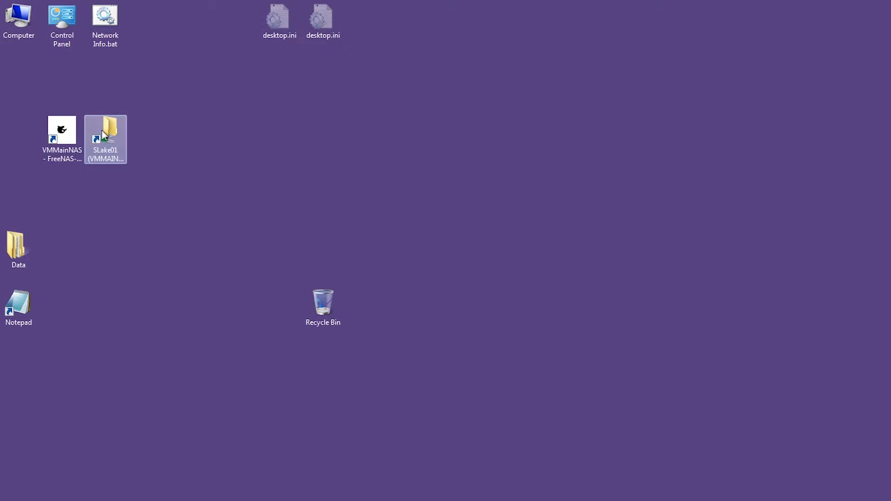
{"action": "double_click", "coordinate": [287, 151]}
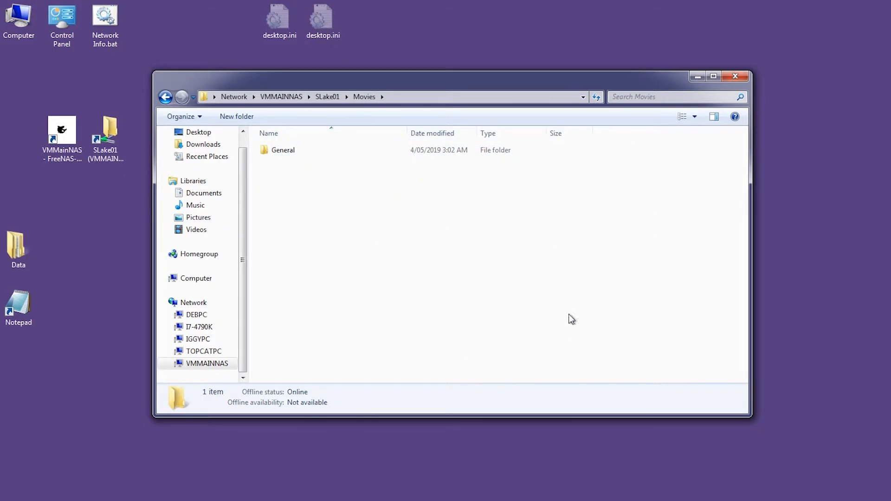
{"action": "double_click", "coordinate": [281, 151]}
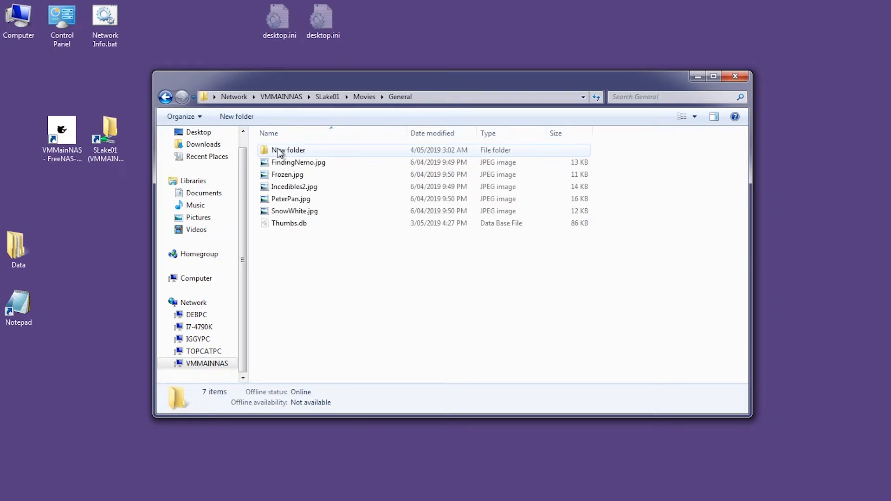
{"action": "left_click", "coordinate": [683, 117]}
{"action": "left_click", "coordinate": [682, 117]}
{"action": "left_click", "coordinate": [683, 117]}
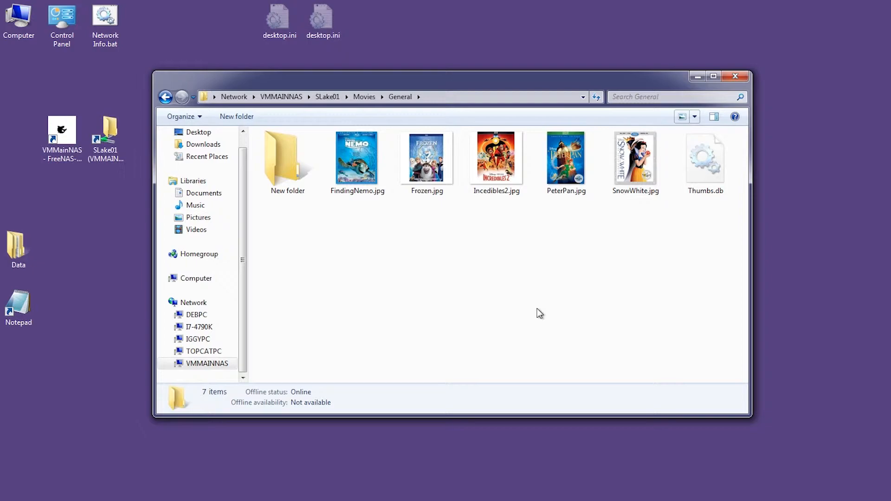
{"action": "left_click", "coordinate": [274, 157]}
{"action": "right_click", "coordinate": [273, 155]}
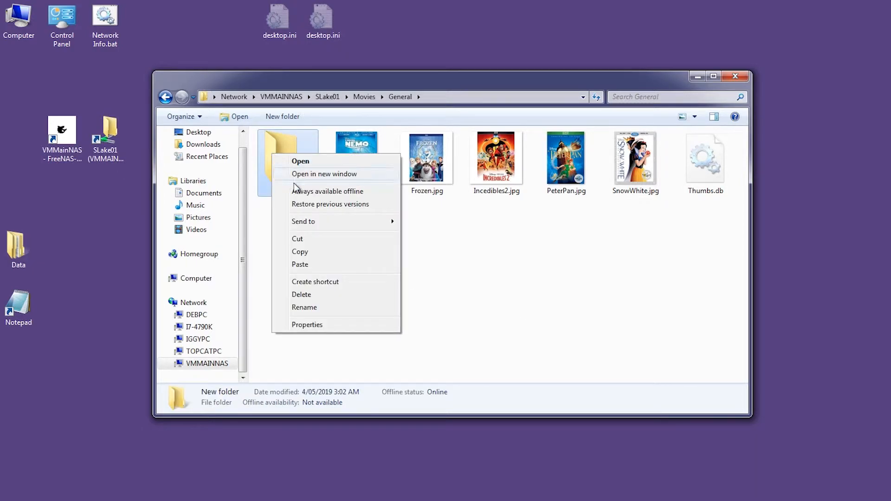
{"action": "left_click", "coordinate": [300, 296]}
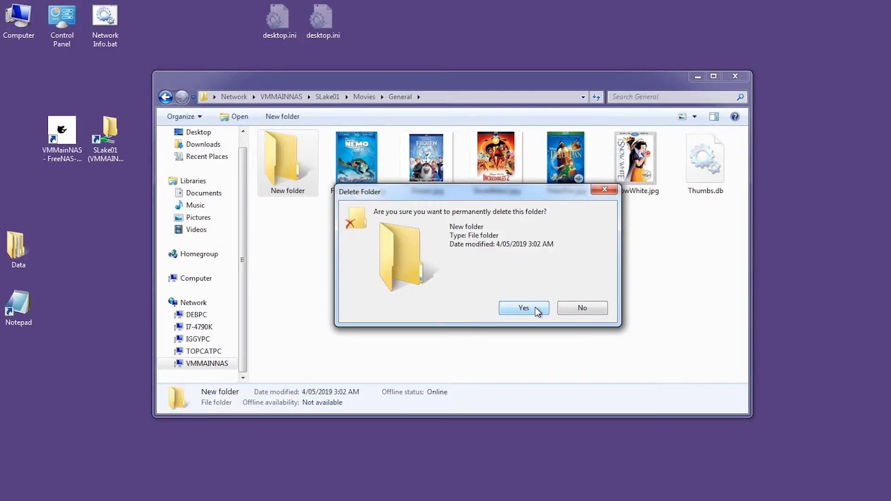
{"action": "left_click", "coordinate": [524, 308]}
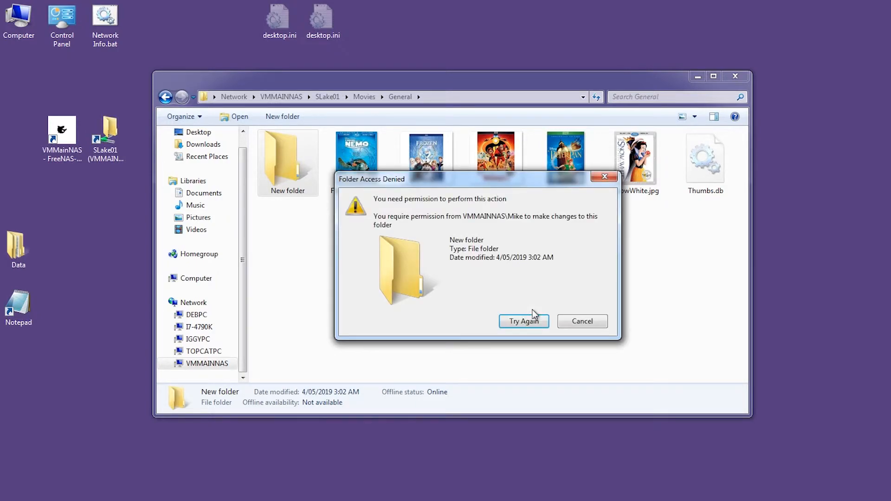
{"action": "left_click", "coordinate": [582, 321]}
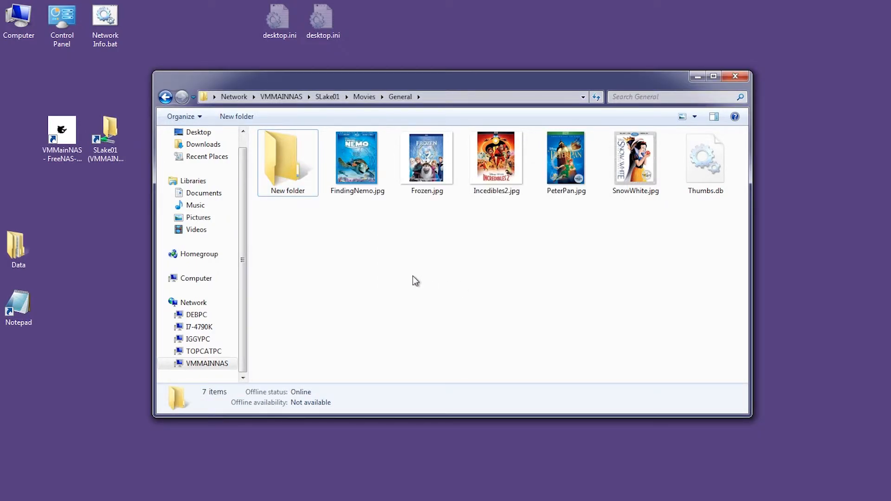
{"action": "right_click", "coordinate": [389, 234]}
{"action": "mouse_move", "coordinate": [466, 341]}
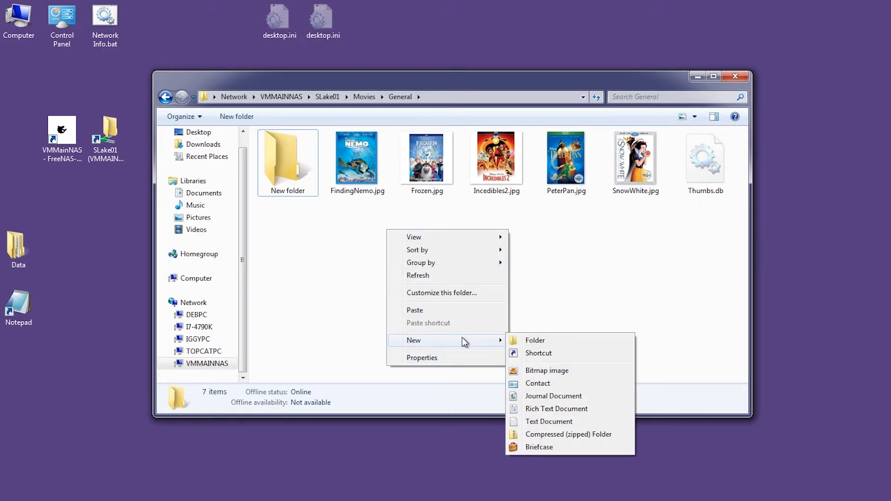
{"action": "left_click", "coordinate": [534, 341]}
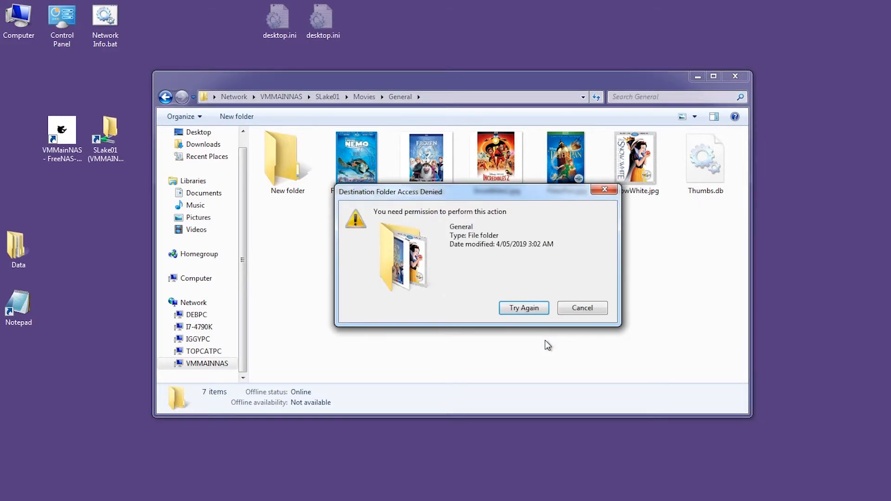
{"action": "left_click", "coordinate": [560, 310]}
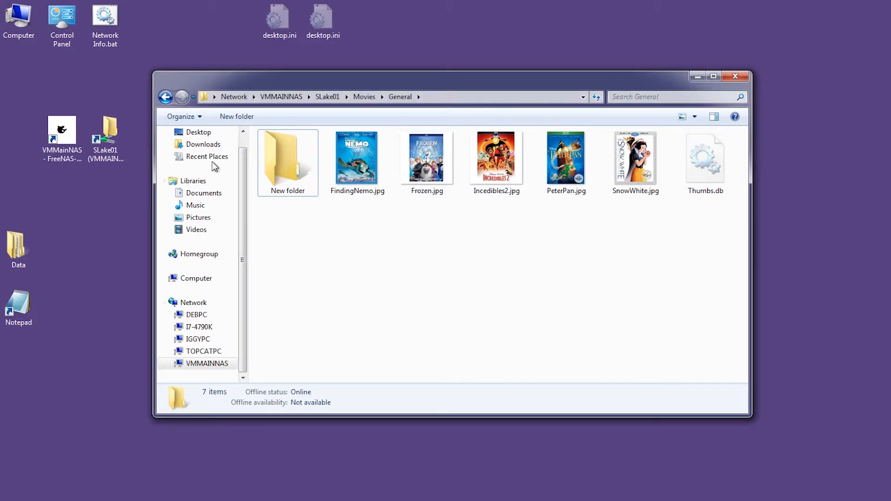
{"action": "left_click", "coordinate": [165, 97]}
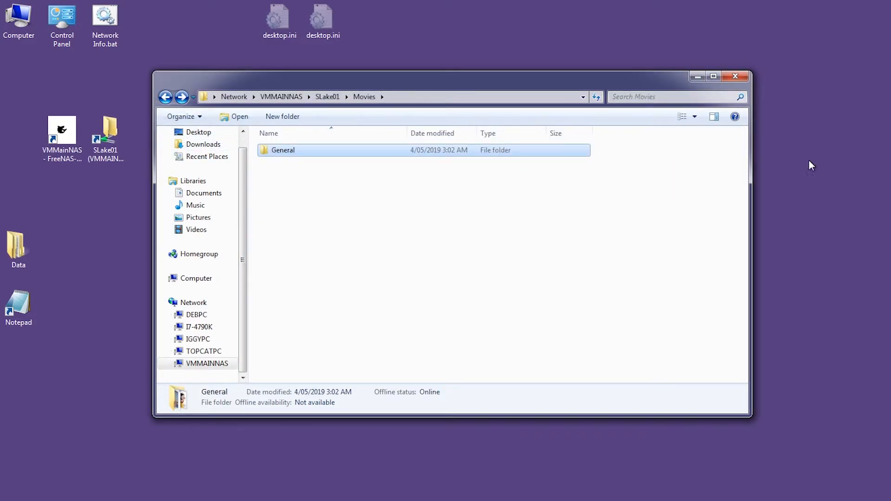
{"action": "left_click", "coordinate": [735, 75]}
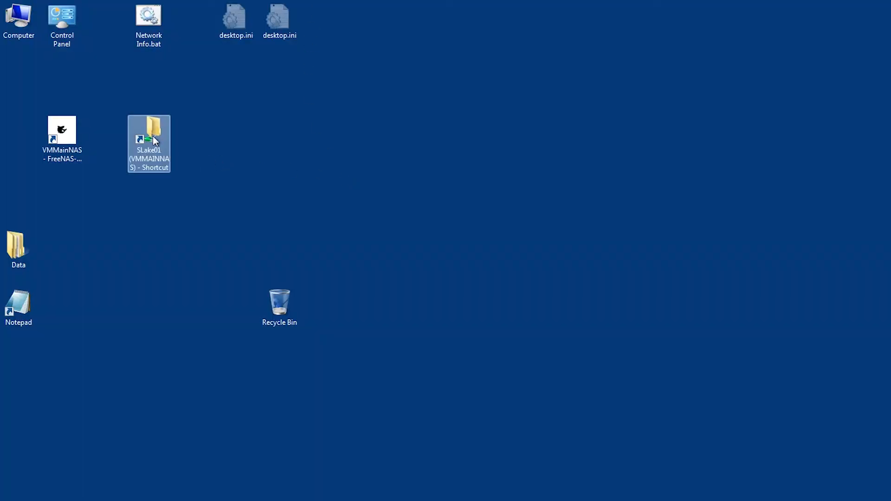
Step: Try deleting the New folder in SLake01 > Movies > Mature and confirm access is denied
{"action": "double_click", "coordinate": [154, 140]}
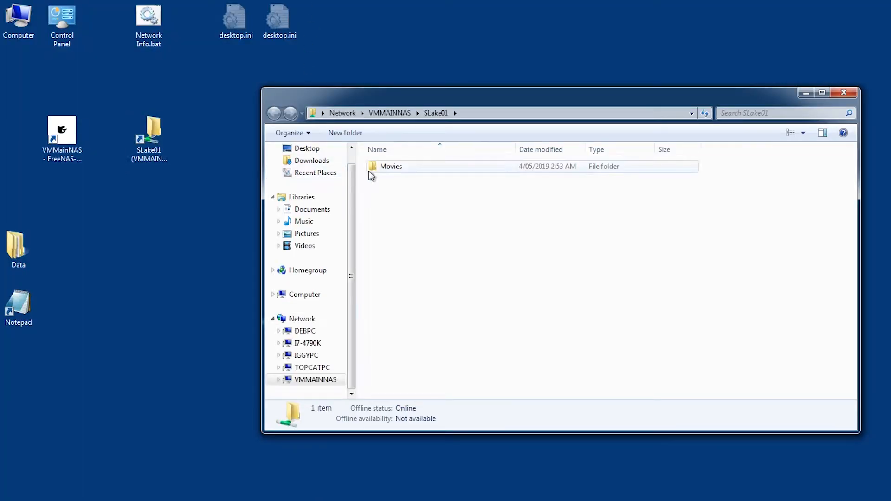
{"action": "double_click", "coordinate": [369, 171]}
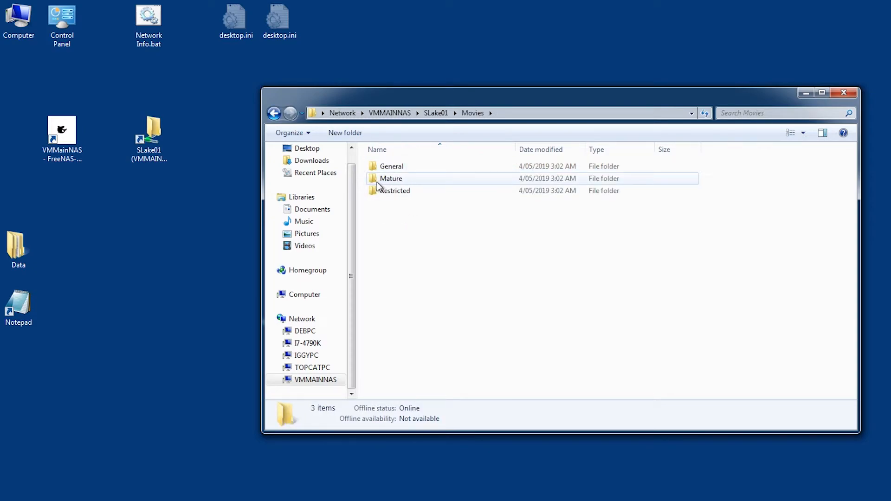
{"action": "double_click", "coordinate": [405, 181]}
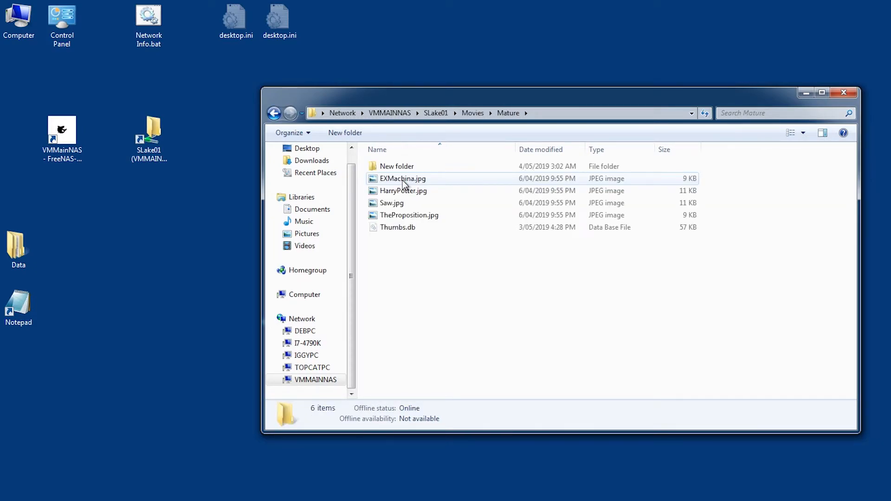
{"action": "left_click", "coordinate": [789, 135]}
{"action": "left_click", "coordinate": [789, 135]}
{"action": "left_click", "coordinate": [789, 135]}
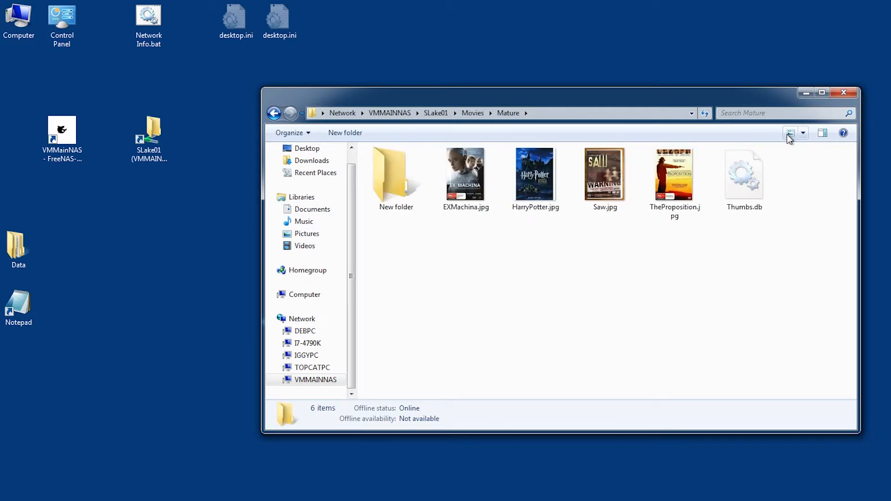
{"action": "left_click", "coordinate": [391, 175]}
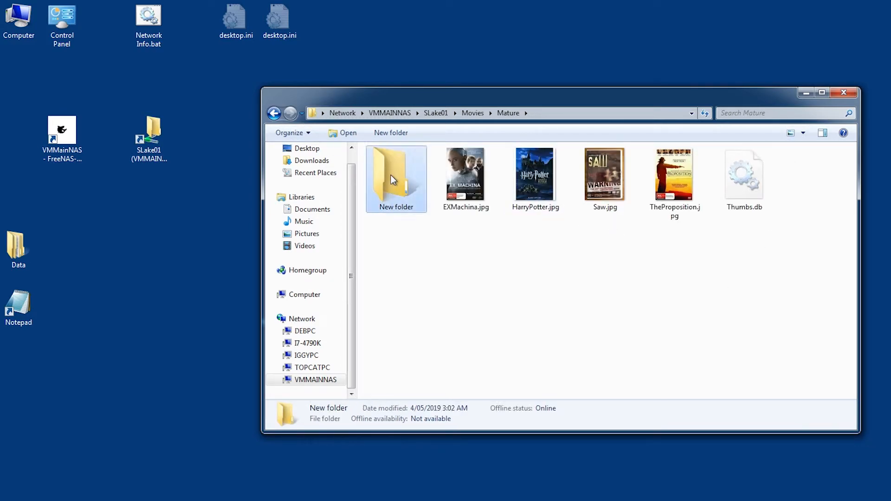
{"action": "right_click", "coordinate": [390, 175]}
{"action": "left_click", "coordinate": [433, 315]}
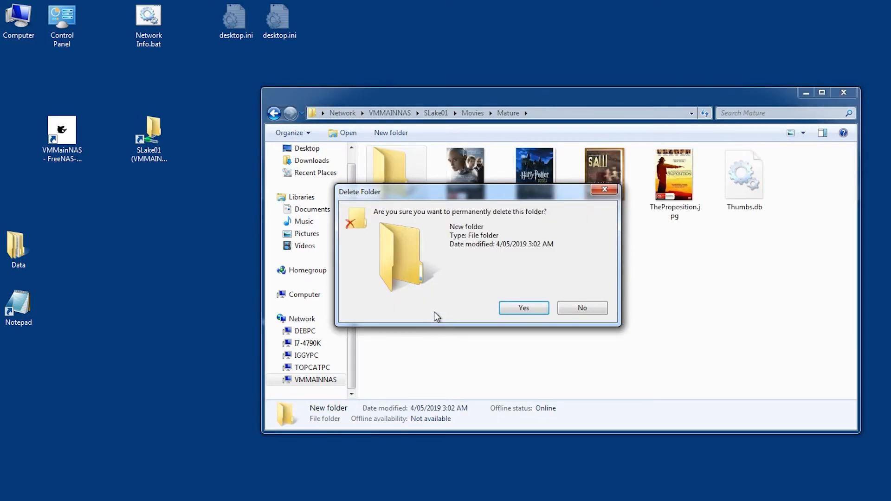
{"action": "left_click", "coordinate": [535, 314]}
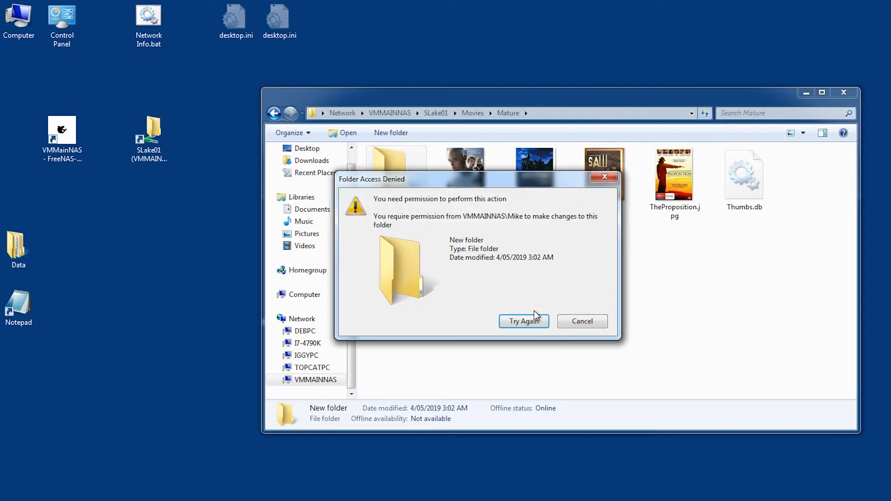
{"action": "left_click", "coordinate": [558, 321]}
{"action": "left_click", "coordinate": [576, 323]}
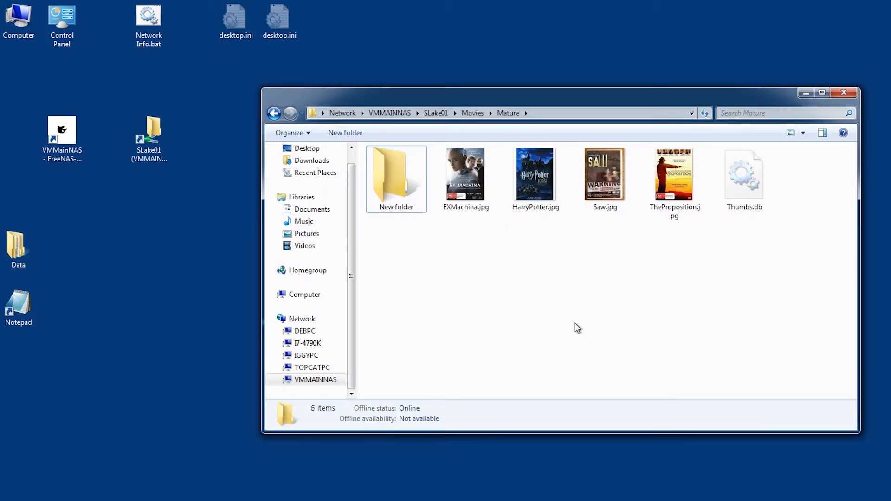
Step: Try creating a new folder in Restricted and confirm access is denied
{"action": "left_click", "coordinate": [274, 113]}
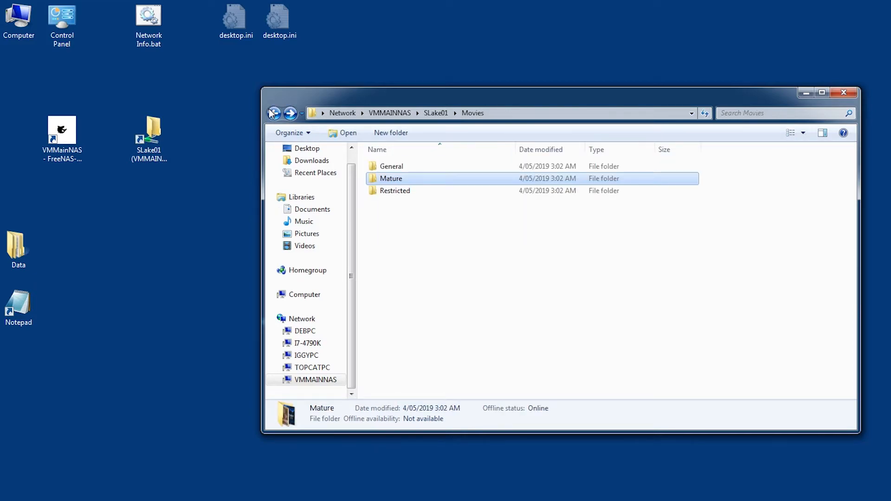
{"action": "double_click", "coordinate": [378, 192]}
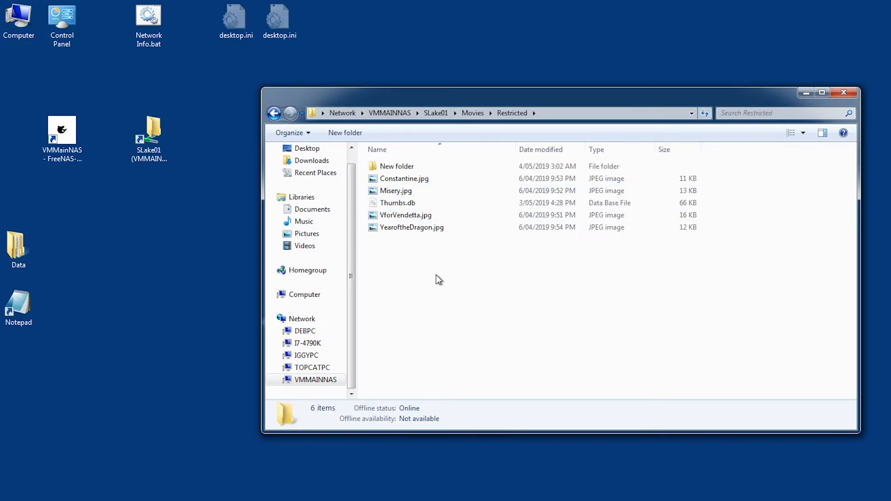
{"action": "left_click", "coordinate": [789, 133]}
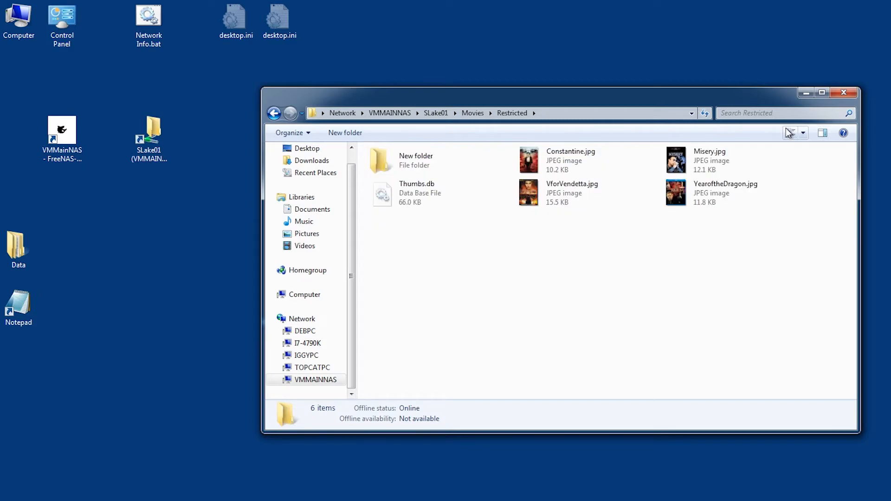
{"action": "left_click", "coordinate": [788, 132]}
{"action": "left_click", "coordinate": [789, 132]}
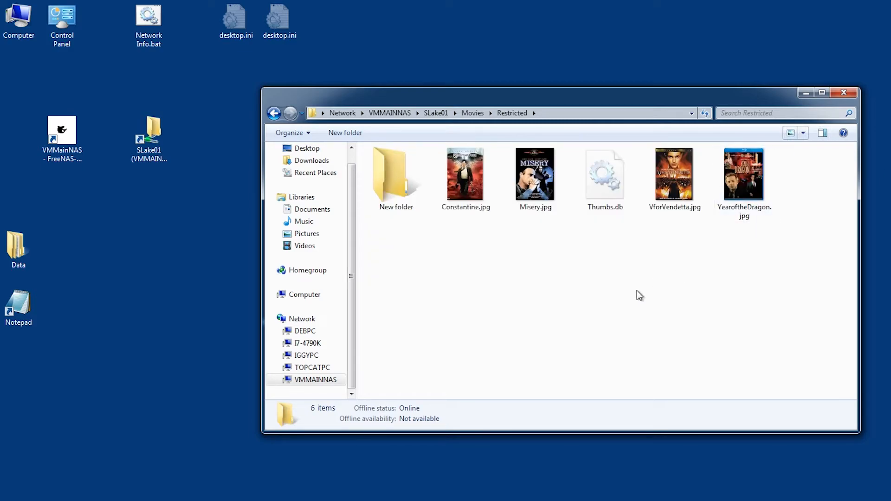
{"action": "right_click", "coordinate": [563, 268]}
{"action": "mouse_move", "coordinate": [610, 380]}
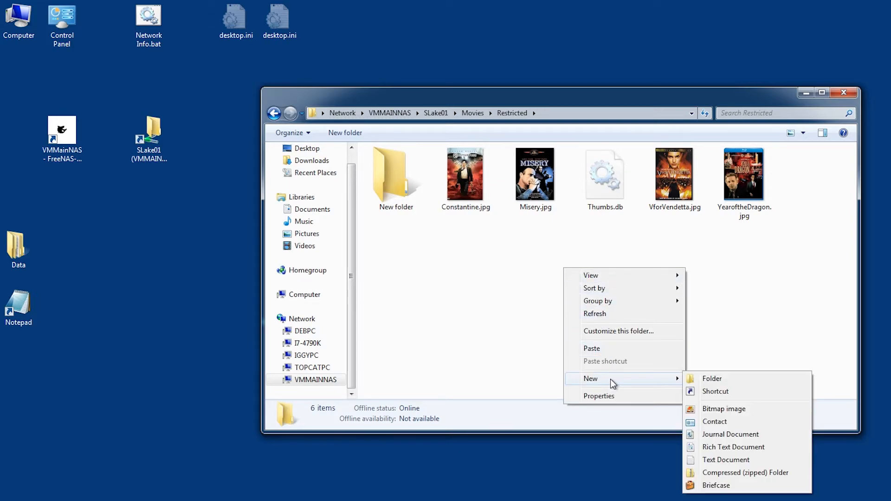
{"action": "left_click", "coordinate": [716, 378]}
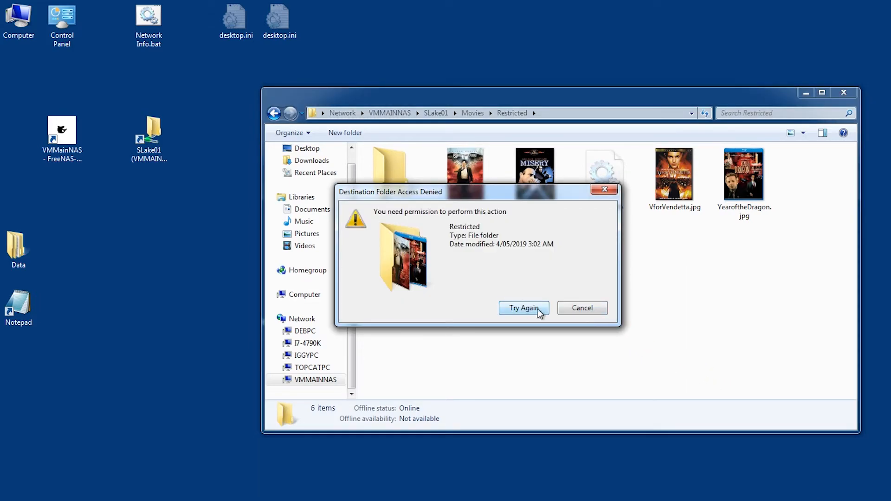
{"action": "left_click", "coordinate": [577, 313]}
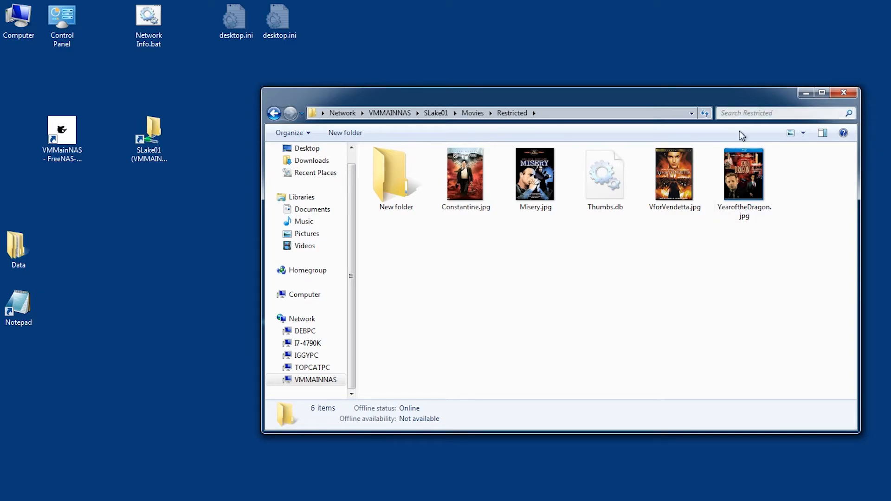
Step: Try deleting Restricted's existing New folder and confirm access is denied
{"action": "left_click", "coordinate": [371, 173]}
{"action": "right_click", "coordinate": [371, 173]}
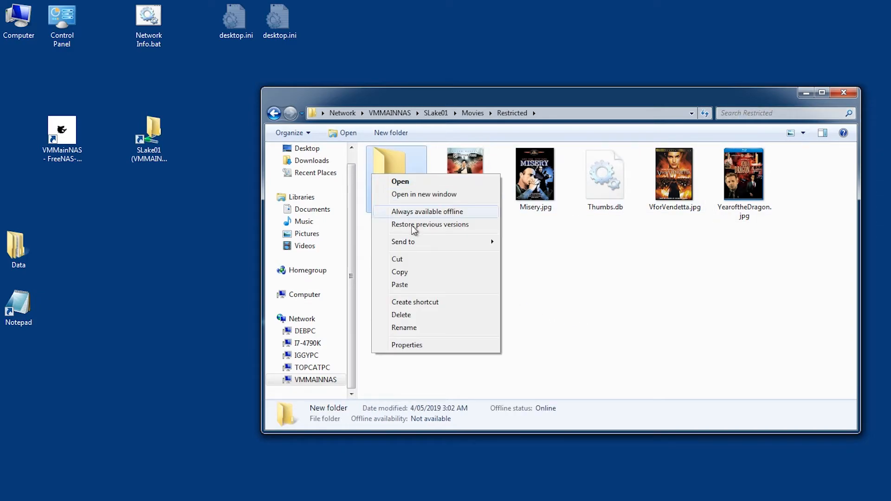
{"action": "left_click", "coordinate": [423, 315]}
{"action": "left_click", "coordinate": [523, 318]}
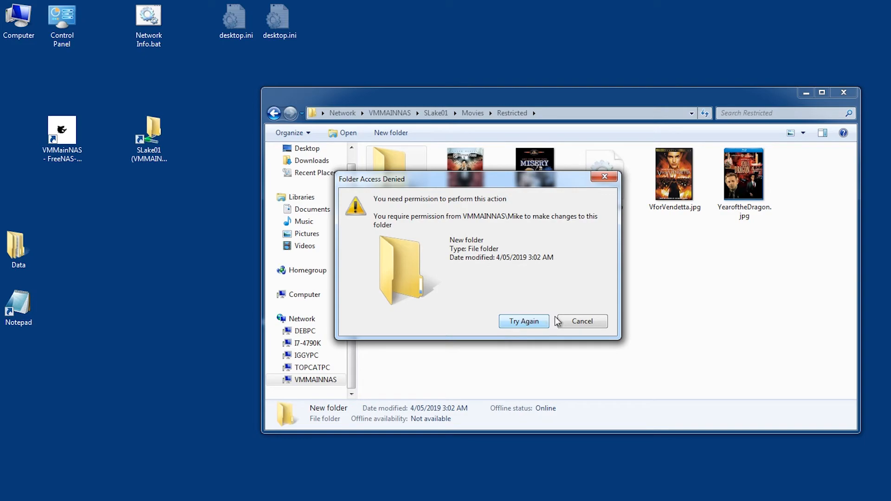
{"action": "left_click", "coordinate": [579, 322]}
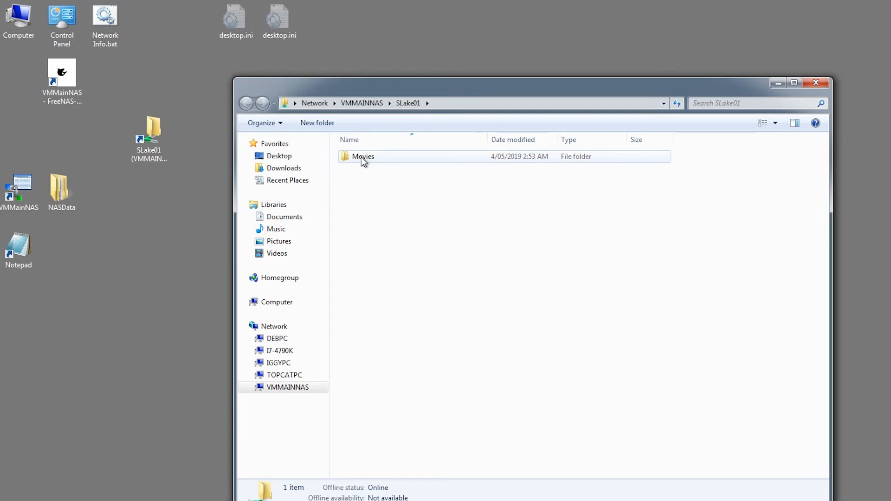
Step: Check Restricted's security permissions for the user, root and wheel, then cancel and close Explorer
{"action": "double_click", "coordinate": [361, 157]}
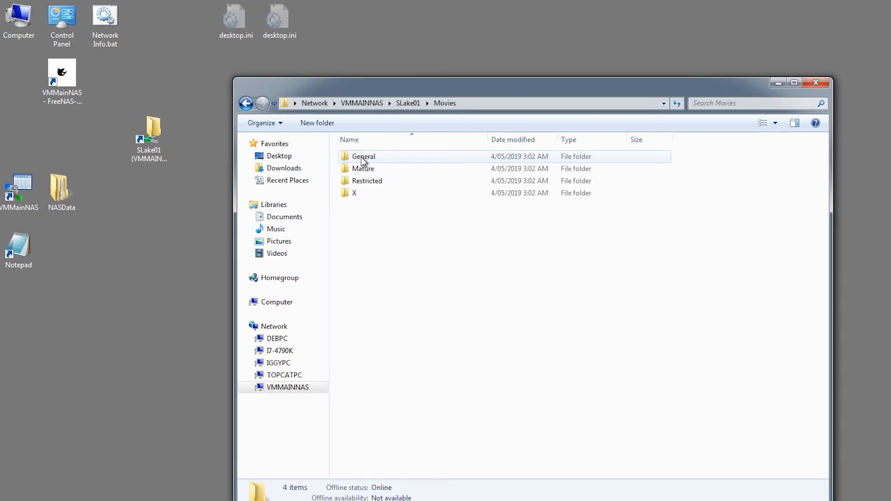
{"action": "right_click", "coordinate": [368, 185]}
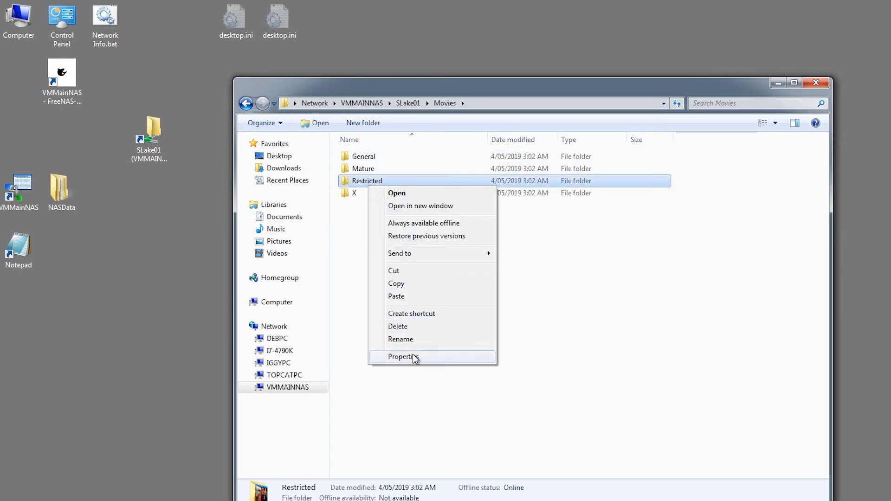
{"action": "left_click", "coordinate": [414, 357]}
{"action": "left_click", "coordinate": [418, 214]}
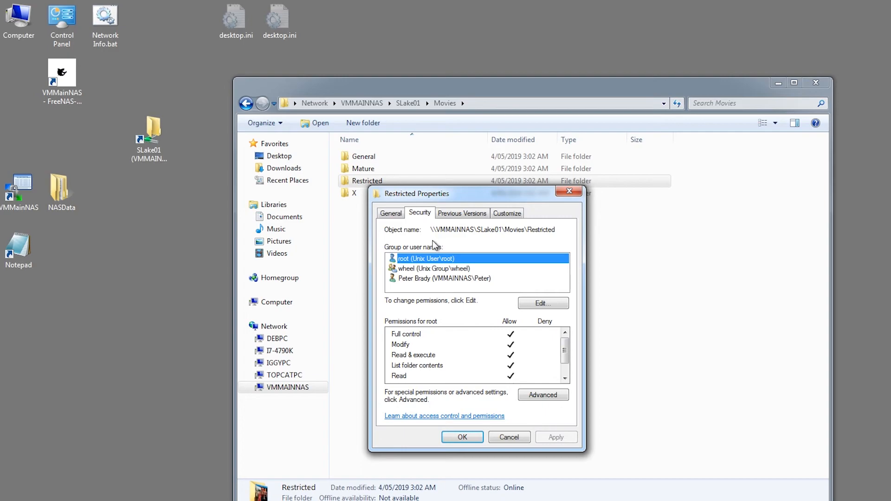
{"action": "left_click", "coordinate": [432, 278]}
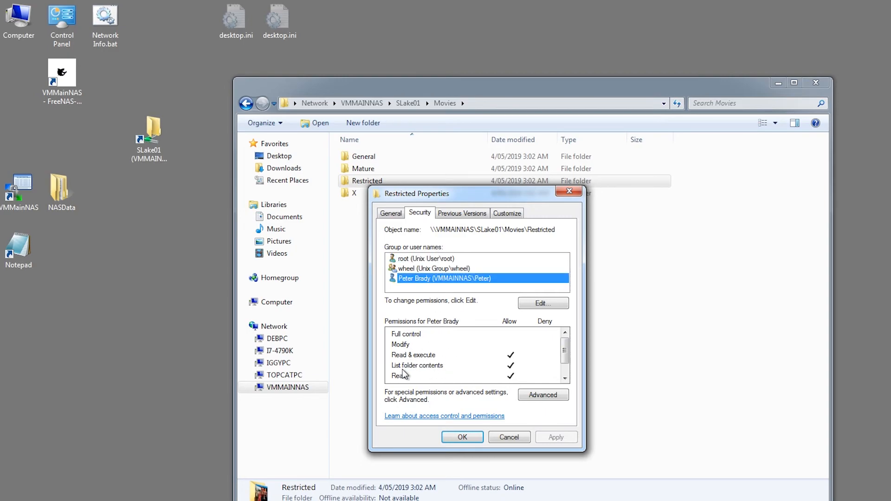
{"action": "left_click", "coordinate": [412, 262]}
{"action": "left_click", "coordinate": [410, 269]}
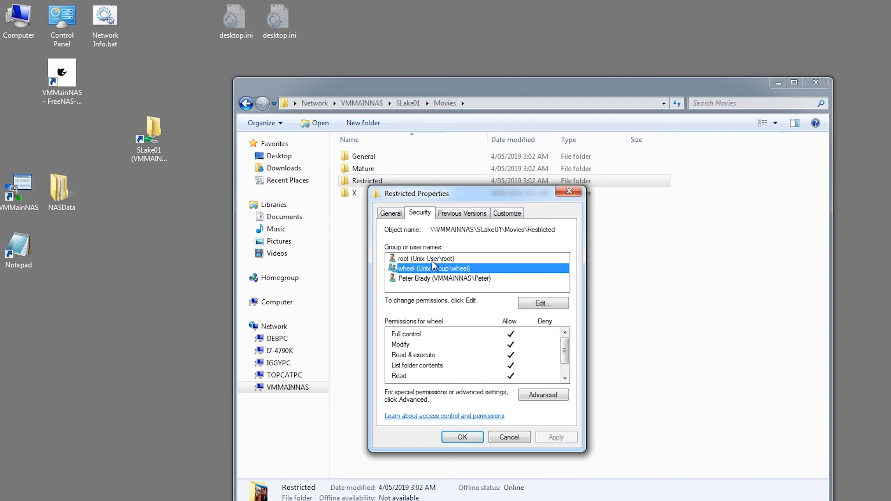
{"action": "left_click", "coordinate": [509, 438]}
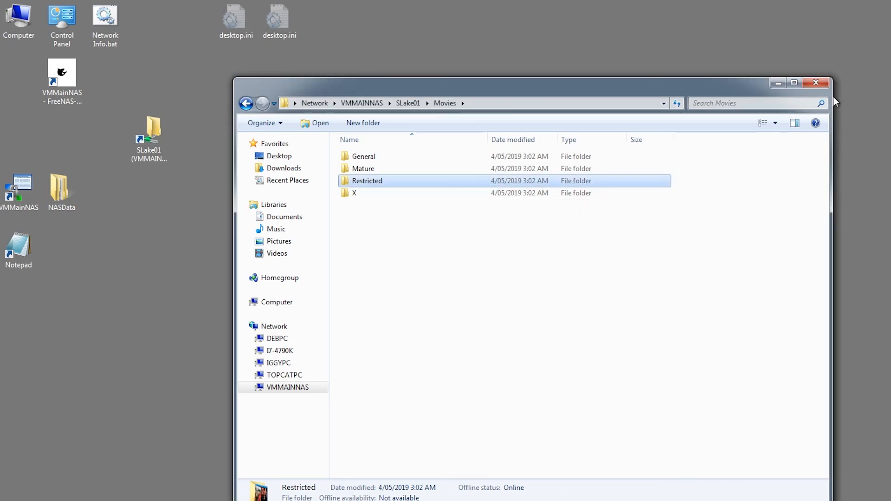
{"action": "left_click", "coordinate": [815, 83]}
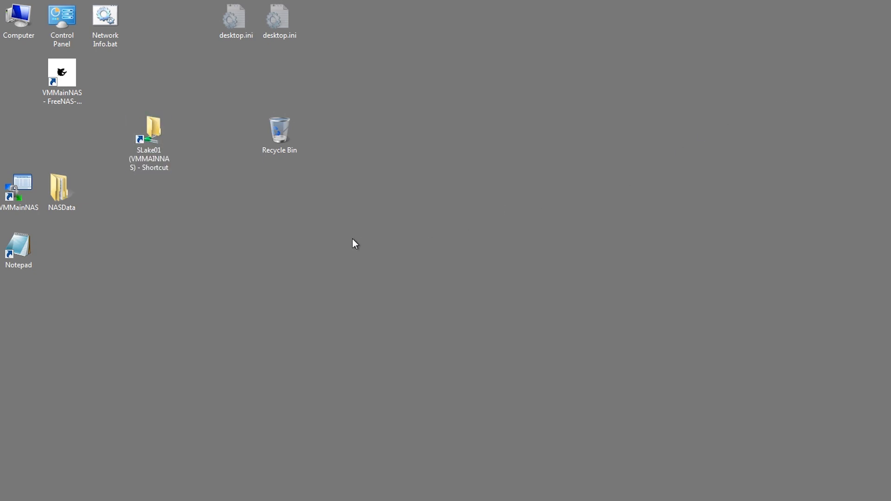